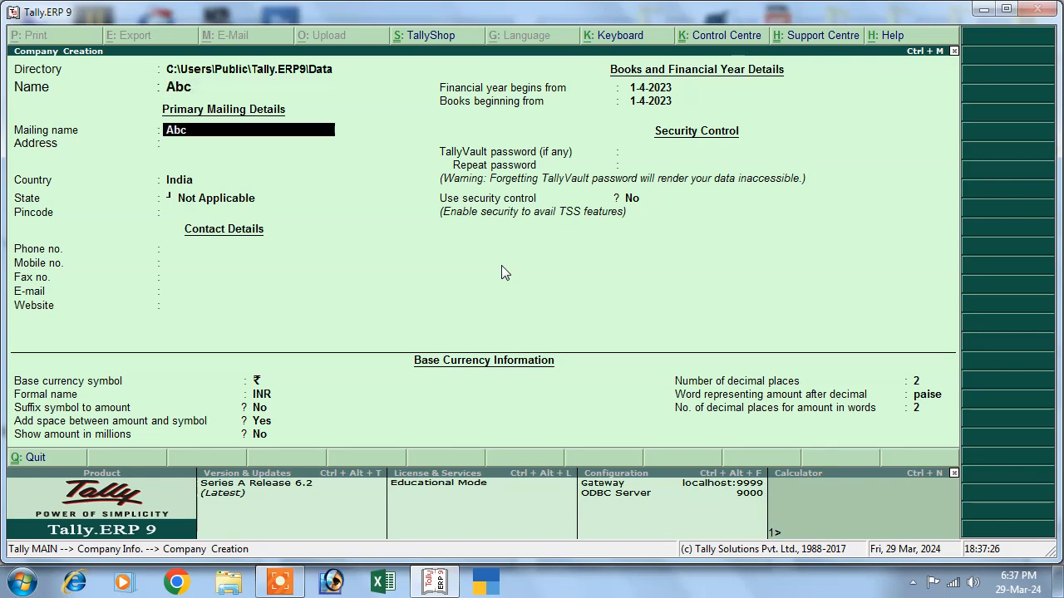
# Enter the company's address, keep India as the country, set the state to Bihar and leave the pincode blank
pyautogui.press('Return')
pyautogui.write('Deor')
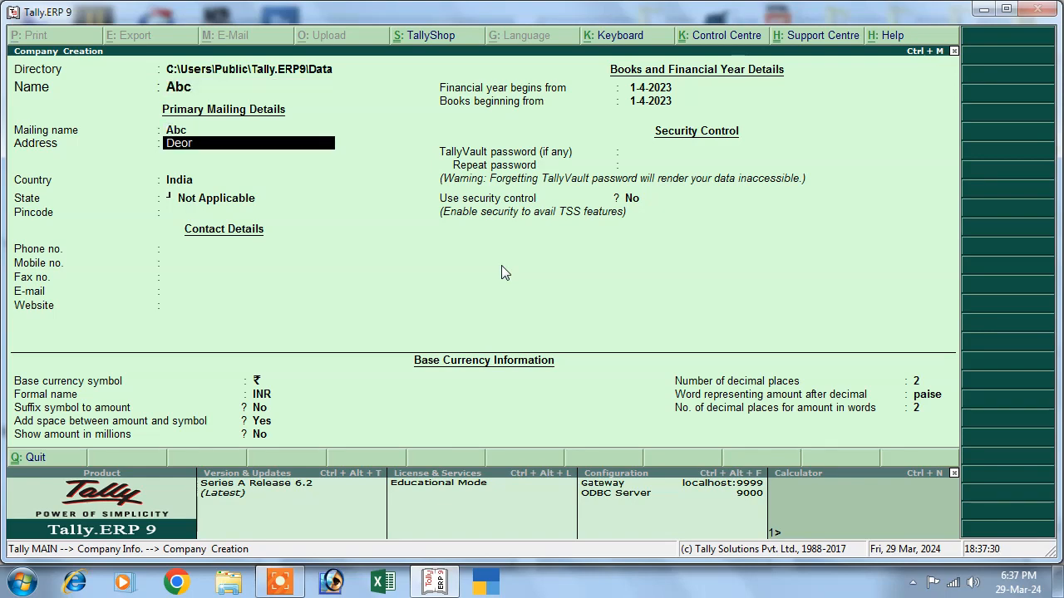
pyautogui.press('Return')
pyautogui.press('Return')
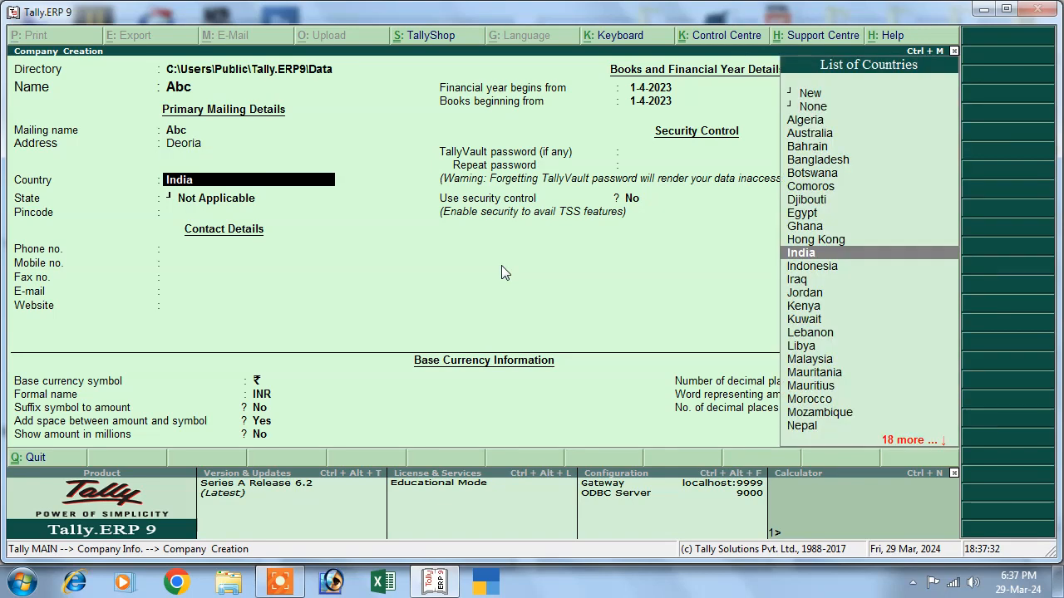
pyautogui.press('Return')
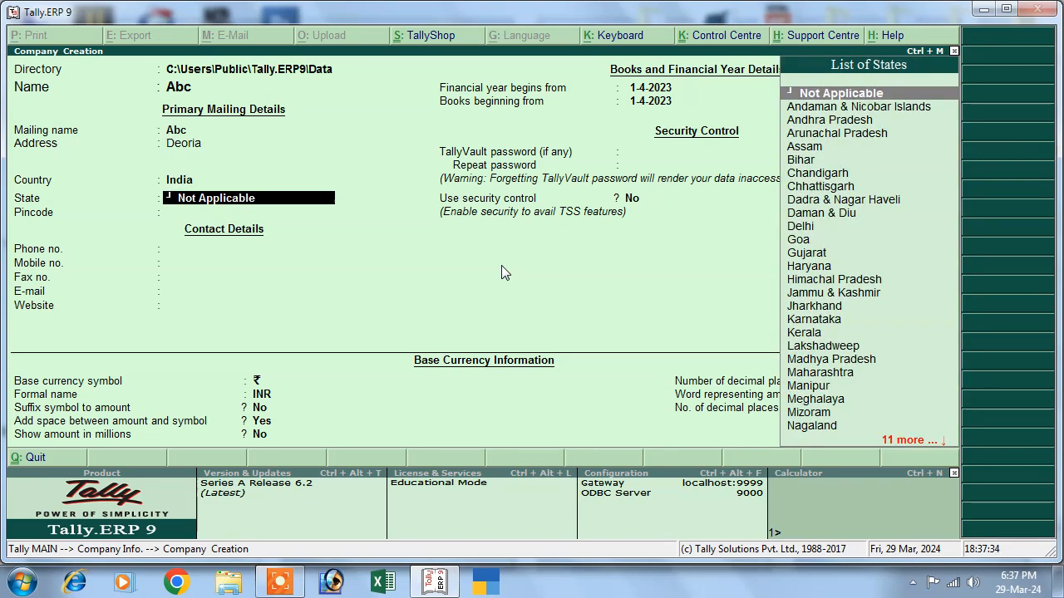
pyautogui.write('B')
pyautogui.press('Return')
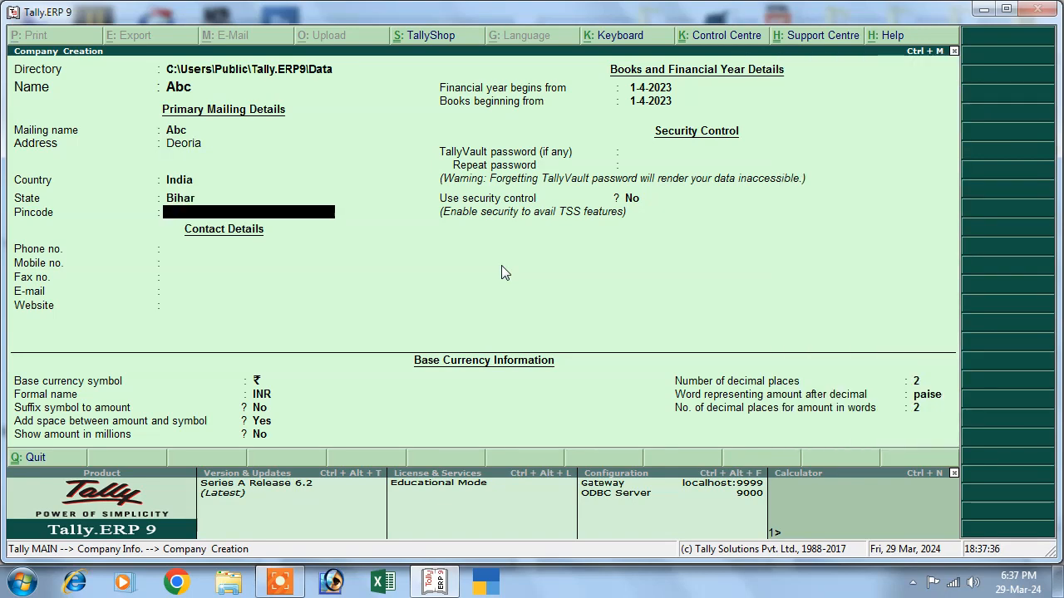
pyautogui.press('Return')
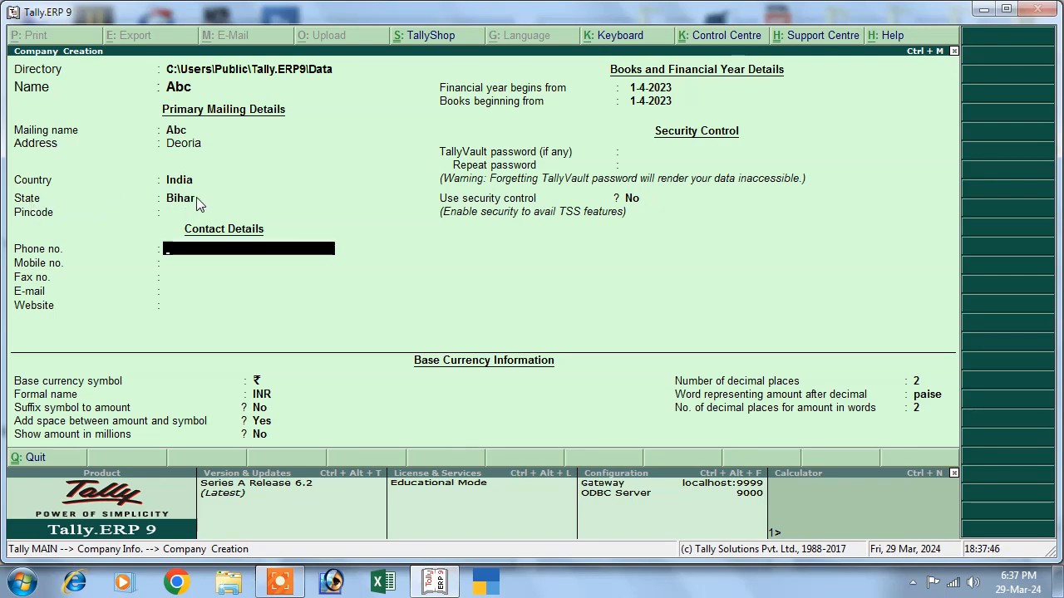
# Leave the contact details blank, keep the default financial year, security and currency settings, and create the company
pyautogui.press('Return')
pyautogui.press('Return')
pyautogui.press('Return')
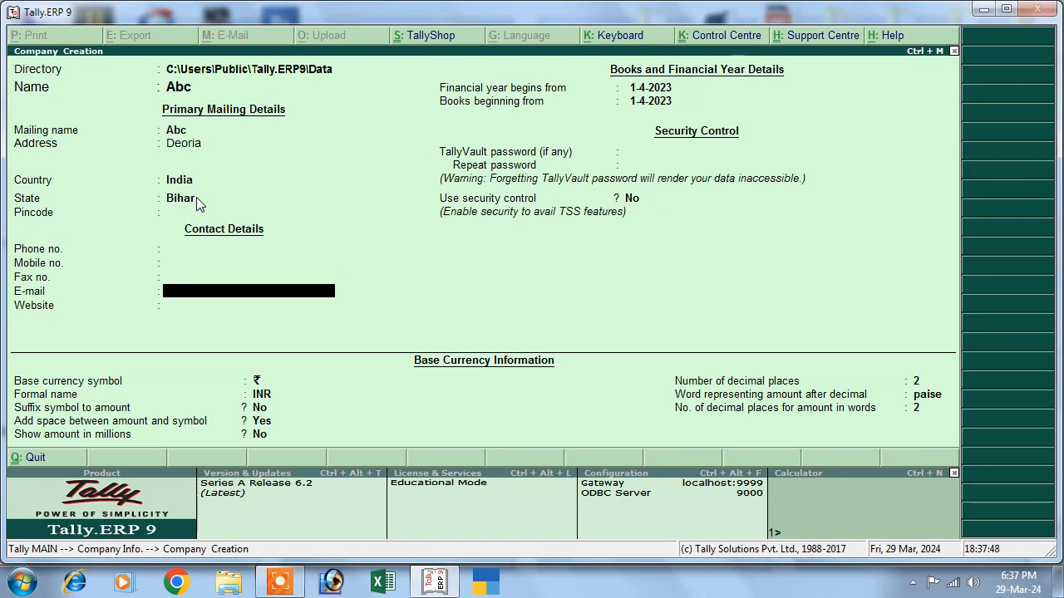
pyautogui.press('Return')
pyautogui.press('Return')
pyautogui.press('Return')
pyautogui.press('Return')
pyautogui.press('Return')
pyautogui.press('Return')
pyautogui.press('Return')
pyautogui.press('Return')
pyautogui.press('Return')
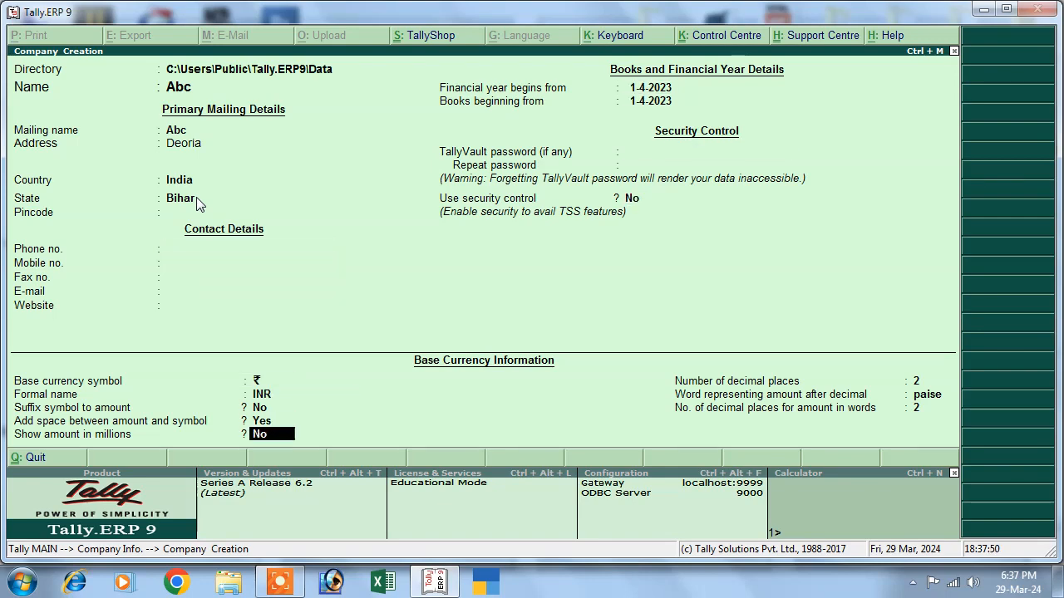
pyautogui.press('Return')
pyautogui.press('Return')
pyautogui.press('Return')
pyautogui.press('Return')
pyautogui.press('Return')
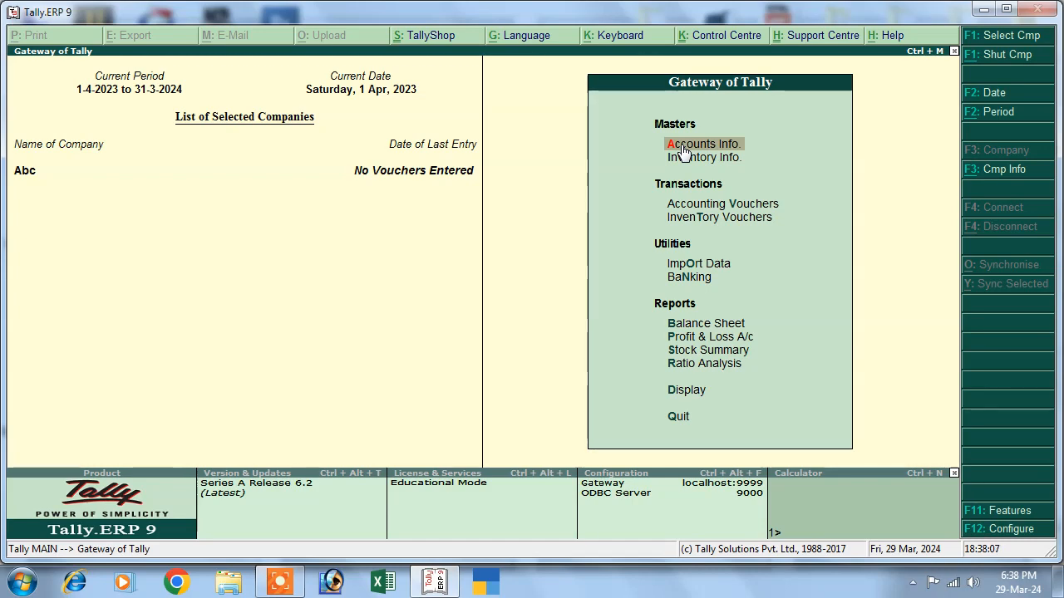
# Enable Goods and Services Tax (GST) in the company's Statutory & Taxation features and open its GST details
pyautogui.press('F11')
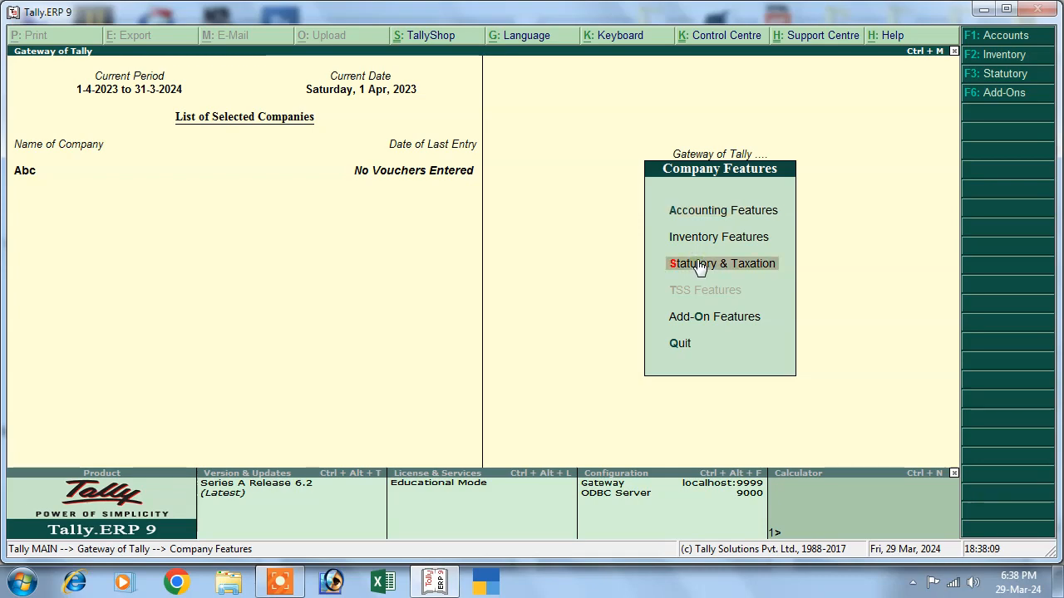
pyautogui.press('Return')
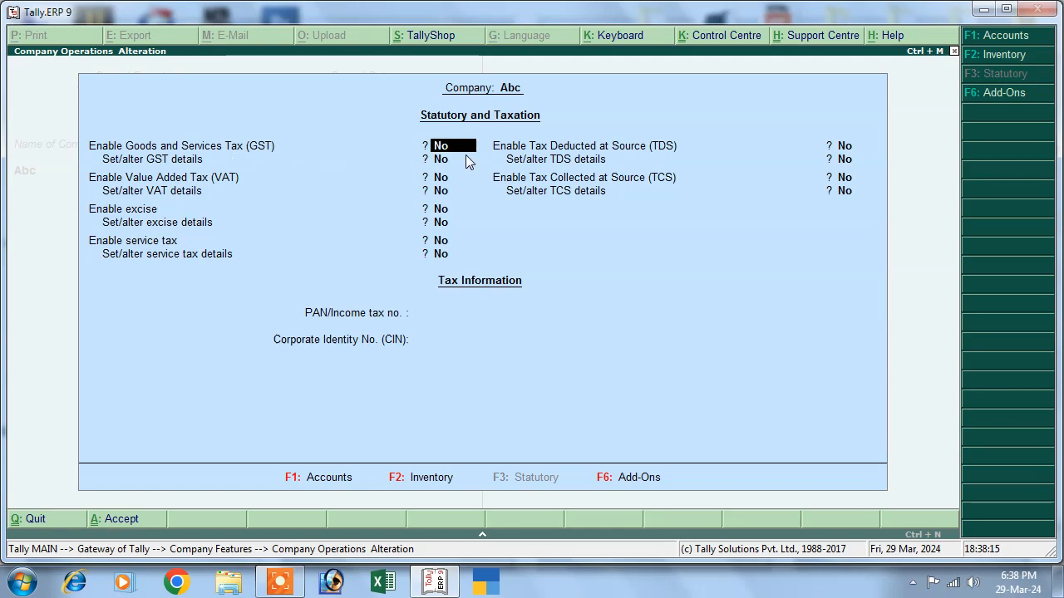
pyautogui.write('yes')
pyautogui.press('Return')
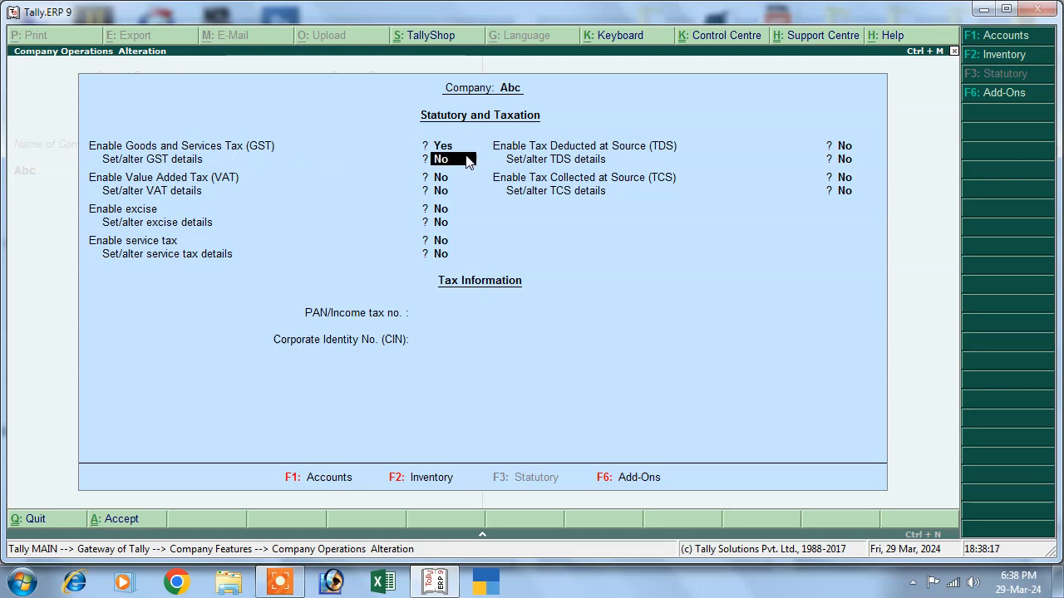
pyautogui.write('yes')
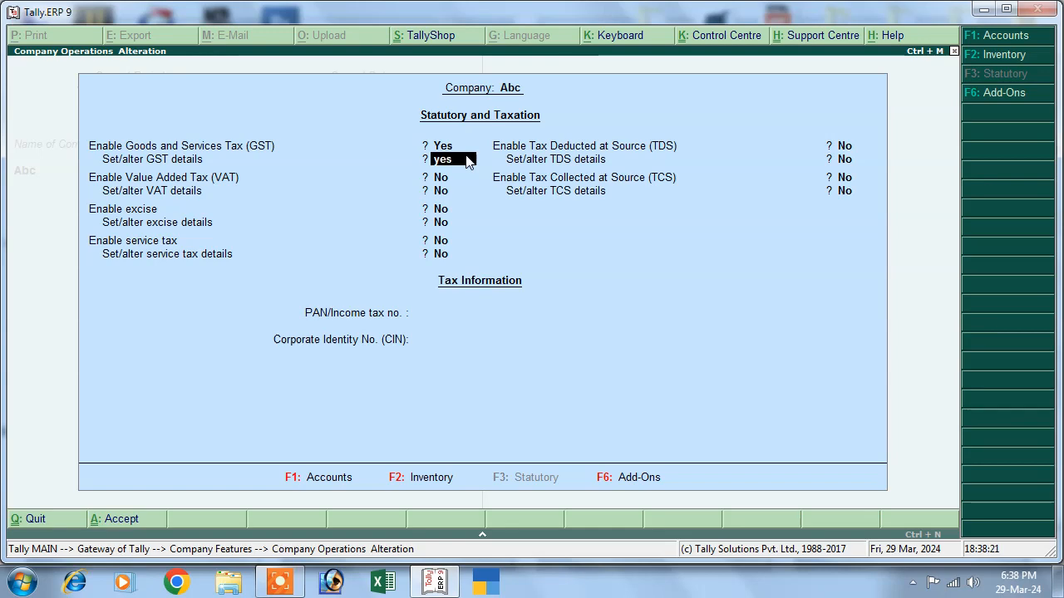
pyautogui.press('Return')
# Enter the company's GSTIN/UIN, keep Regular registration applicable from 1-Apr-2023 and the other defaults, and accept the GST details
pyautogui.press('Return')
pyautogui.press('Return')
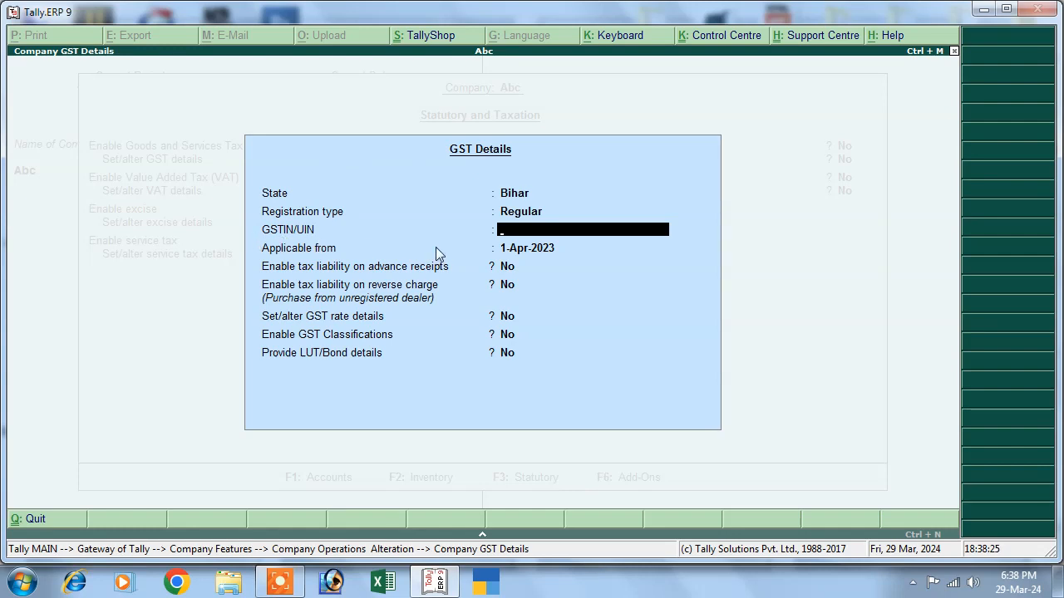
pyautogui.write('65454GH54G65H')
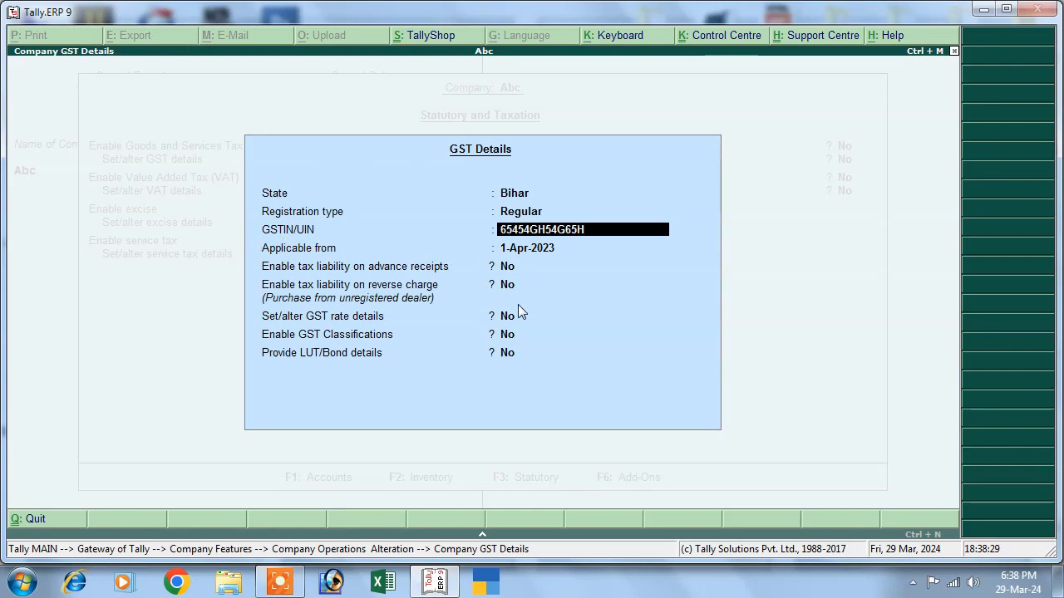
pyautogui.press('Return')
pyautogui.press('Return')
pyautogui.press('Return')
pyautogui.press('Return')
pyautogui.press('Return')
pyautogui.press('Return')
pyautogui.press('Return')
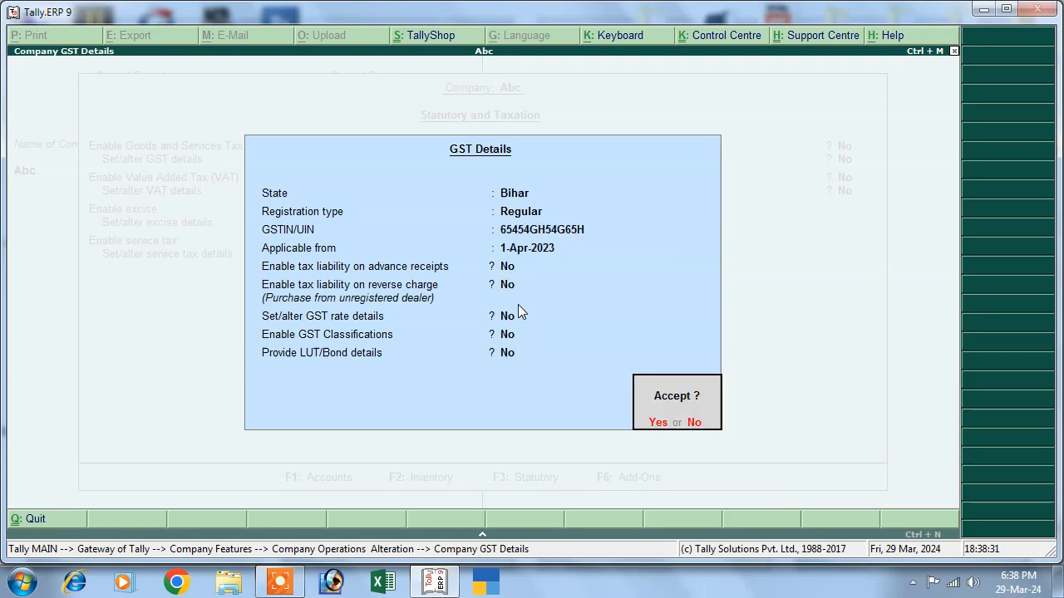
pyautogui.press('Return')
# Keep the remaining Statutory and Taxation settings at their defaults, accept them and return to the Gateway of Tally
pyautogui.press('Return')
pyautogui.press('Return')
pyautogui.press('Return')
pyautogui.press('Return')
pyautogui.press('Return')
pyautogui.press('Return')
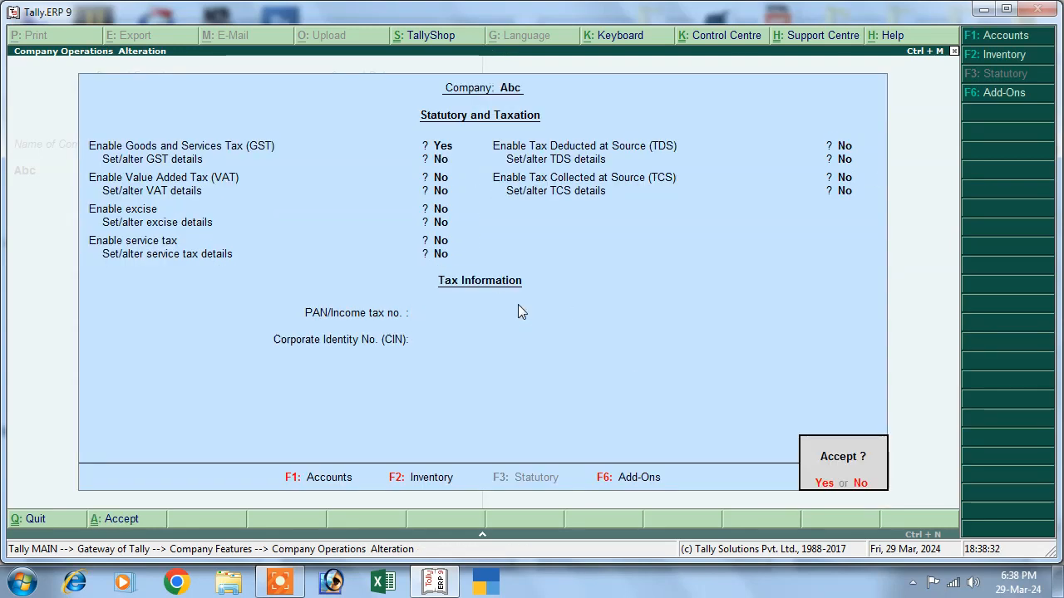
pyautogui.press('Return')
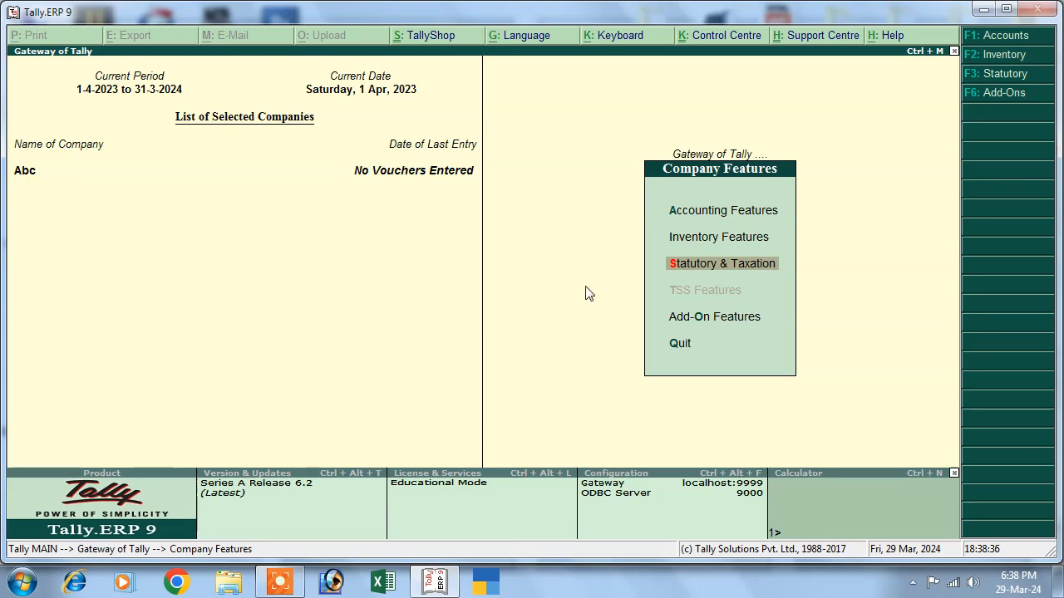
pyautogui.press('Escape')
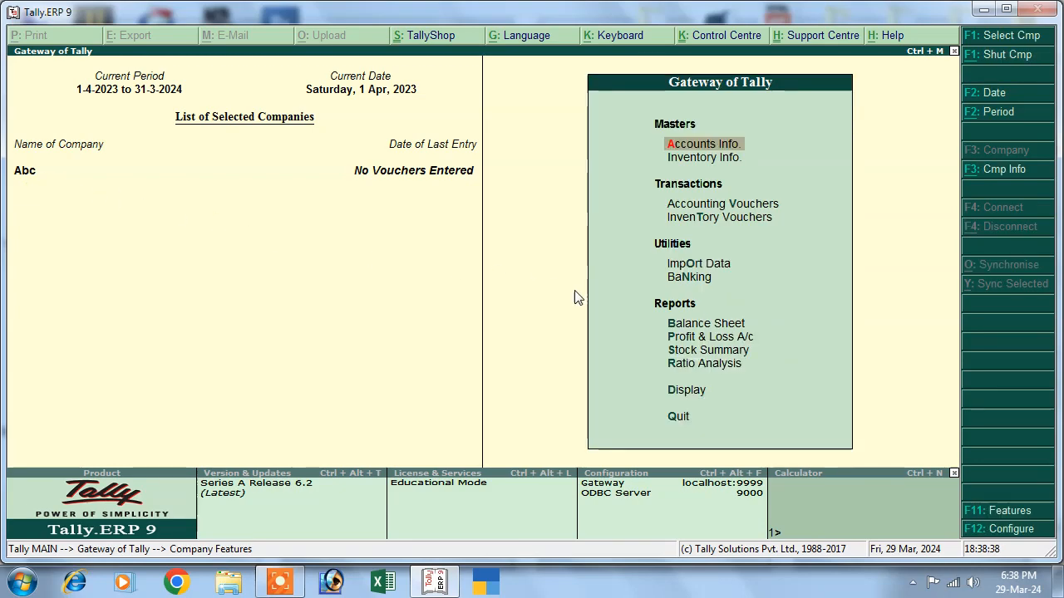
# Start a new single ledger named Sales and place it under the Sales Accounts group
pyautogui.click(677, 146)
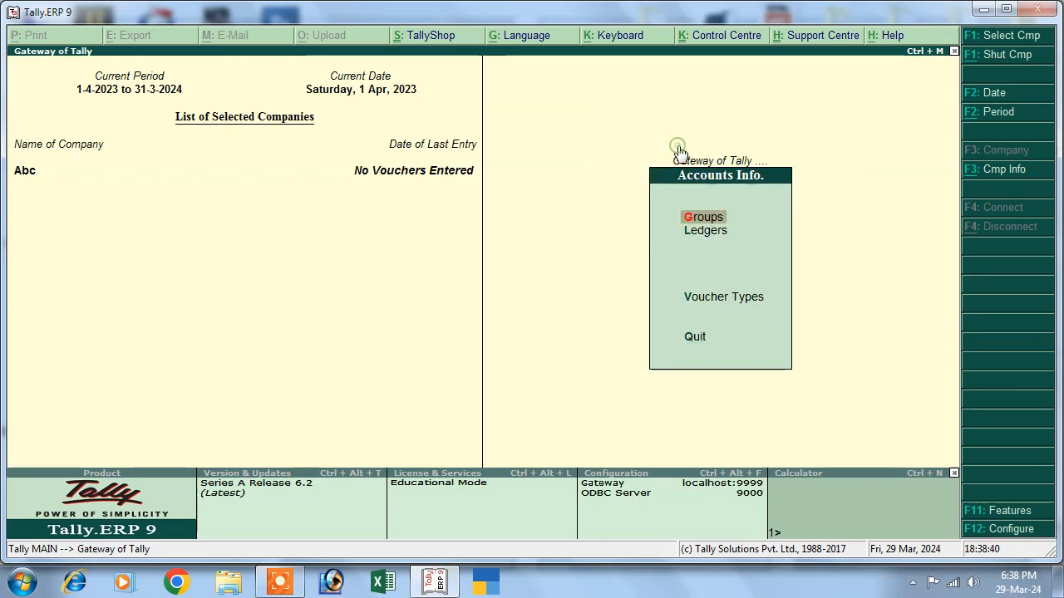
pyautogui.click(703, 233)
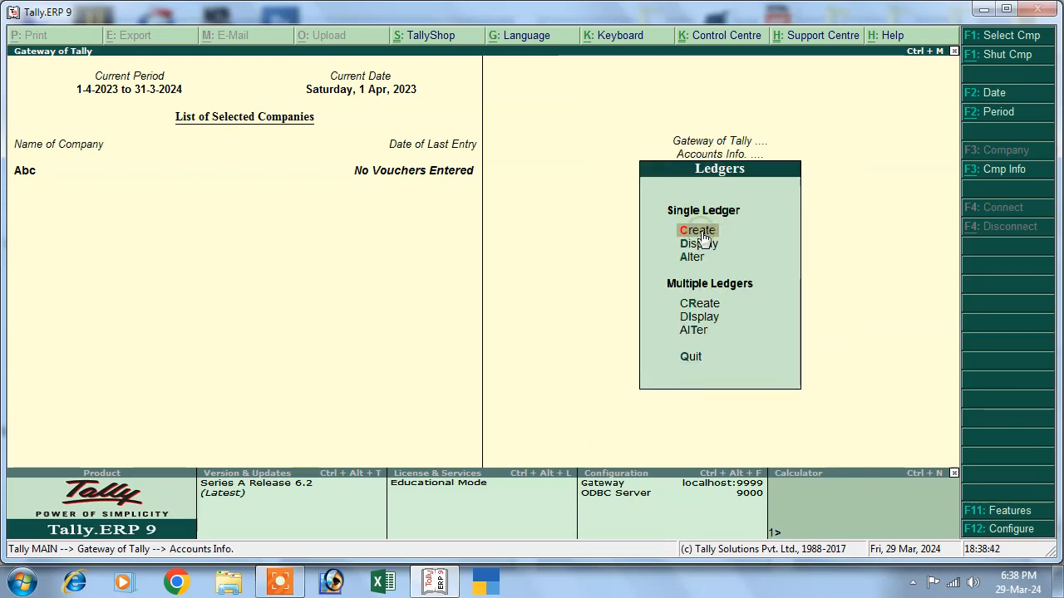
pyautogui.click(690, 232)
pyautogui.write('Sales')
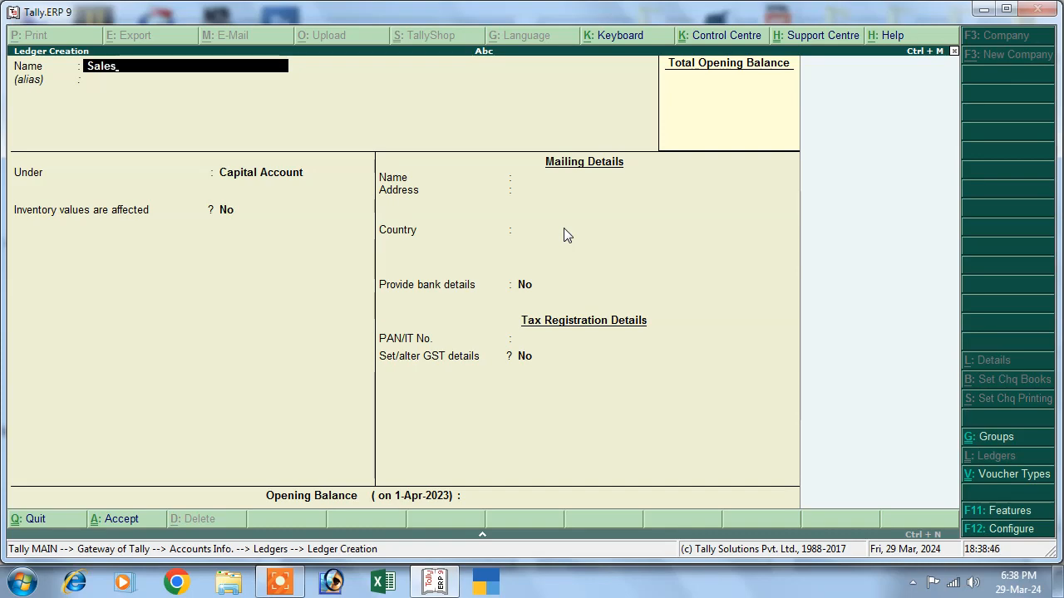
pyautogui.press('Return')
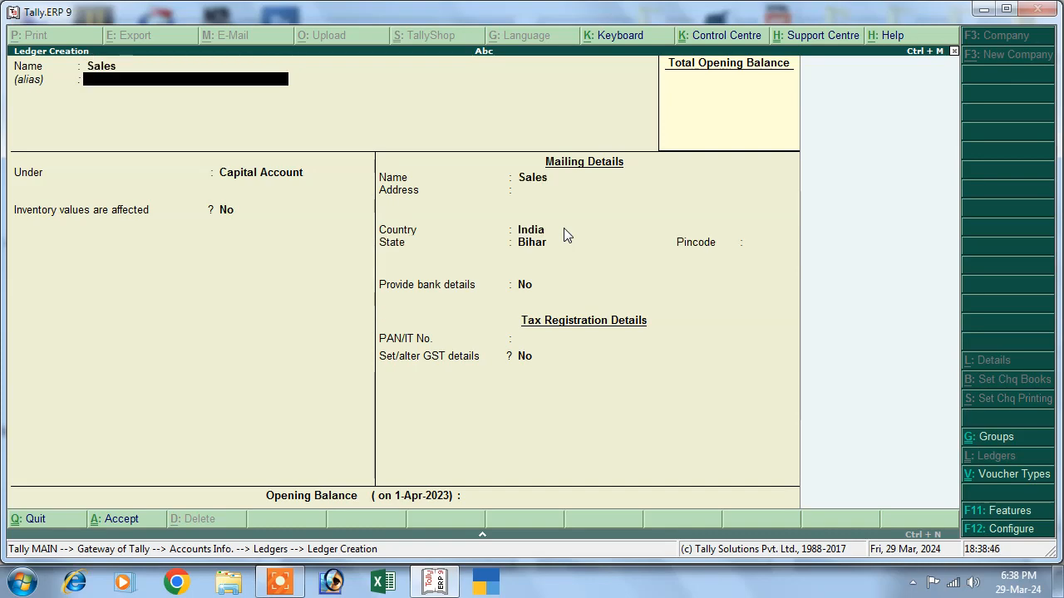
pyautogui.press('Return')
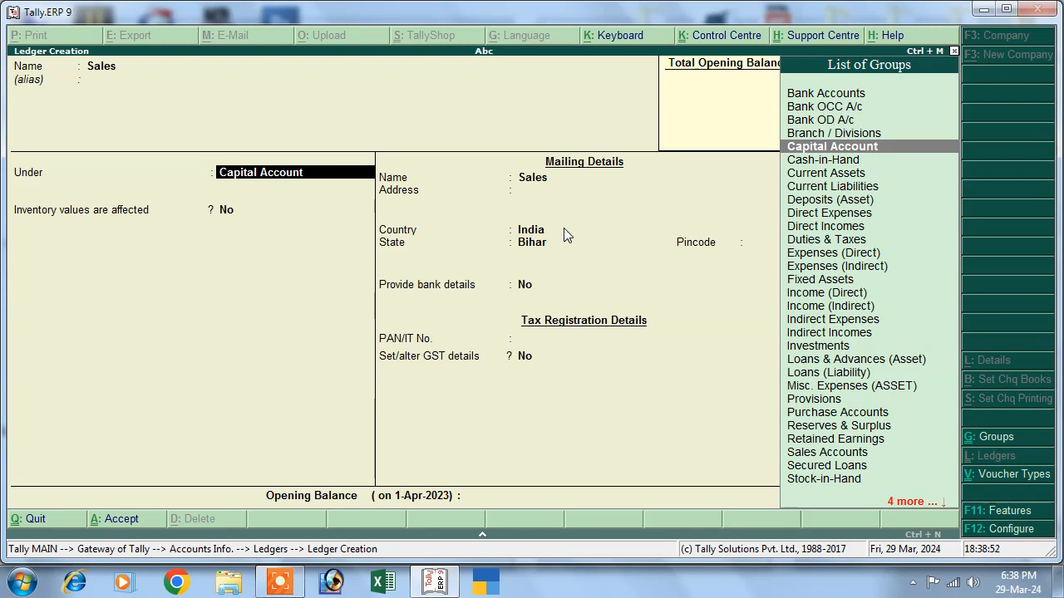
pyautogui.click(804, 457)
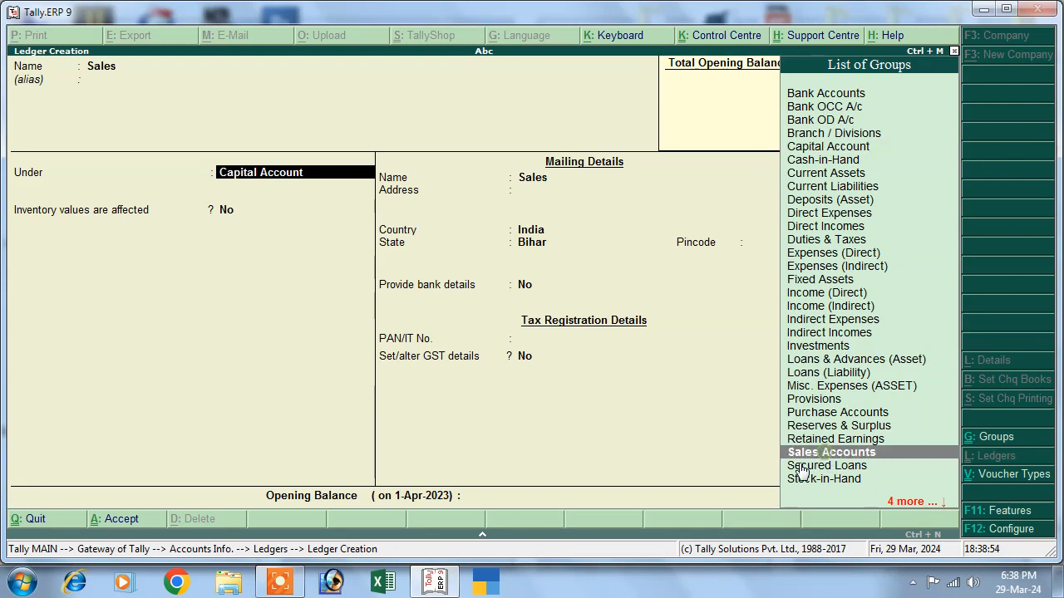
pyautogui.press('Return')
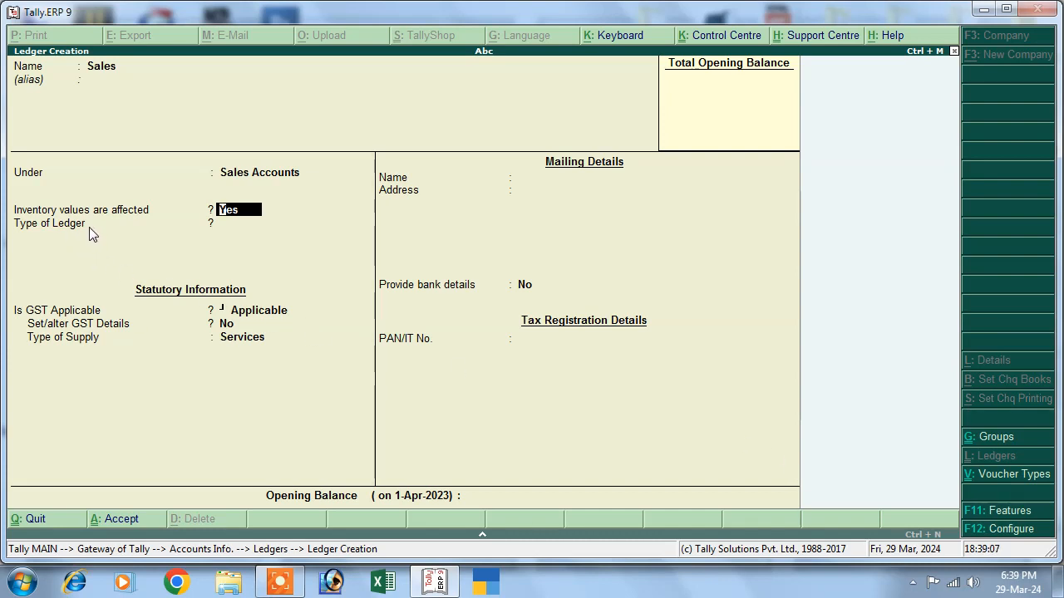
# Keep inventory values affected and GST applicable for the Sales ledger, set its type of supply to Goods, and save it
pyautogui.press('Return')
pyautogui.press('Return')
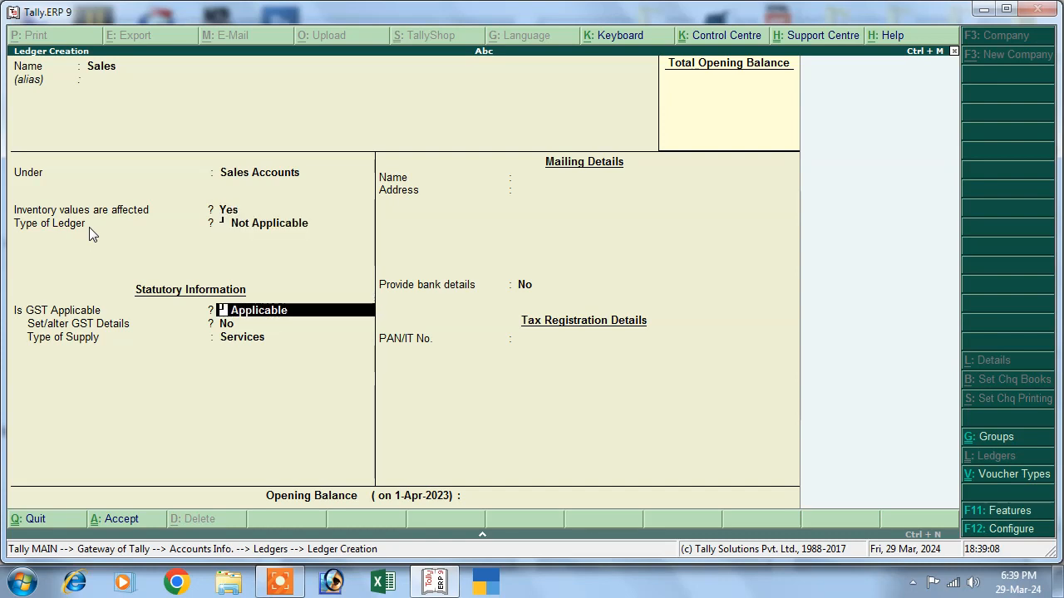
pyautogui.press('Return')
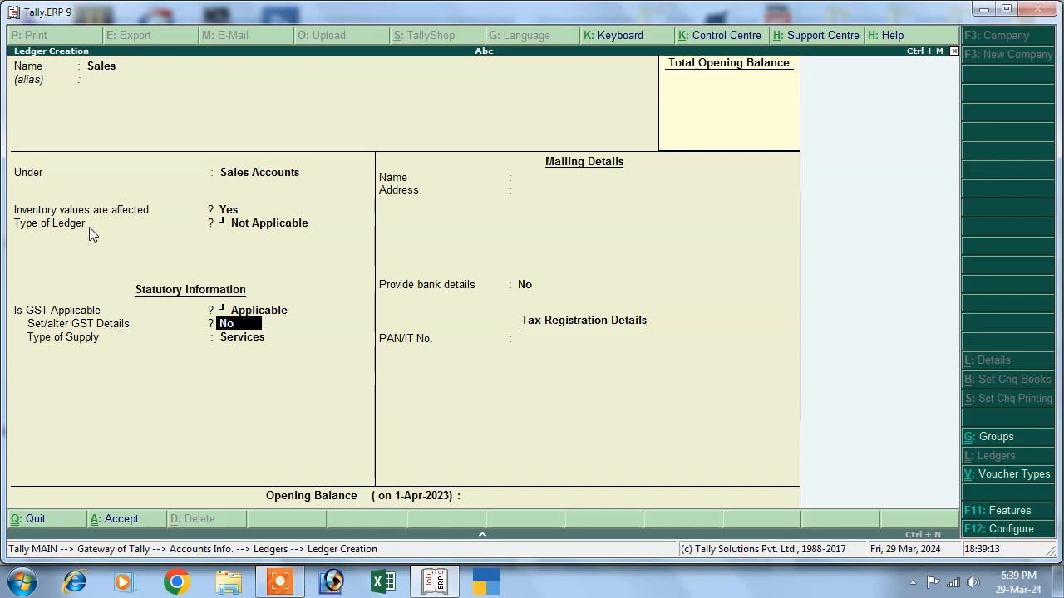
pyautogui.press('Return')
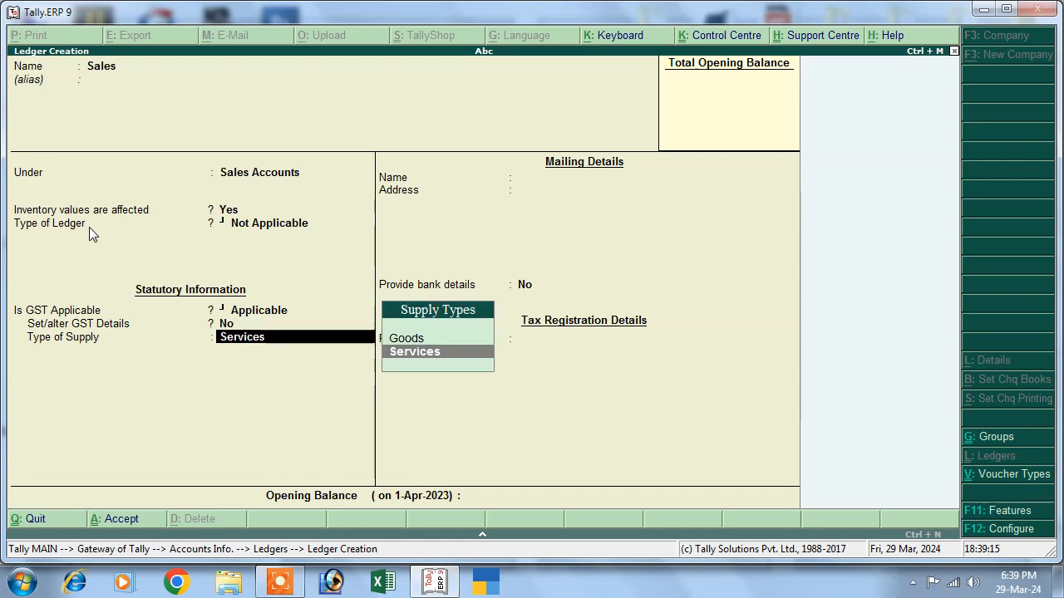
pyautogui.press('Up')
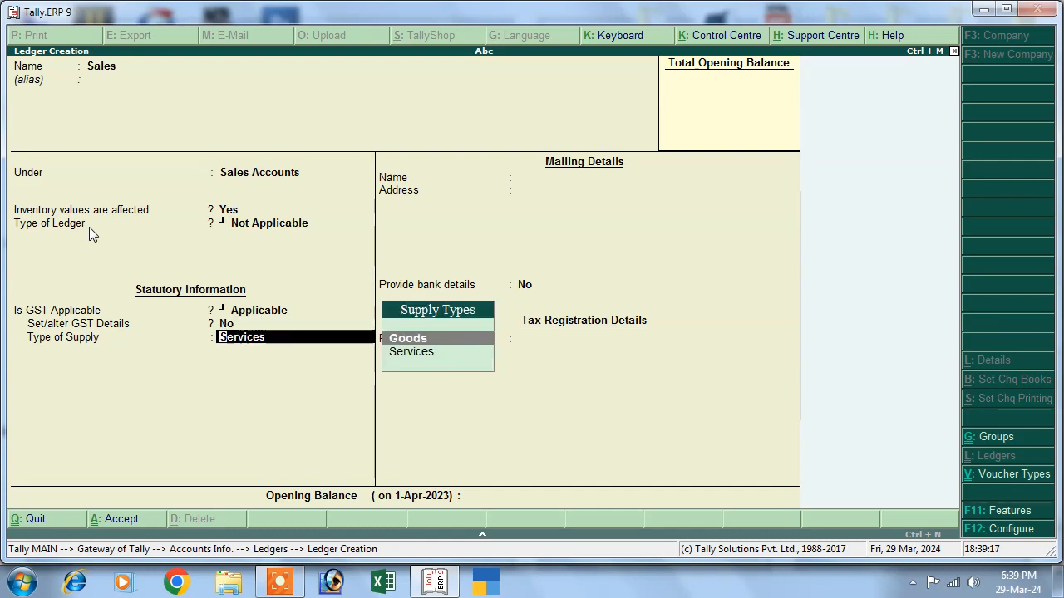
pyautogui.press('Return')
pyautogui.press('Return')
pyautogui.press('Return')
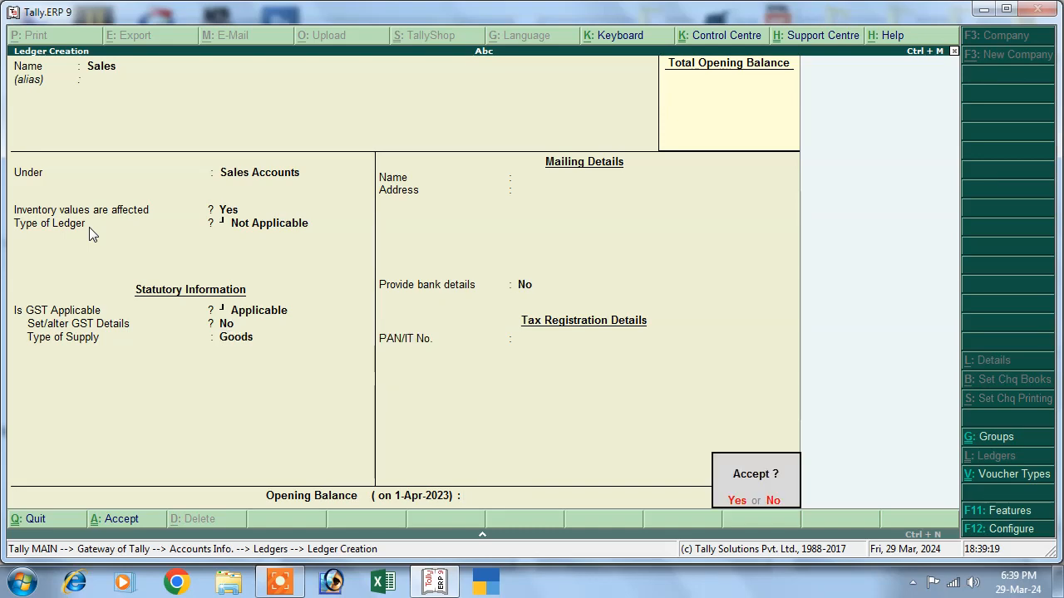
pyautogui.write('y')
# Name the new ledger Purchase and place it under the Purchase Accounts group
pyautogui.write('Pu')
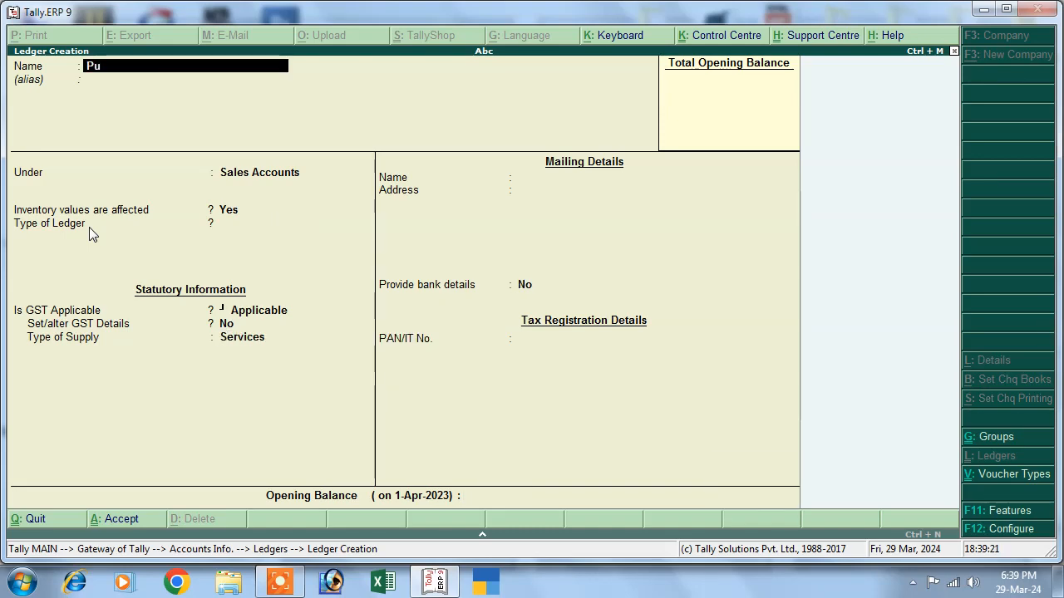
pyautogui.write('rchase')
pyautogui.press('Return')
pyautogui.write('P')
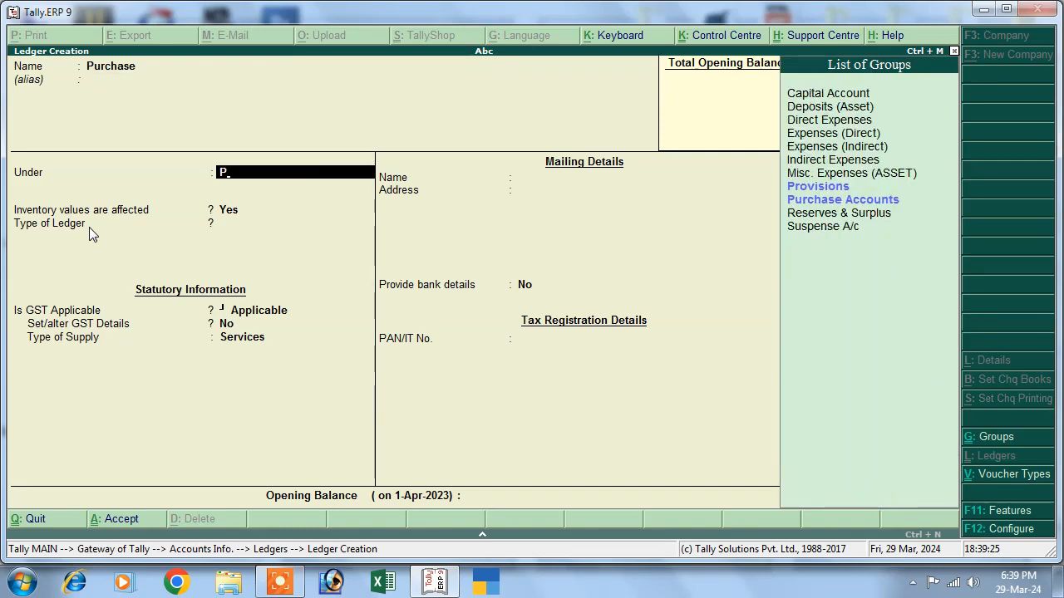
pyautogui.press('Down')
pyautogui.press('Return')
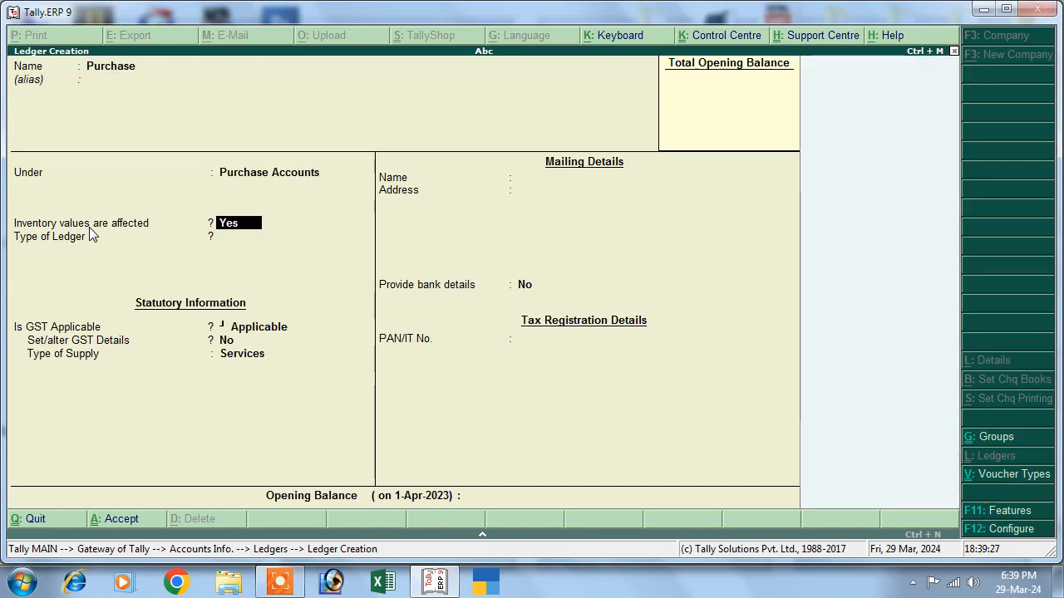
# Keep inventory values affected and GST applicable for the Purchase ledger, set its type of supply to Goods, and save it
pyautogui.press('Return')
pyautogui.press('Return')
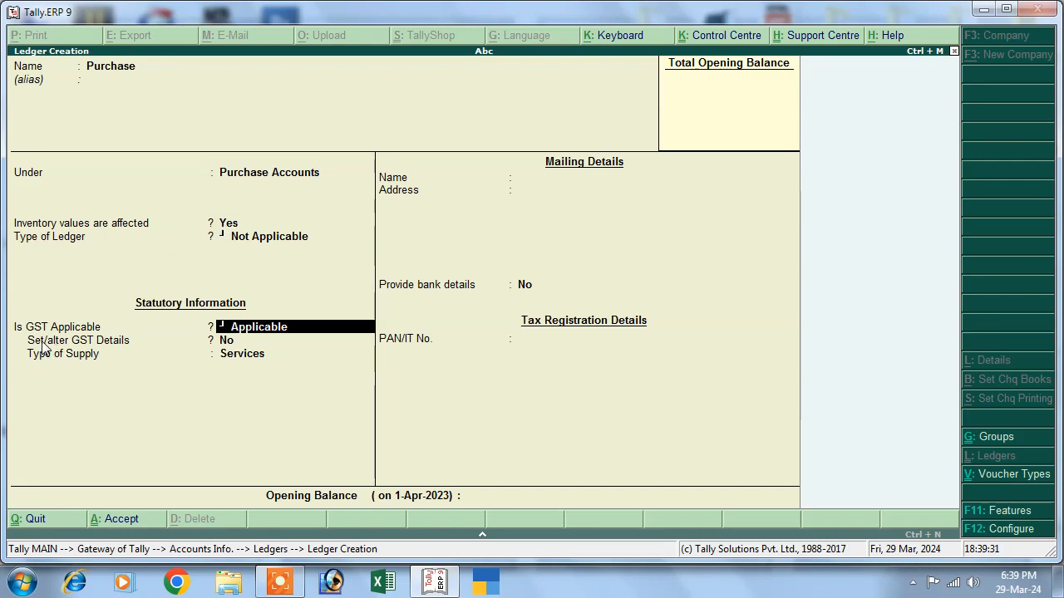
pyautogui.press('Return')
pyautogui.press('Return')
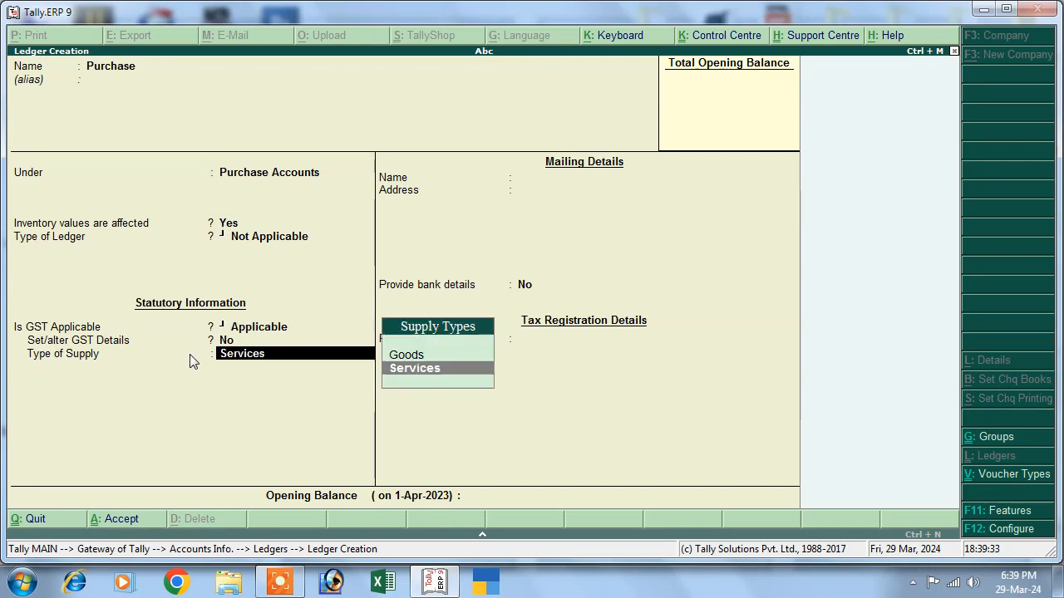
pyautogui.click(413, 357)
pyautogui.press('Return')
pyautogui.press('Return')
pyautogui.press('Return')
pyautogui.press('Return')
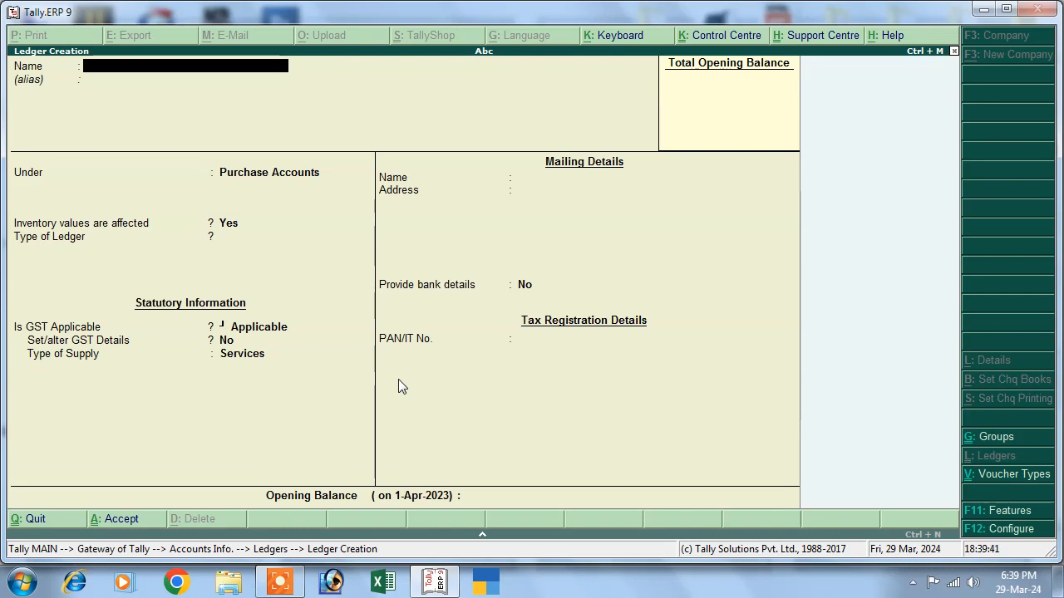
# Name the new ledger Round Off and place it under the Indirect Expenses group
pyautogui.write('Round Off')
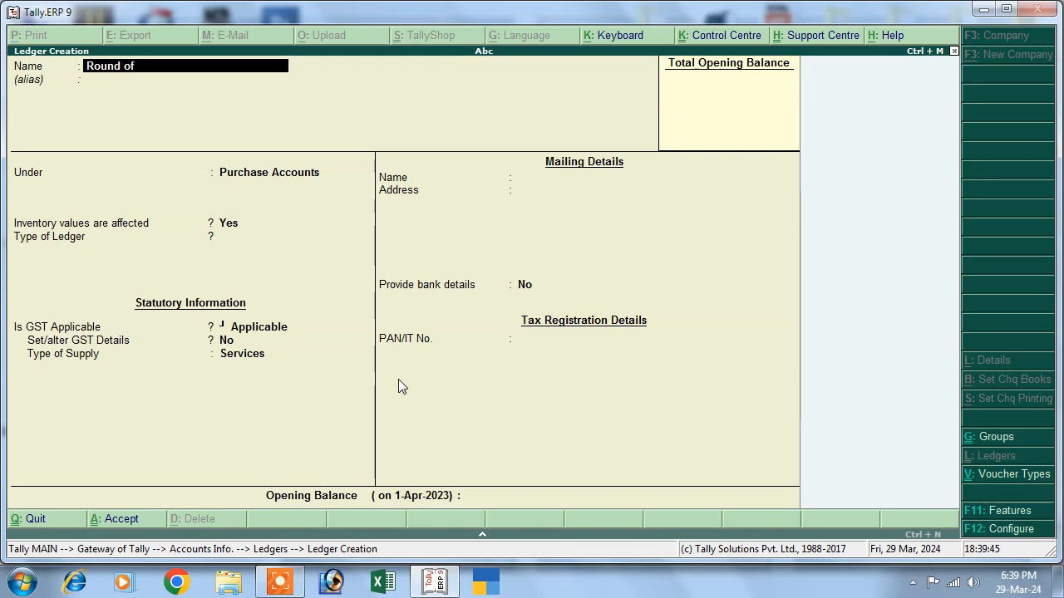
pyautogui.press('Return')
pyautogui.press('Return')
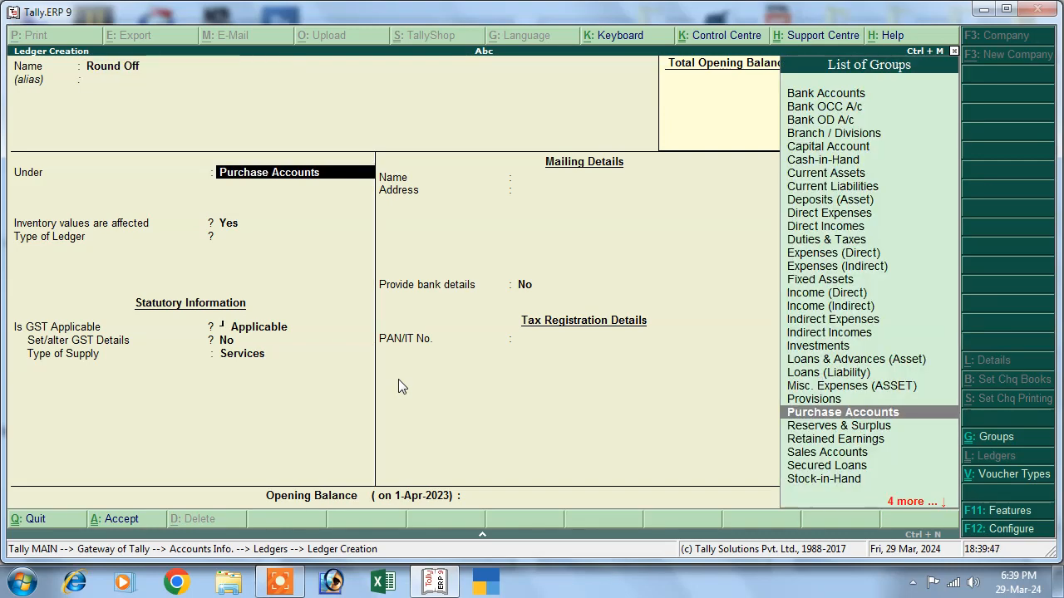
pyautogui.write('I')
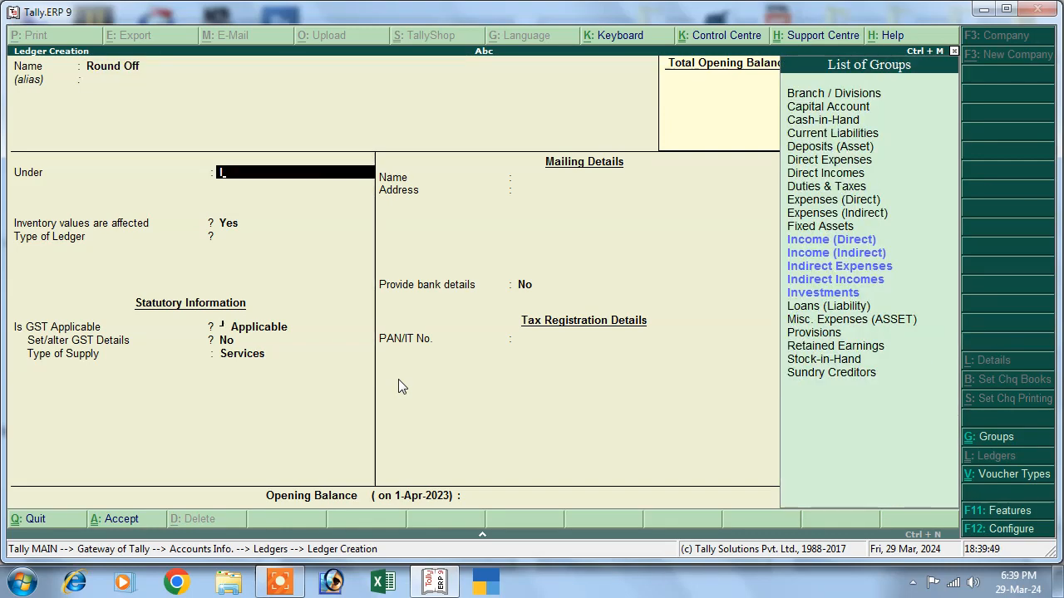
pyautogui.press('Down')
pyautogui.press('Down')
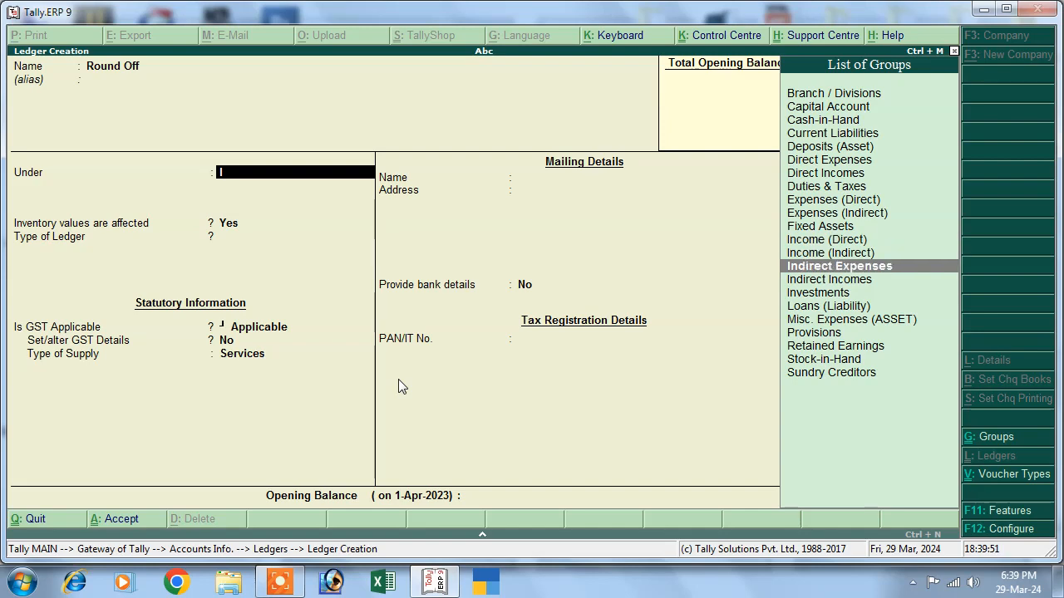
pyautogui.press('Return')
# Set GST to Not Applicable for the Round Off ledger, keep its other settings at their defaults, and save it
pyautogui.press('Return')
pyautogui.press('Return')
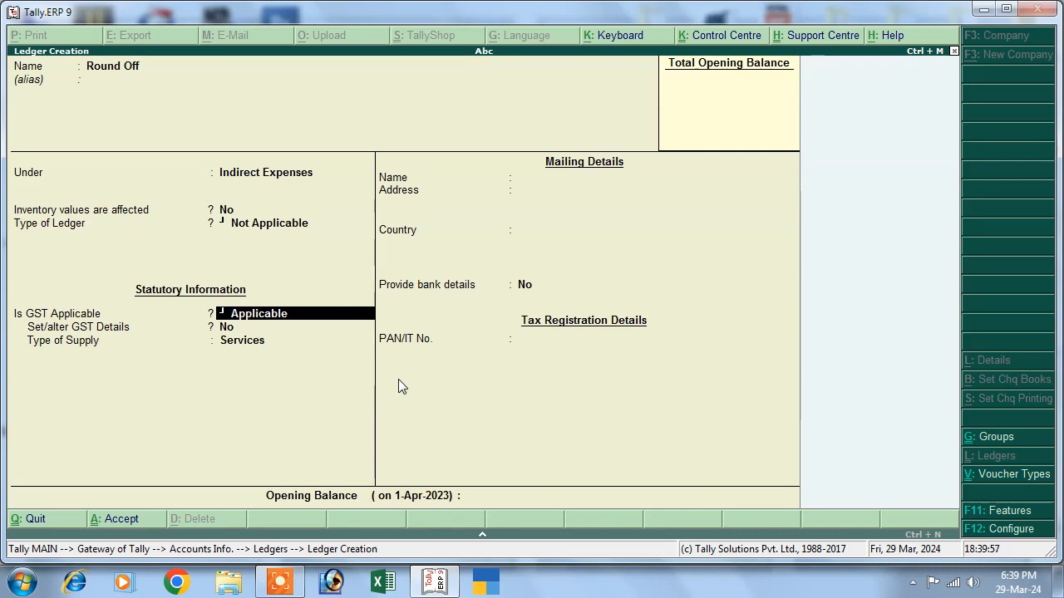
pyautogui.press('Return')
pyautogui.press('BackSpace')
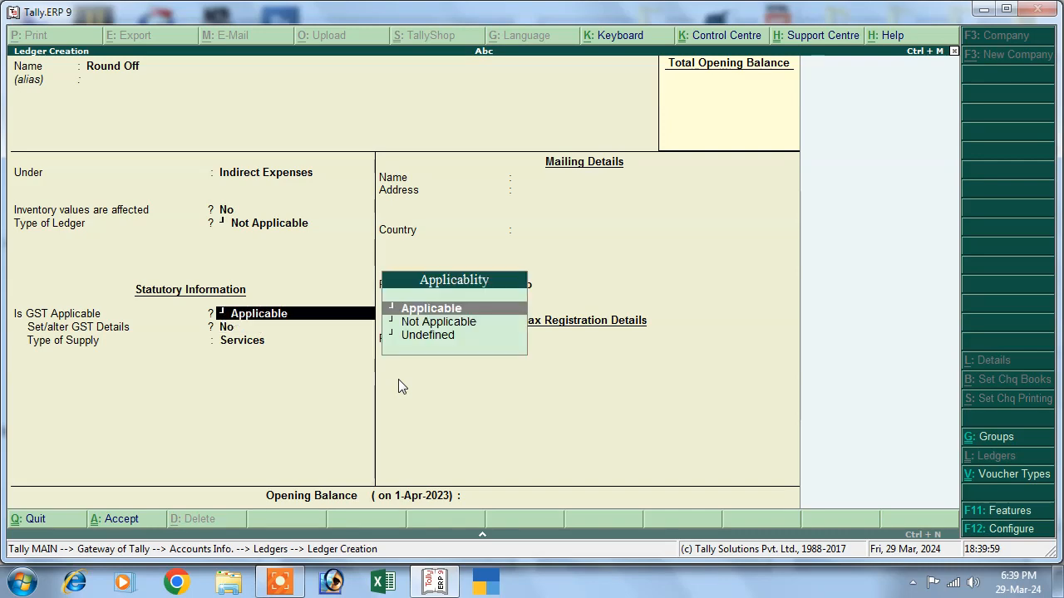
pyautogui.press('Down')
pyautogui.press('Return')
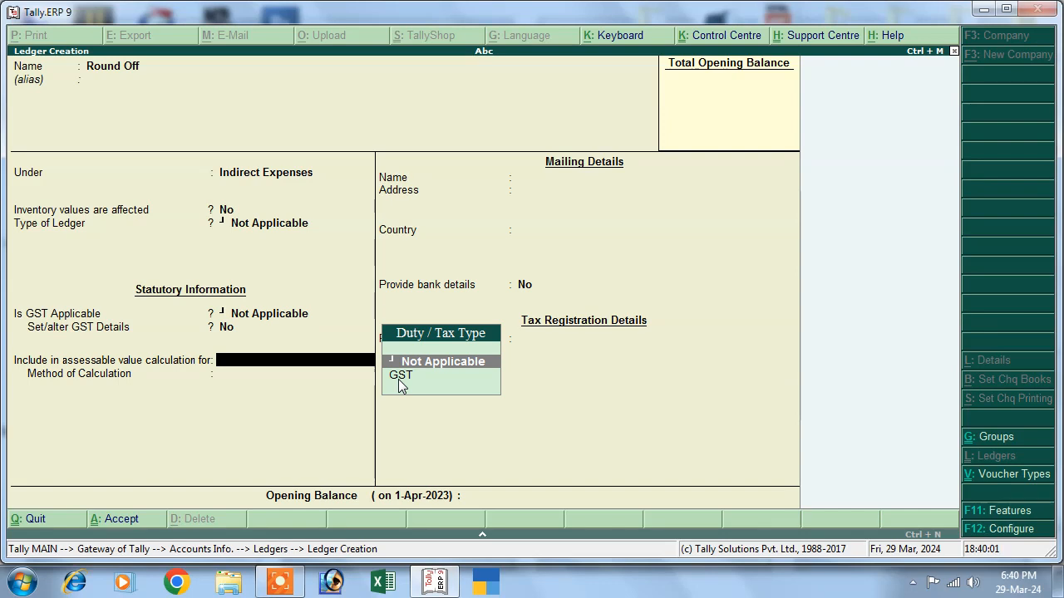
pyautogui.press('Return')
pyautogui.press('Return')
pyautogui.press('Return')
pyautogui.press('Return')
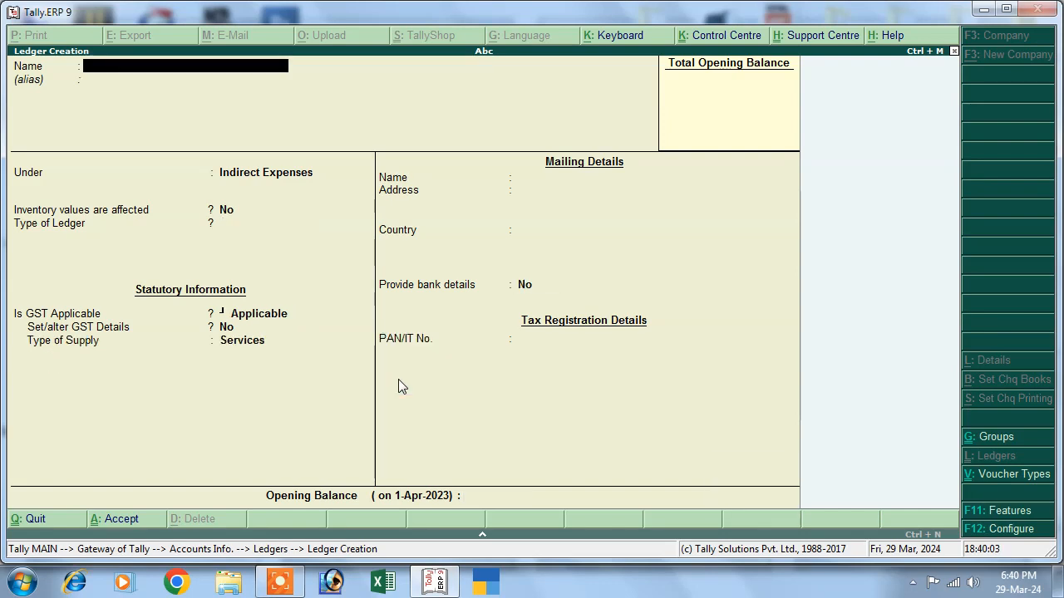
# Name the new ledger Igst@12% and place it under the Duties & Taxes group
pyautogui.write('Igst@')
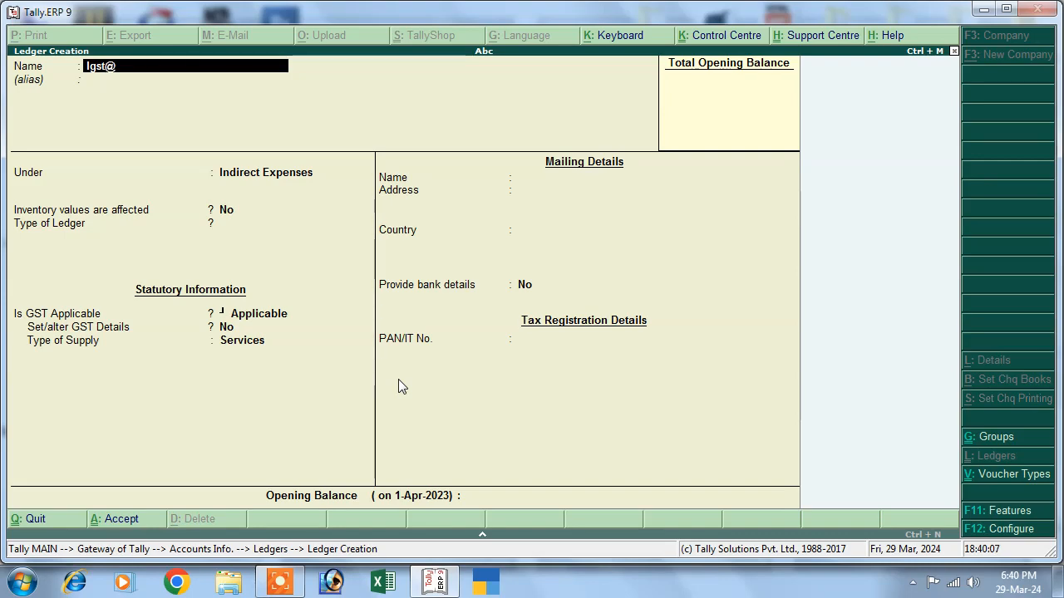
pyautogui.write('12%')
pyautogui.press('Return')
pyautogui.press('Return')
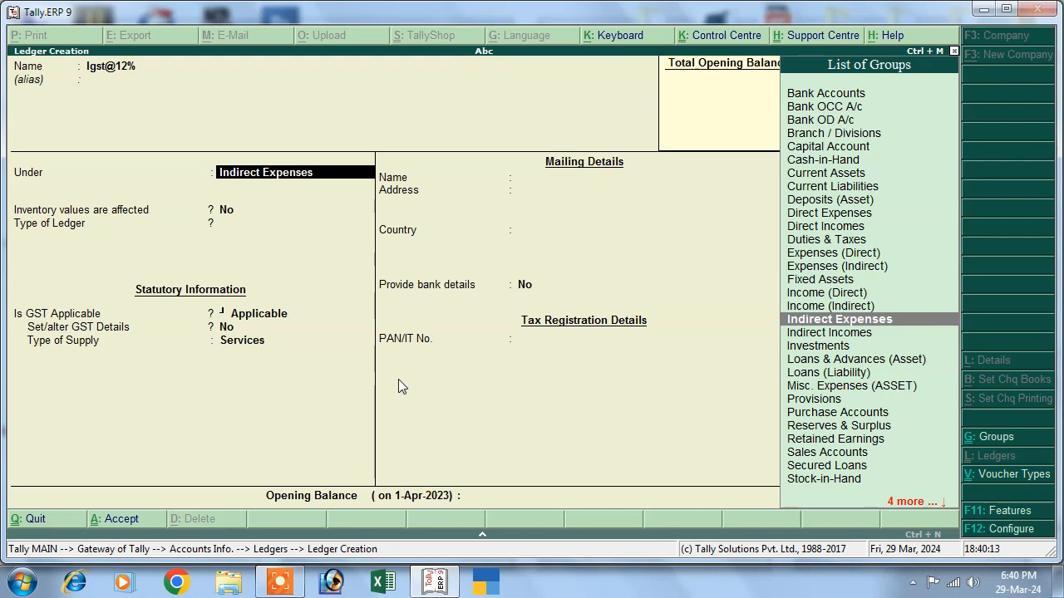
pyautogui.write('D')
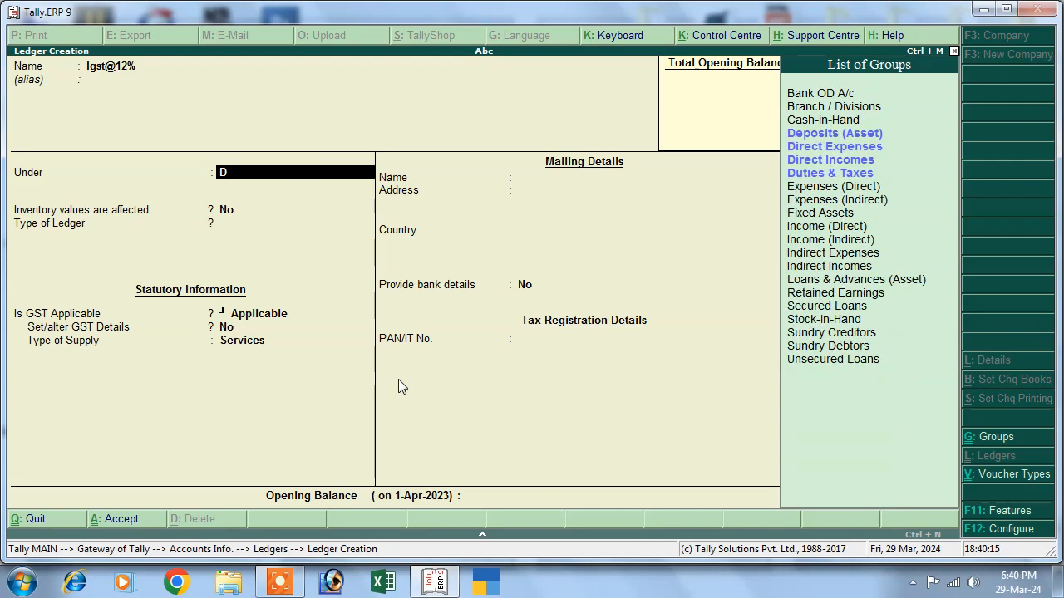
pyautogui.press('Down')
pyautogui.press('Down')
pyautogui.press('Down')
pyautogui.press('Down')
pyautogui.press('Down')
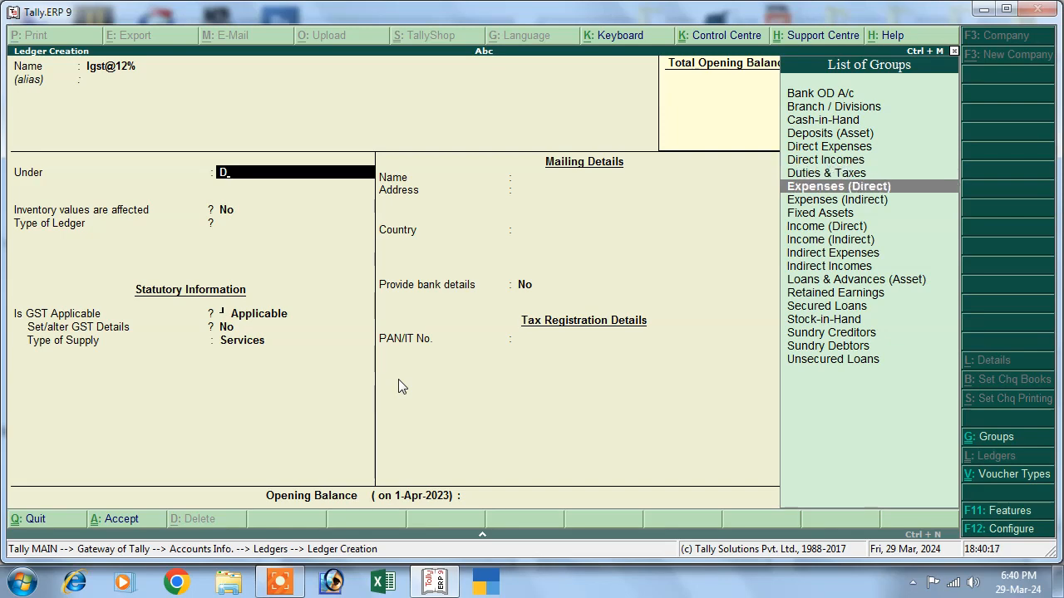
pyautogui.press('Up')
pyautogui.press('Return')
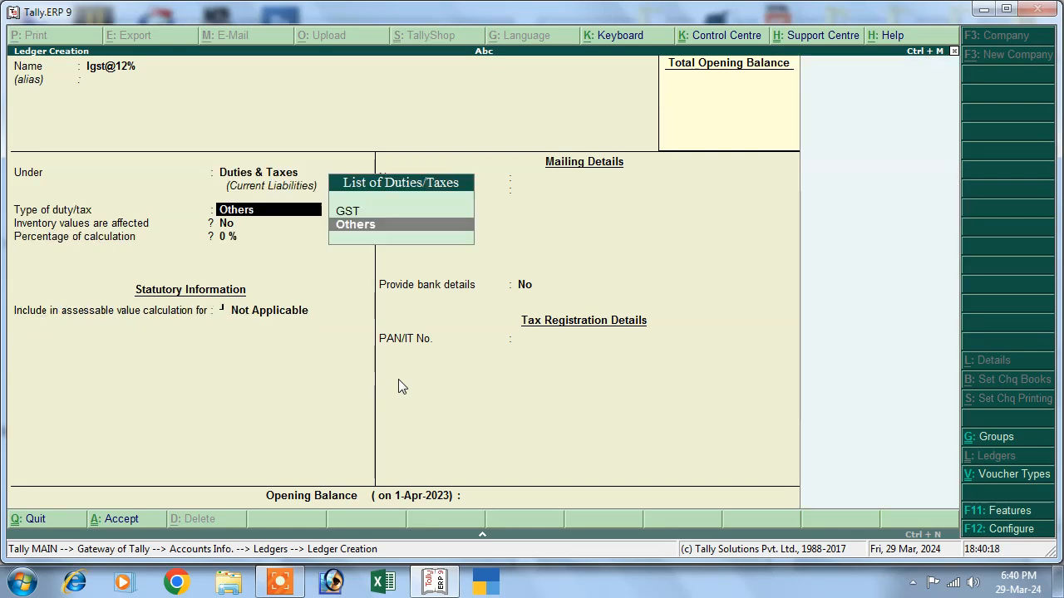
# Set the Igst@12% ledger's duty type to GST, its tax type to Integrated Tax and its percentage of calculation to 12 %
pyautogui.press('Up')
pyautogui.press('Return')
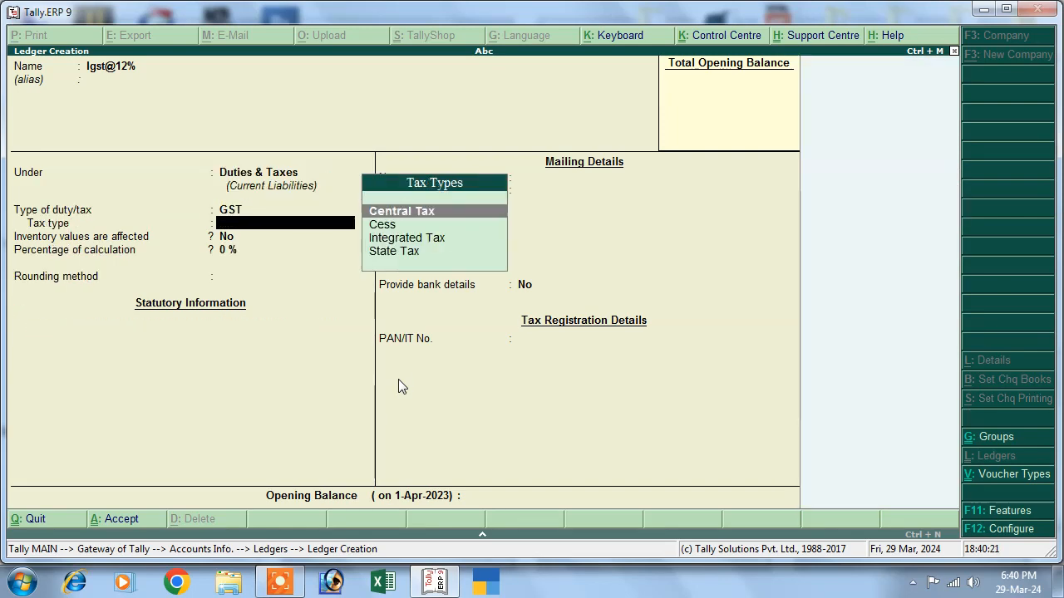
pyautogui.press('Down')
pyautogui.press('Down')
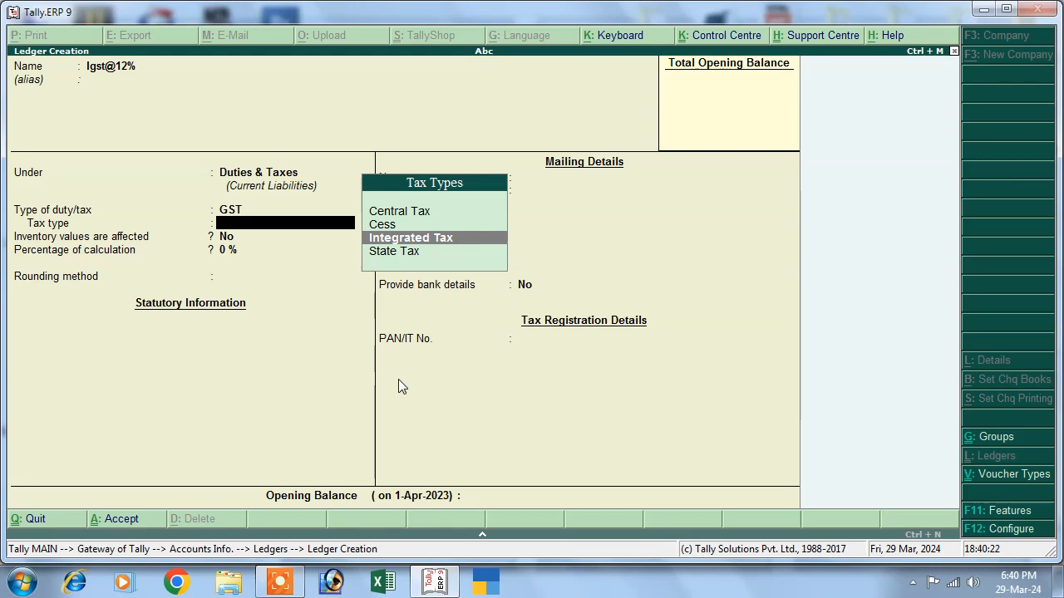
pyautogui.press('Return')
pyautogui.write('12')
pyautogui.press('Return')
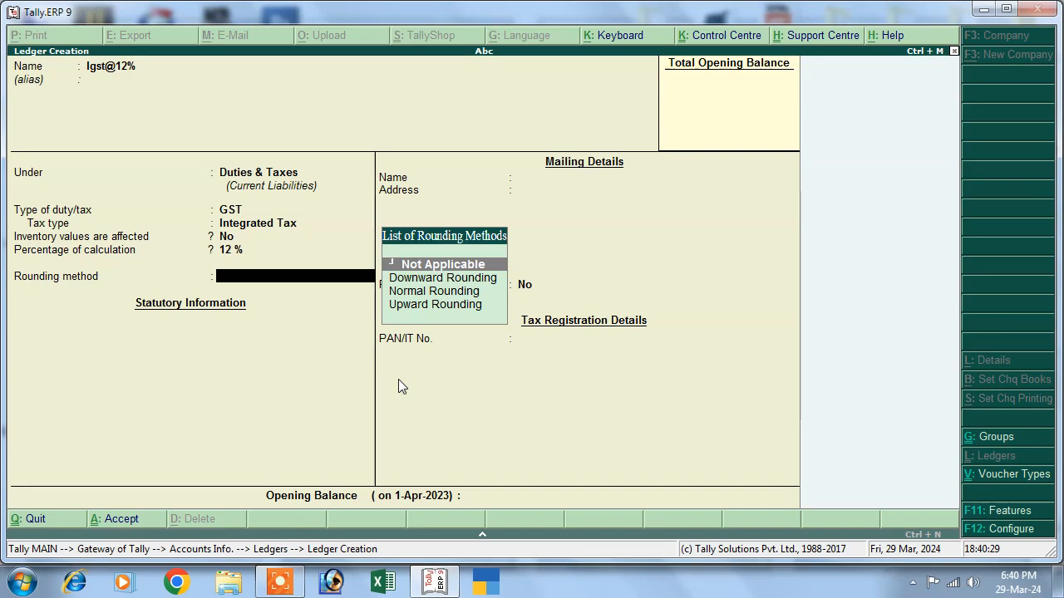
# Keep the rounding method Not Applicable, save the Igst@12% ledger and return to the Gateway of Tally
pyautogui.press('Return')
pyautogui.press('Return')
pyautogui.press('Return')
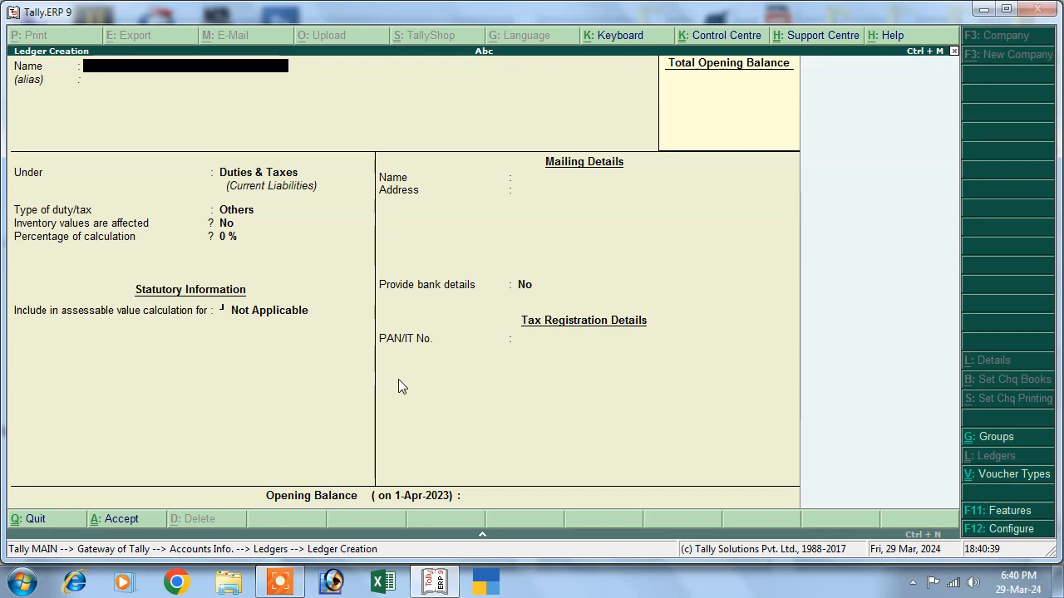
pyautogui.press('Escape')
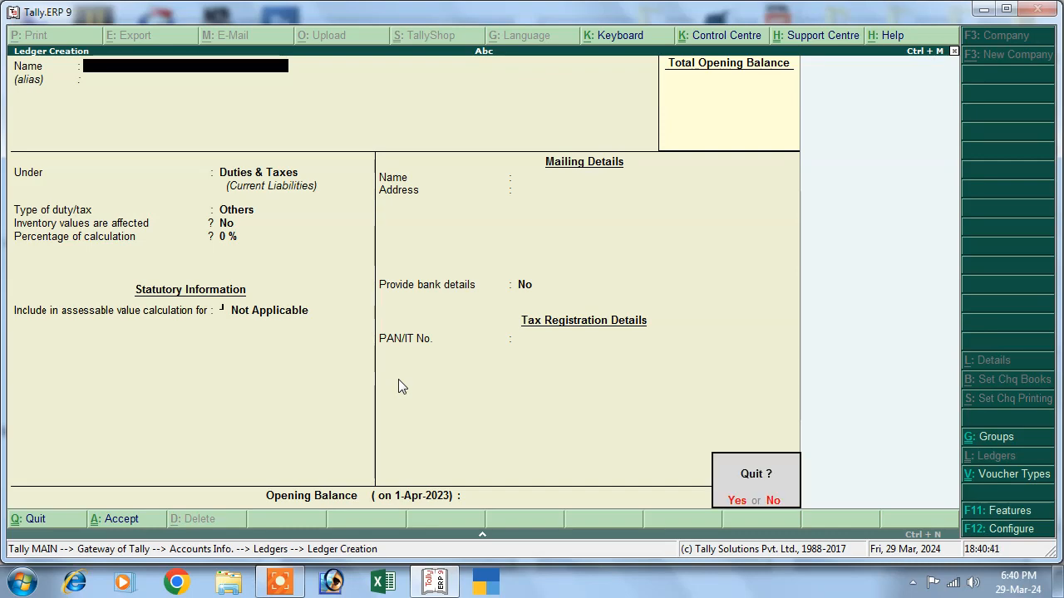
pyautogui.press('Return')
pyautogui.press('Escape')
pyautogui.press('Escape')
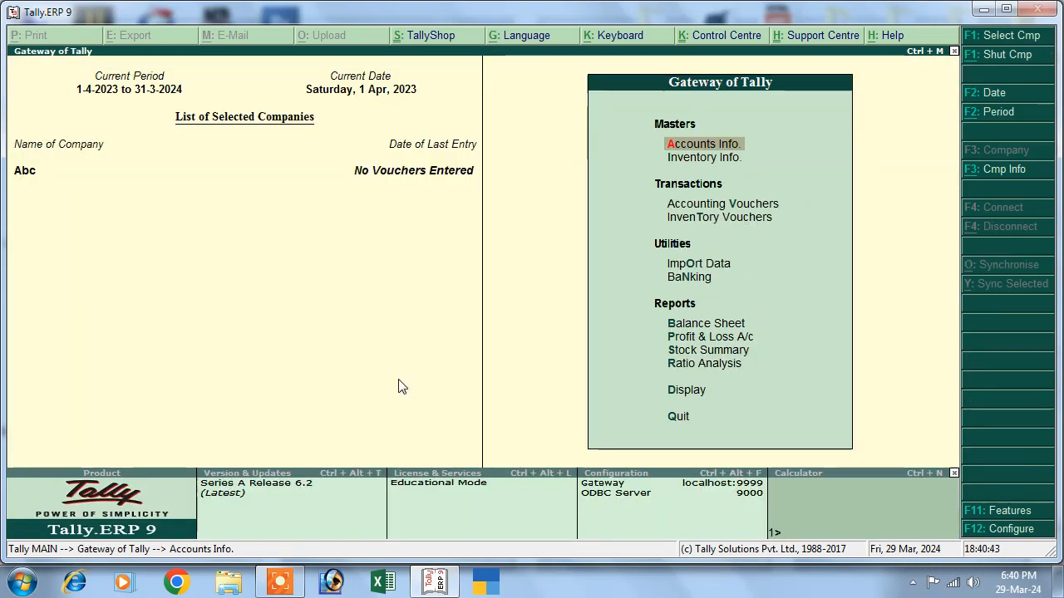
# Start a new simple unit of measure in the inventory masters and give it the symbol pcs
pyautogui.press('Down')
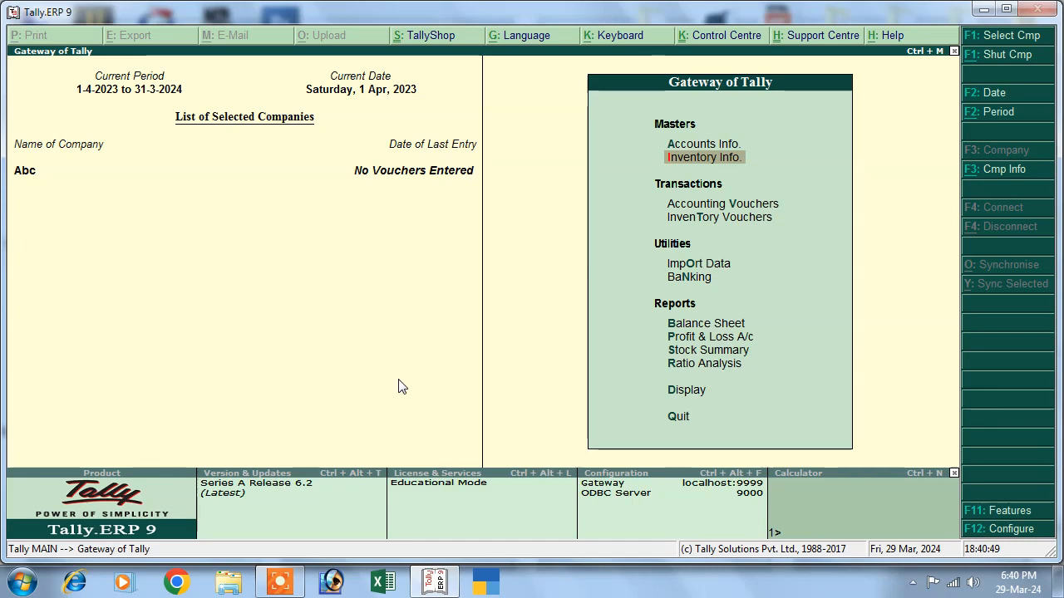
pyautogui.press('Return')
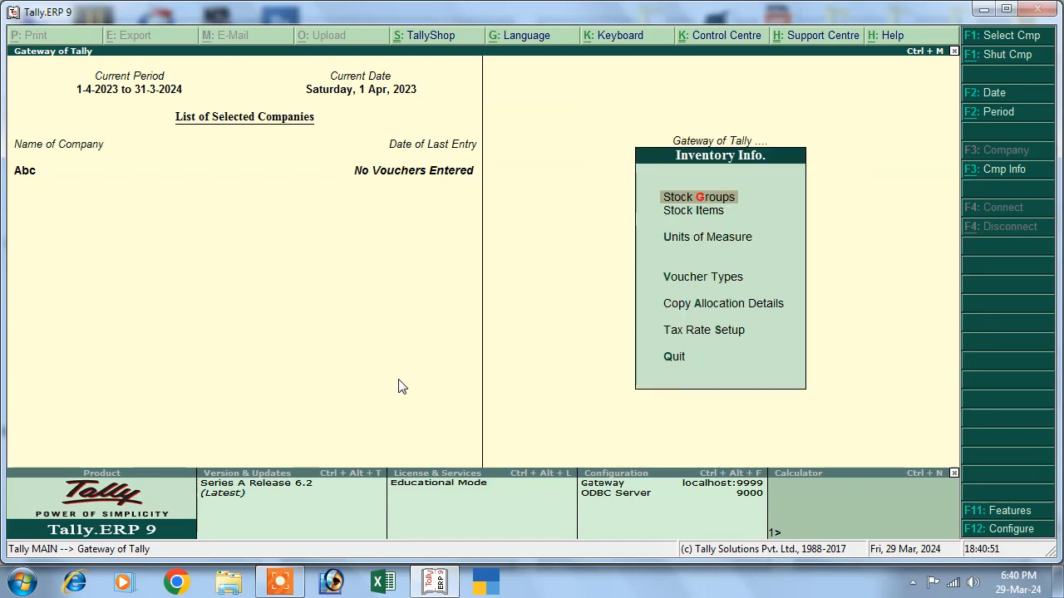
pyautogui.press('Down')
pyautogui.press('Down')
pyautogui.press('Return')
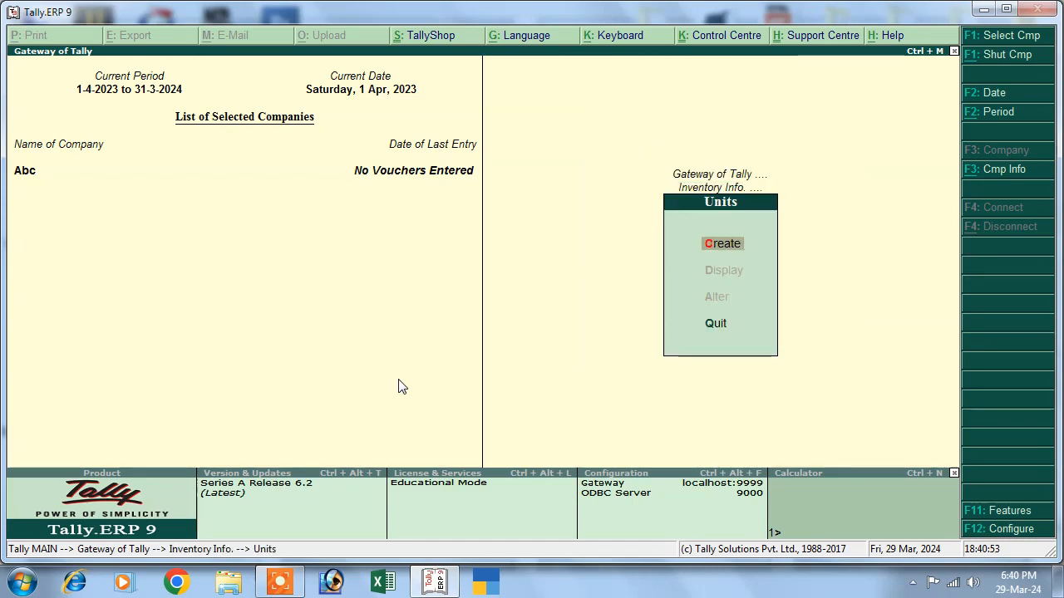
pyautogui.press('Return')
pyautogui.write('pcs')
pyautogui.press('Return')
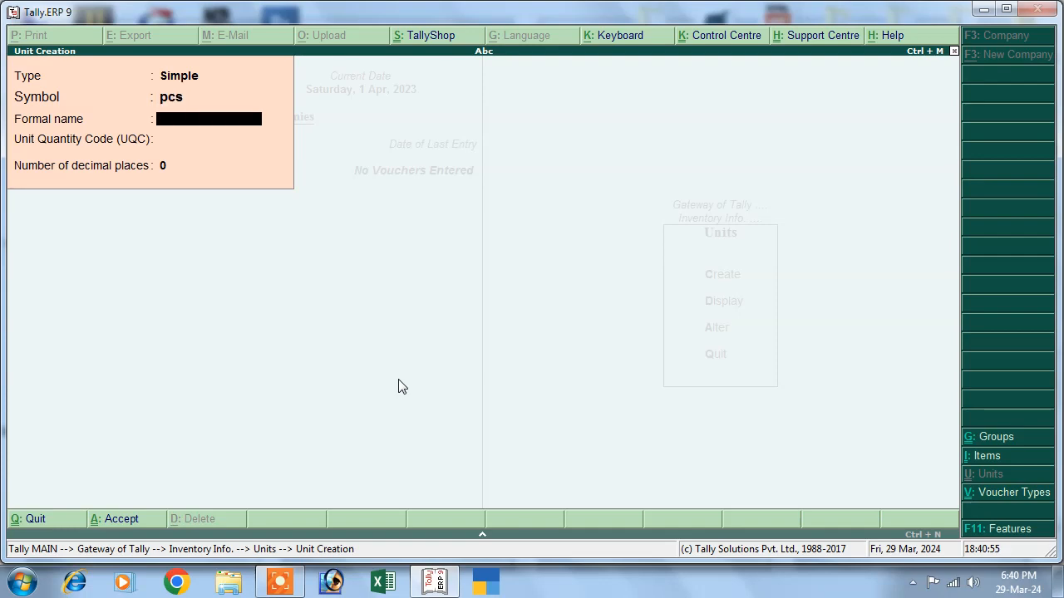
# Give the pcs unit the formal name Pieces and the UQC PCS-PIECES with 0 decimal places, and save it
pyautogui.write('es')
pyautogui.press('Return')
pyautogui.write('pc')
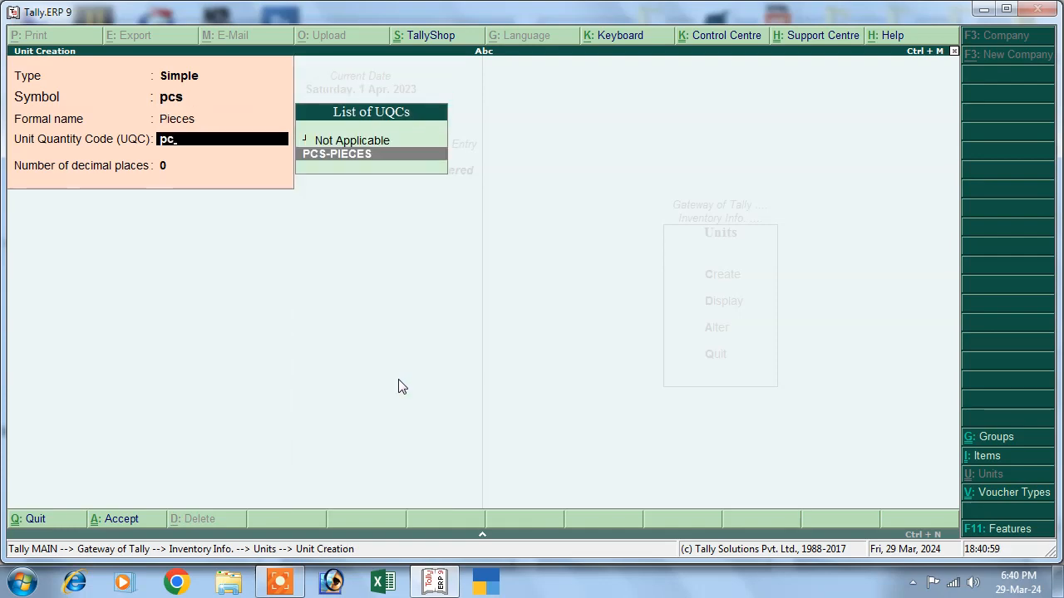
pyautogui.press('Return')
pyautogui.press('Return')
pyautogui.press('Return')
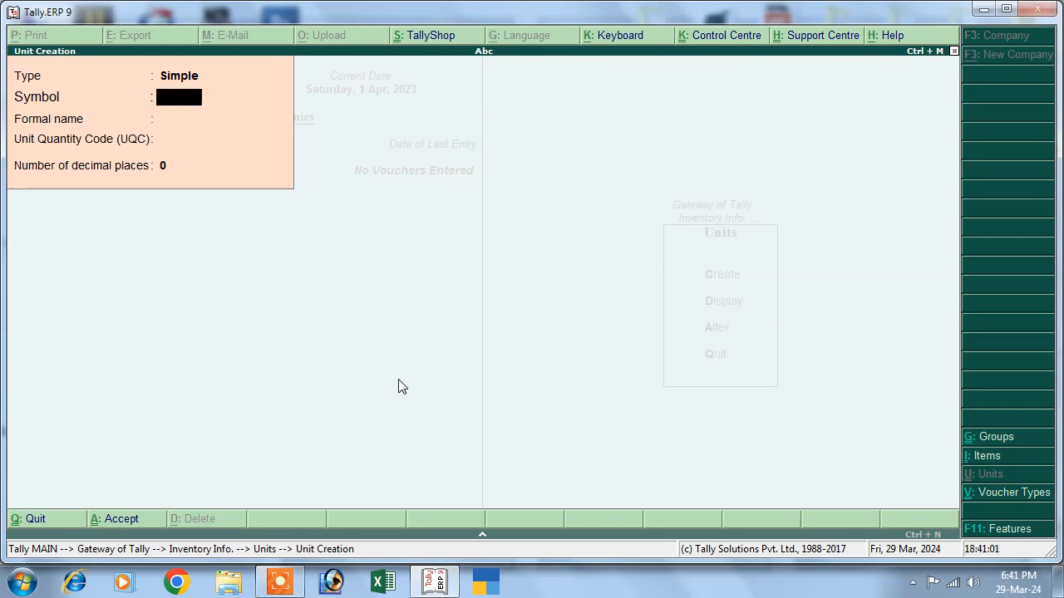
pyautogui.press('Escape')
pyautogui.press('Return')
pyautogui.press('Escape')
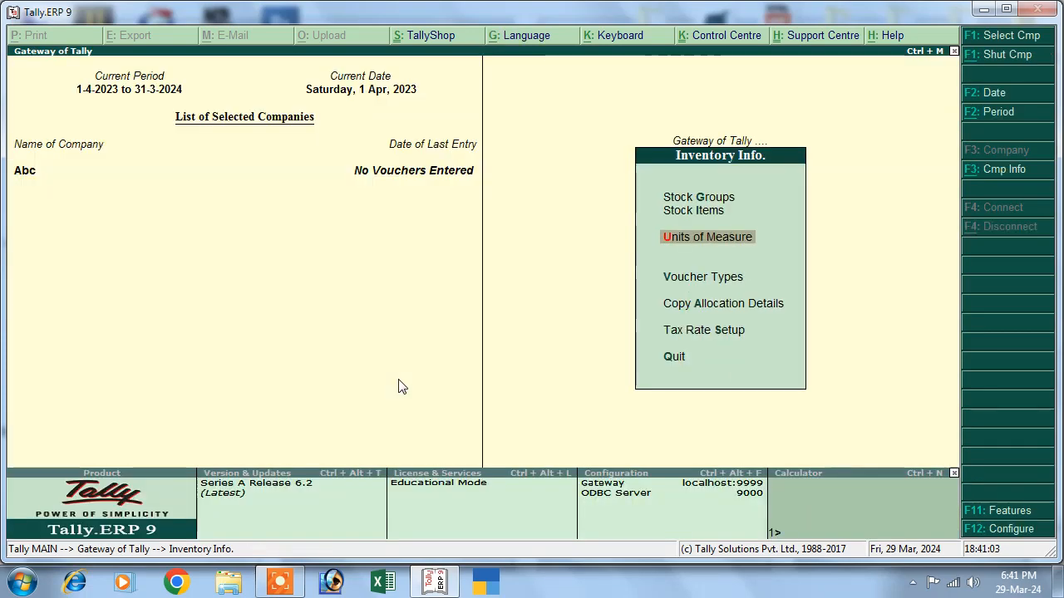
# Start a new single stock group and name it Computer
pyautogui.press('Up')
pyautogui.press('Up')
pyautogui.press('Return')
pyautogui.press('Return')
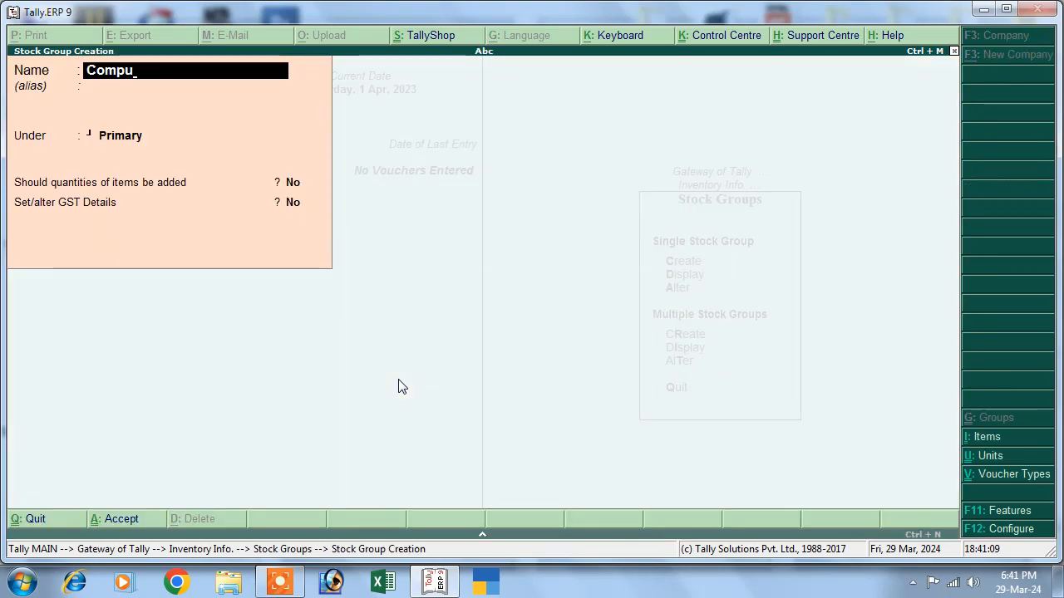
pyautogui.write('Comput')
pyautogui.press('Return')
pyautogui.press('Return')
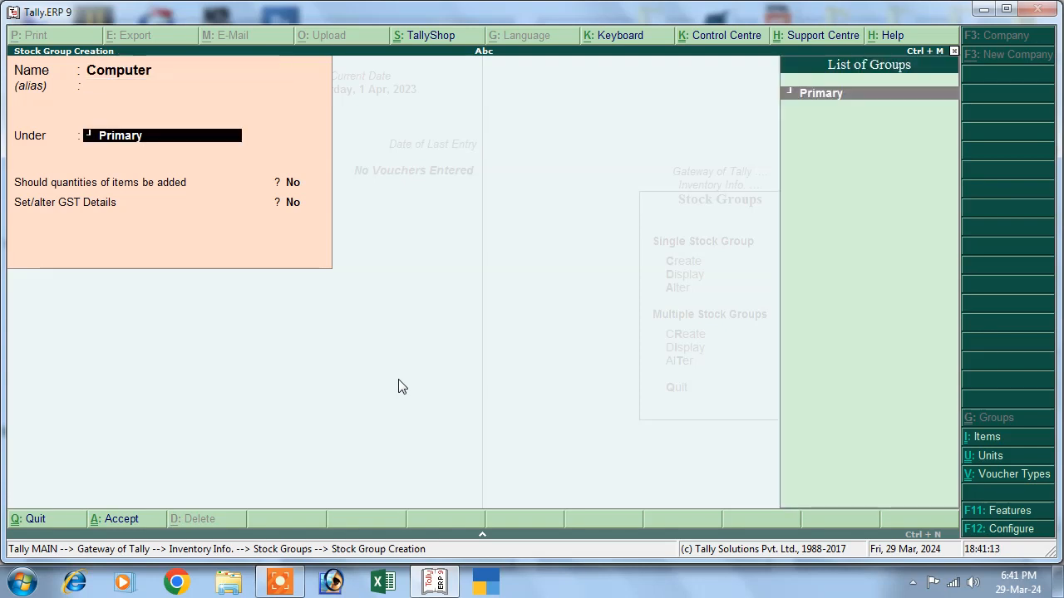
# Keep the Computer stock group under Primary with adding quantities and GST details set to No, and save it
pyautogui.press('Return')
pyautogui.press('Return')
pyautogui.press('Return')
pyautogui.press('Return')
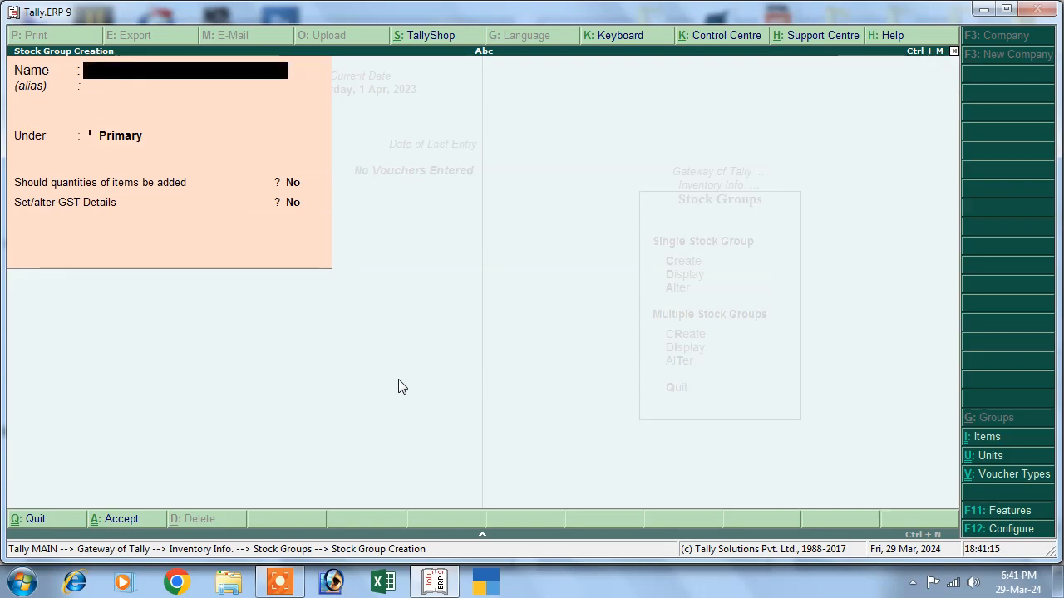
pyautogui.press('Escape')
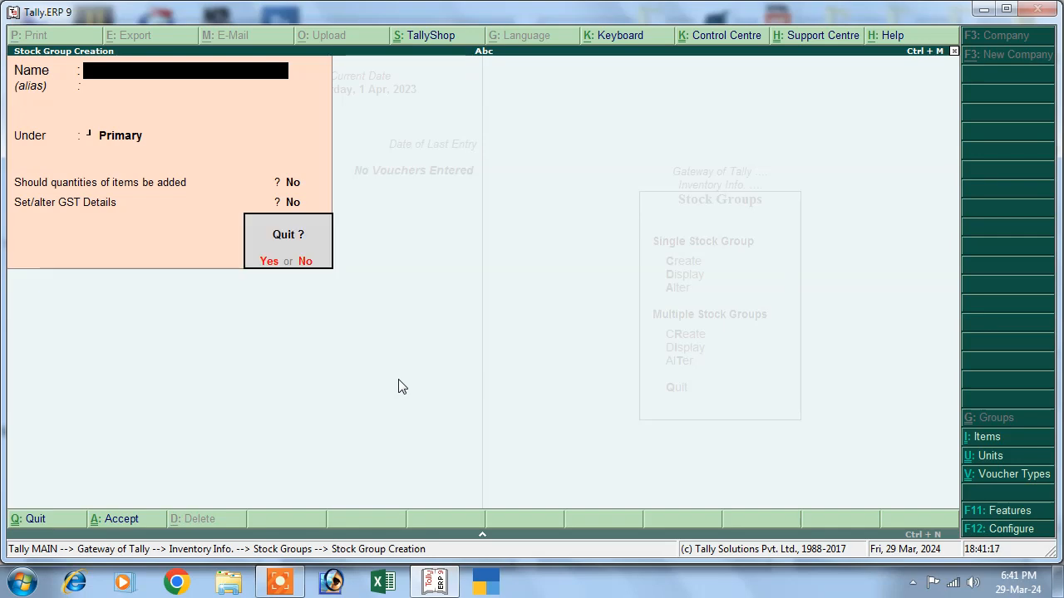
pyautogui.press('Return')
pyautogui.press('Escape')
# Start a new single stock item in the inventory masters and name it Mouse without an alias
pyautogui.press('Down')
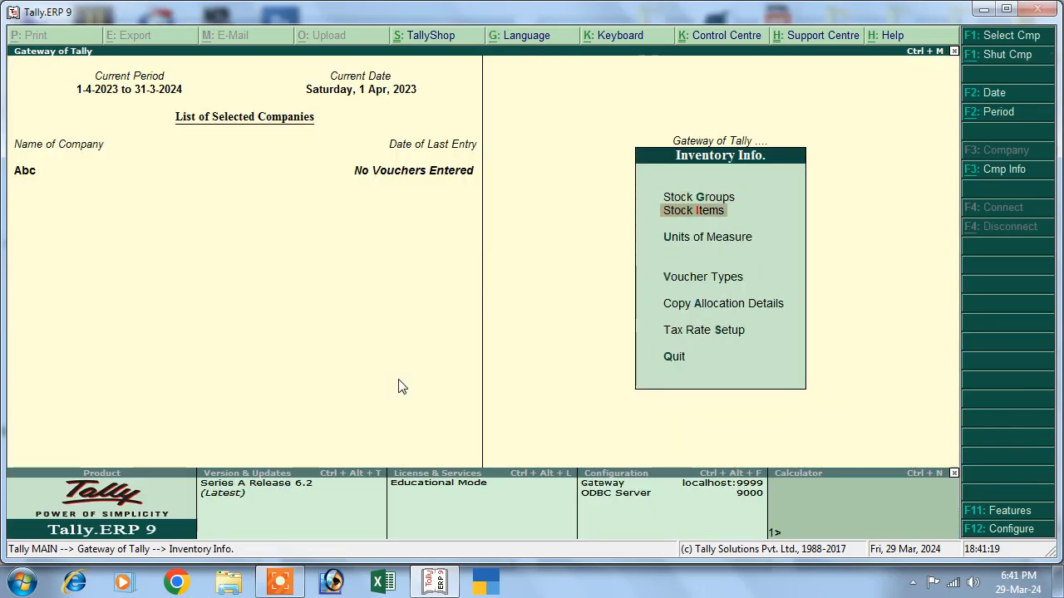
pyautogui.press('Return')
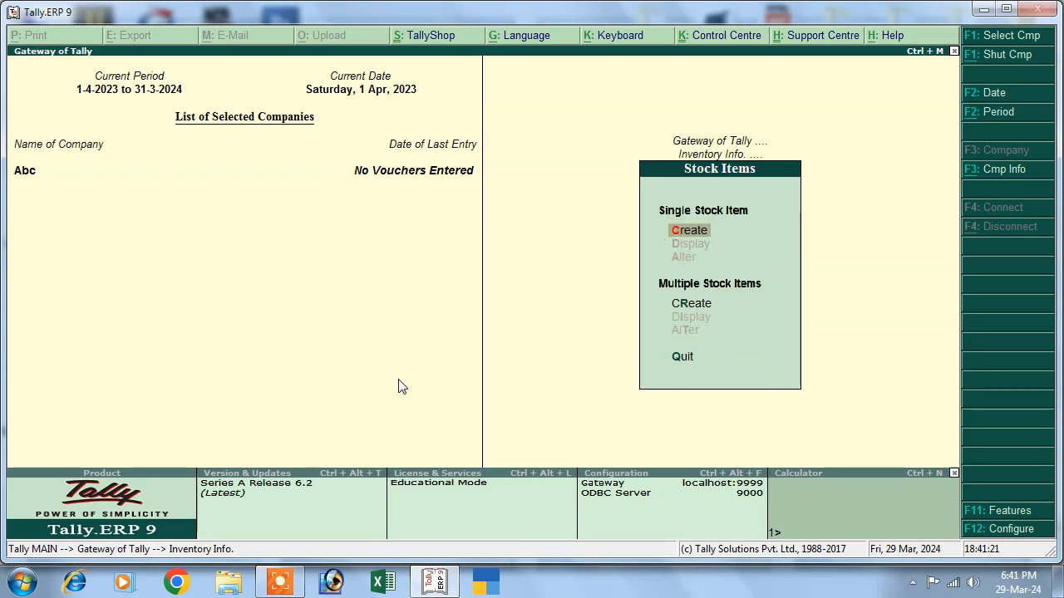
pyautogui.press('Return')
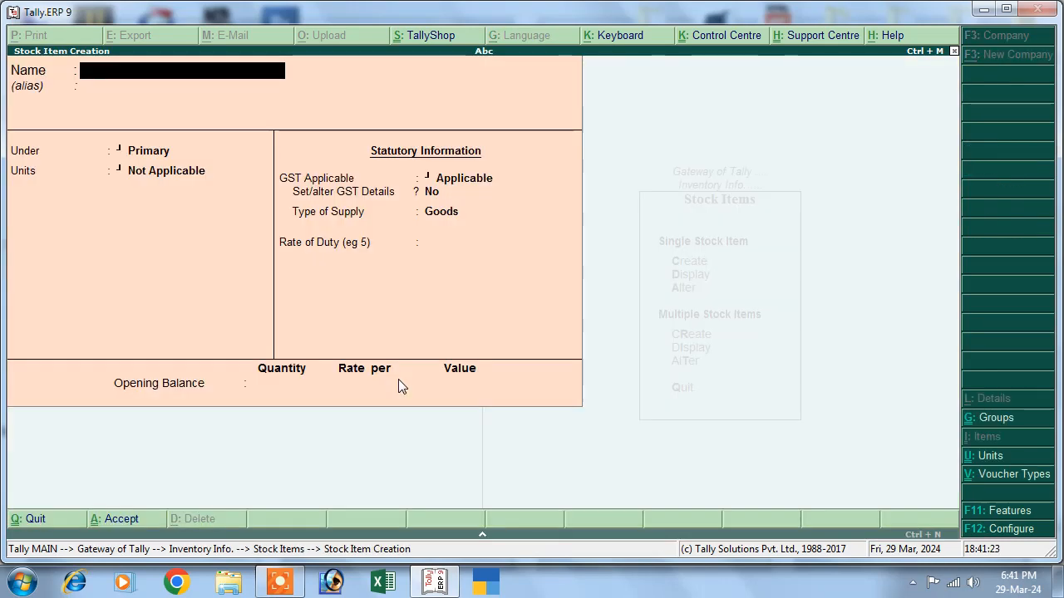
pyautogui.write('Mo')
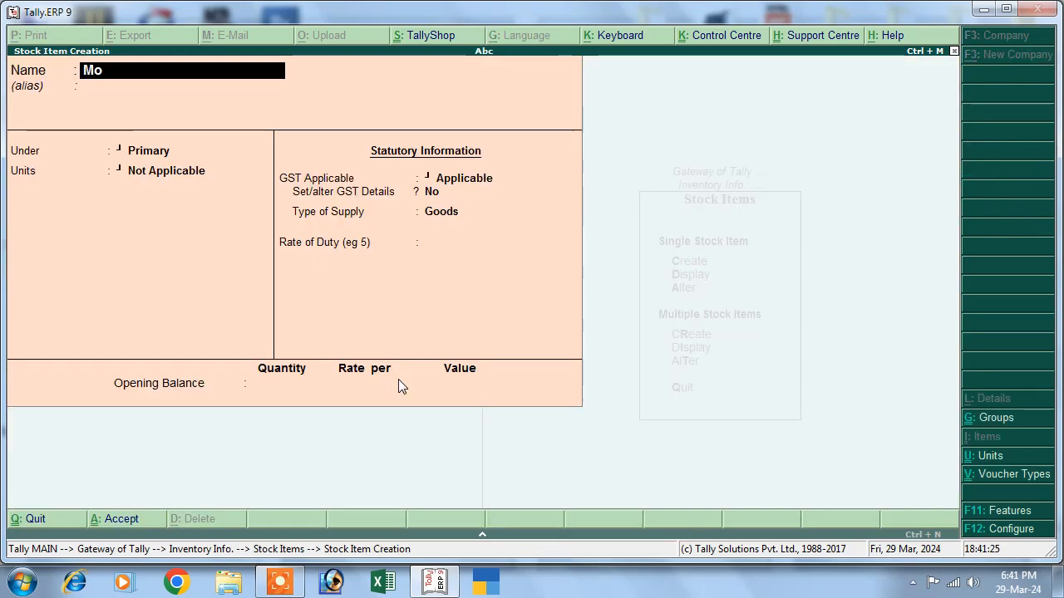
pyautogui.write('use')
pyautogui.press('Return')
pyautogui.press('Return')
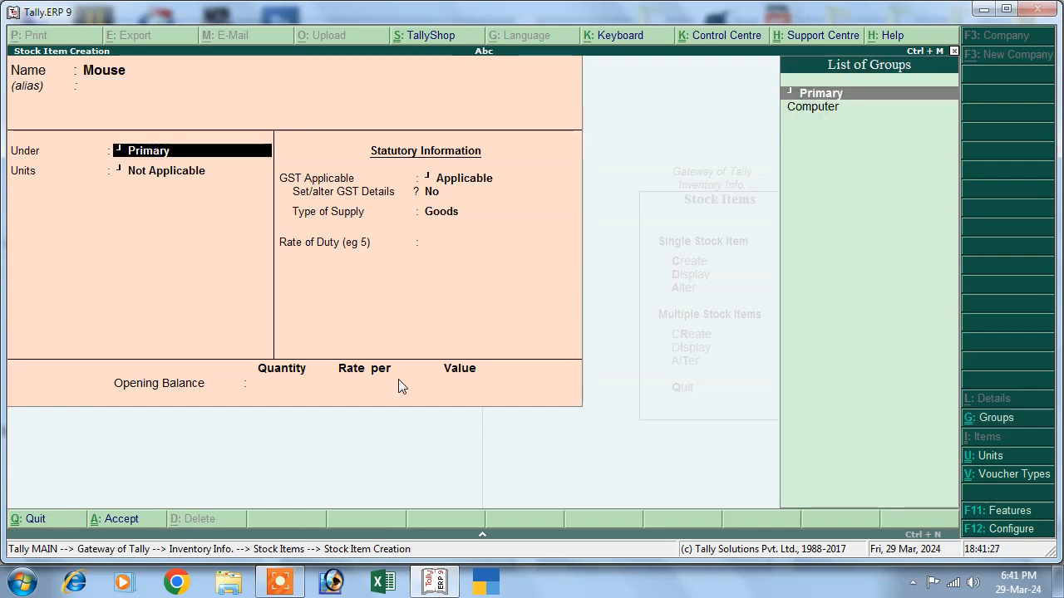
# Put Mouse under the Computer group with unit pcs, no alternate unit, no standard rates, and GST set to Applicable
pyautogui.press('Down')
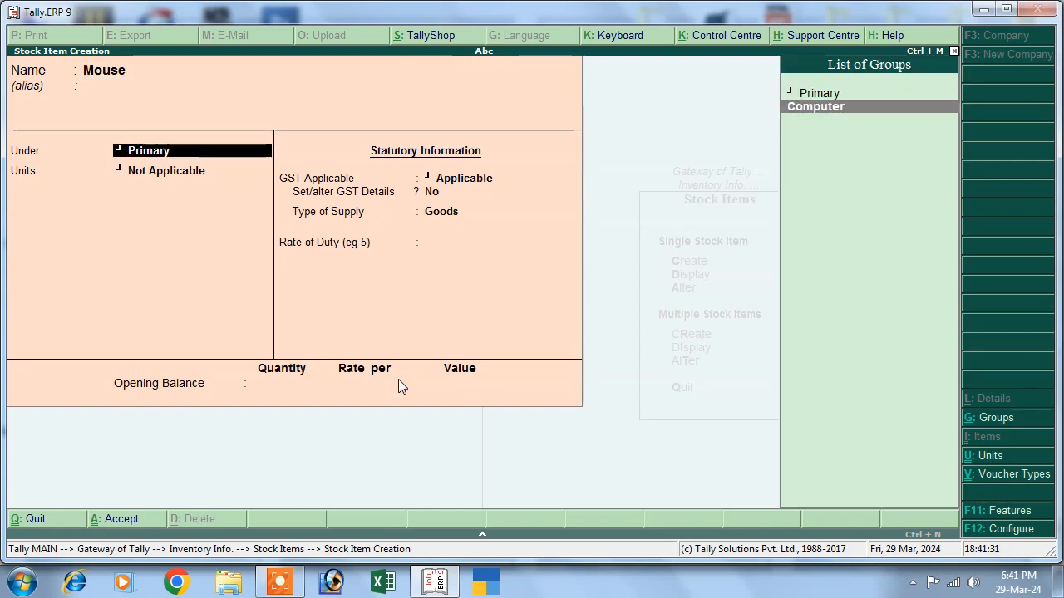
pyautogui.press('Return')
pyautogui.press('Down')
pyautogui.press('Return')
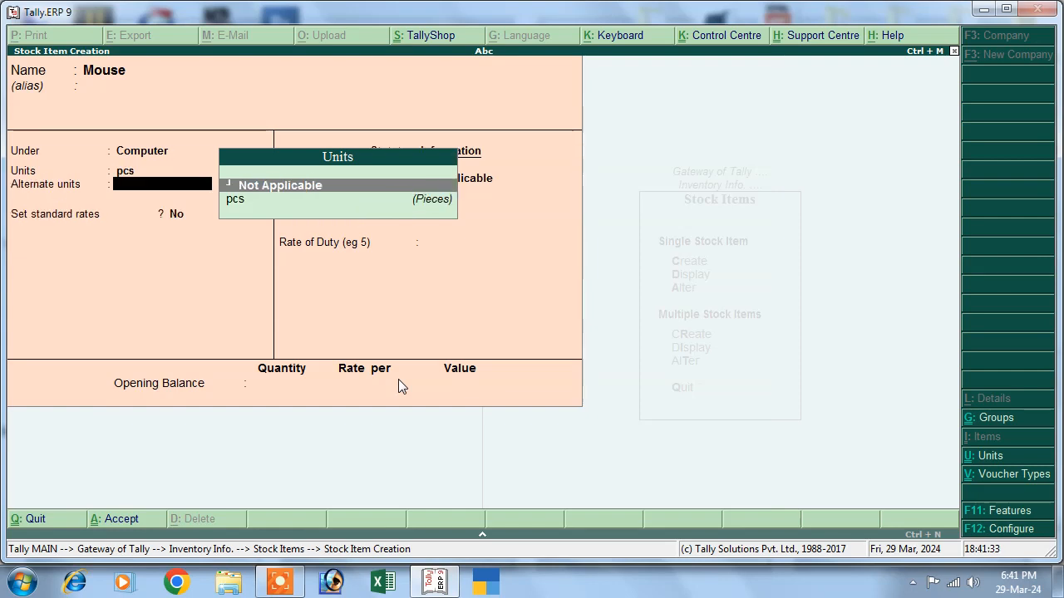
pyautogui.press('Return')
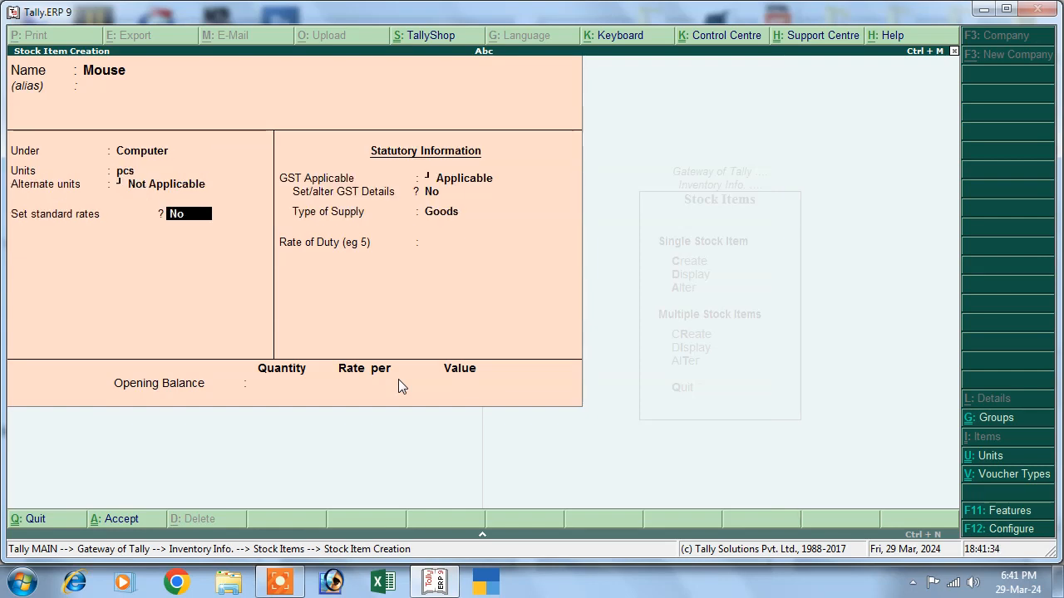
pyautogui.press('Return')
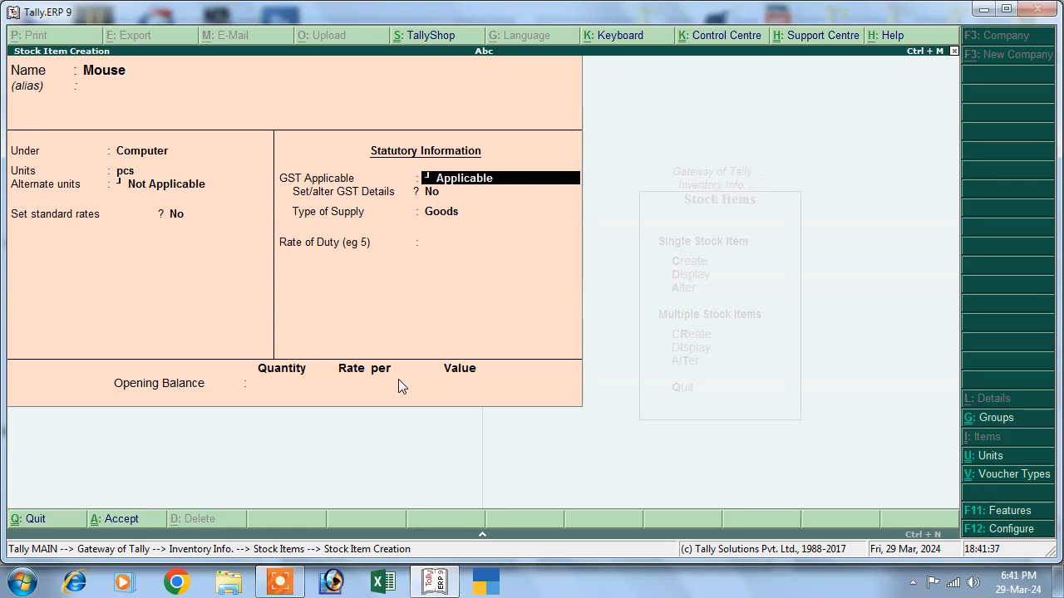
pyautogui.press('Return')
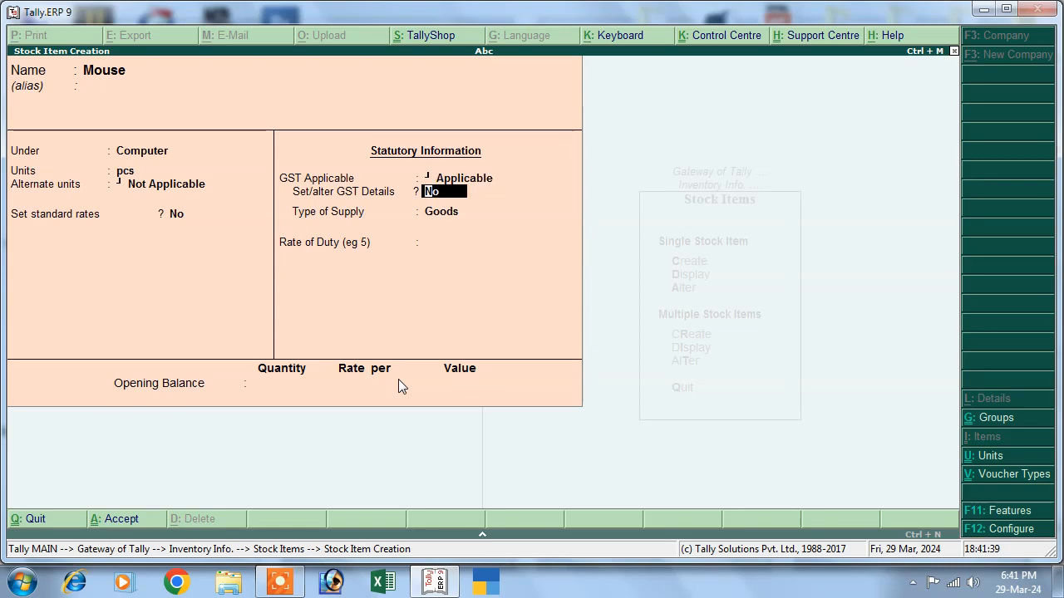
# Enable altering GST details for Mouse and configure the GST details not to show all GST tax types
pyautogui.write('y')
pyautogui.press('Return')
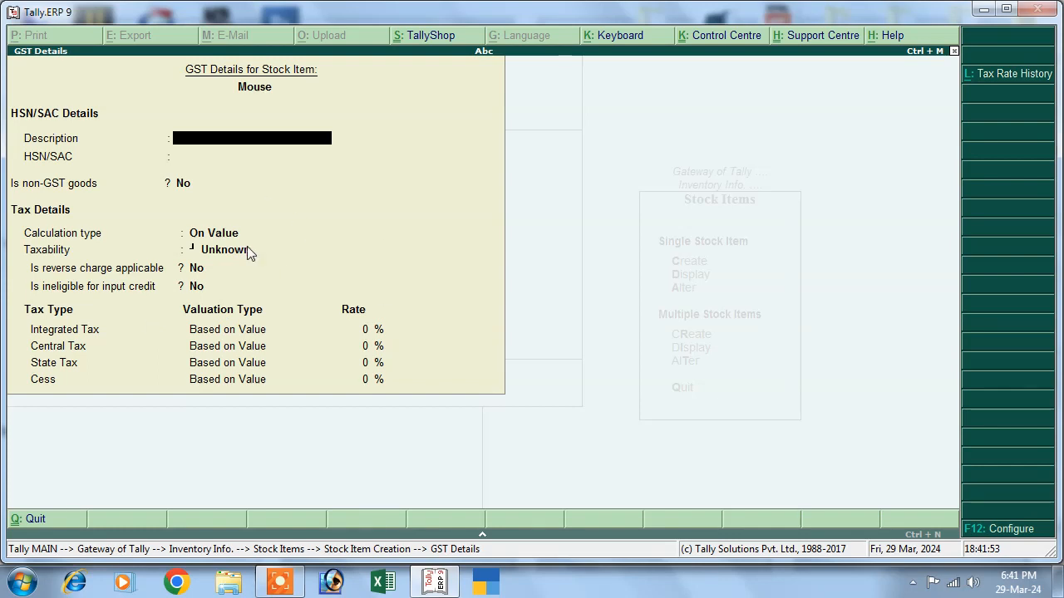
pyautogui.press('F12')
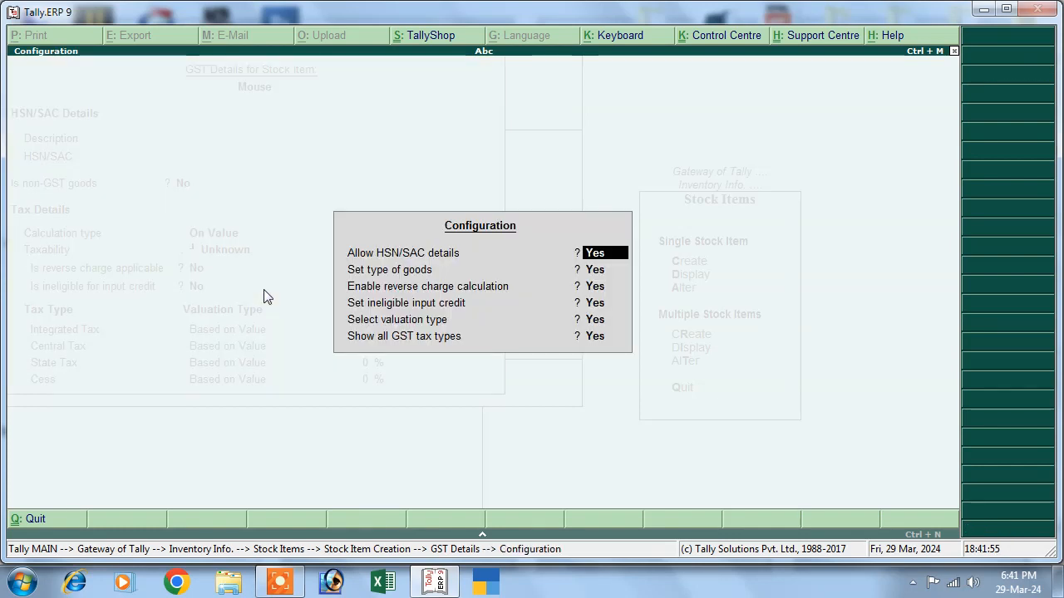
pyautogui.press('Return')
pyautogui.press('Return')
pyautogui.press('Return')
pyautogui.press('Return')
pyautogui.press('Return')
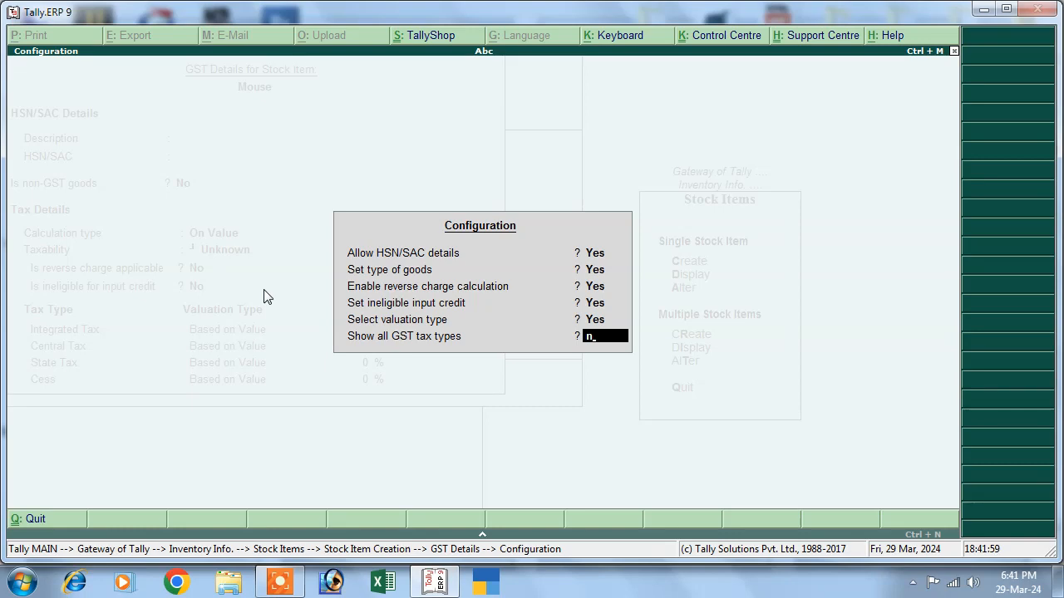
pyautogui.press('Return')
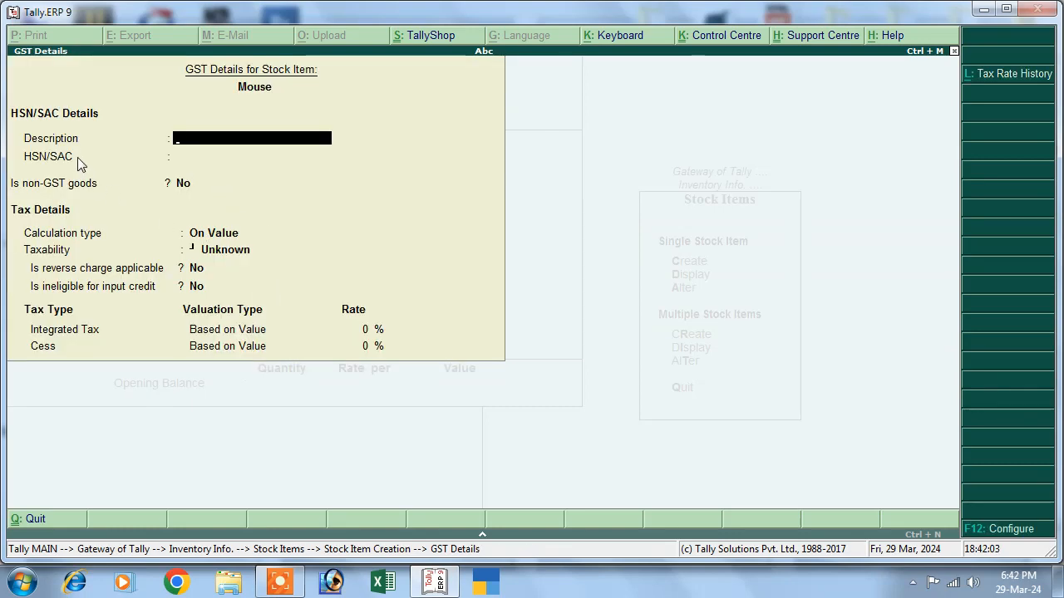
# Set the GST description of Mouse to Goods and its HSN/SAC to 56456, keeping non-GST goods at No
pyautogui.write('Goods')
pyautogui.press('Return')
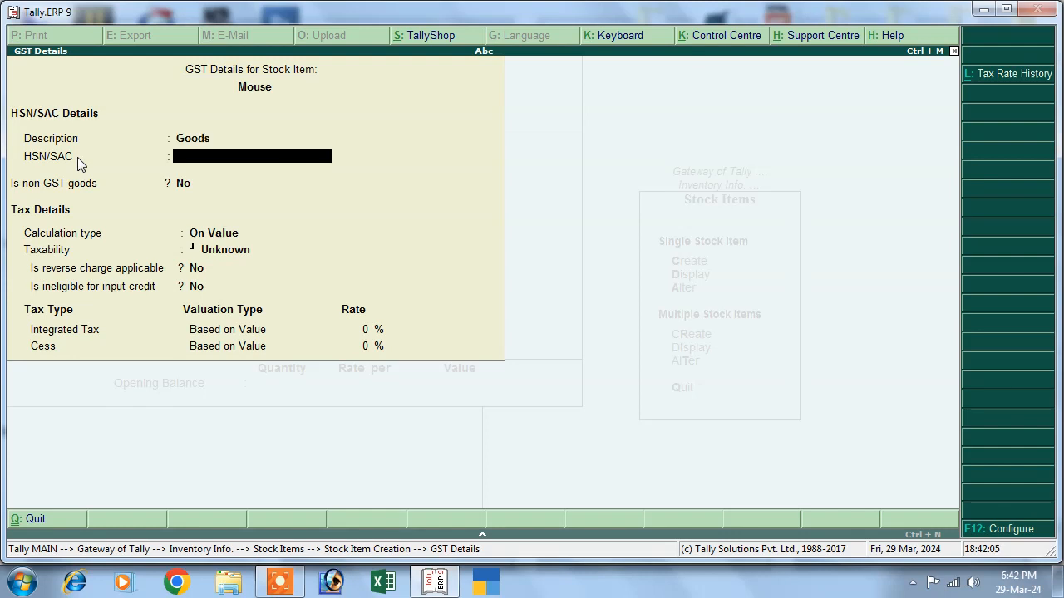
pyautogui.write('56456')
pyautogui.press('Return')
pyautogui.press('Return')
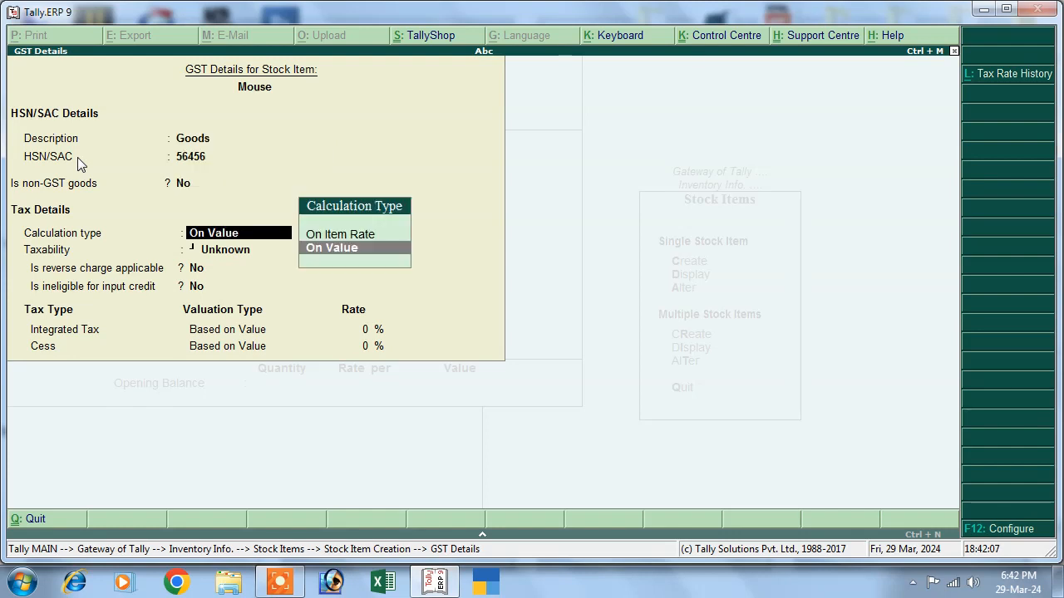
# Make Mouse Taxable on value at 12% integrated tax, with reverse charge and input credit ineligibility set to No
pyautogui.press('Return')
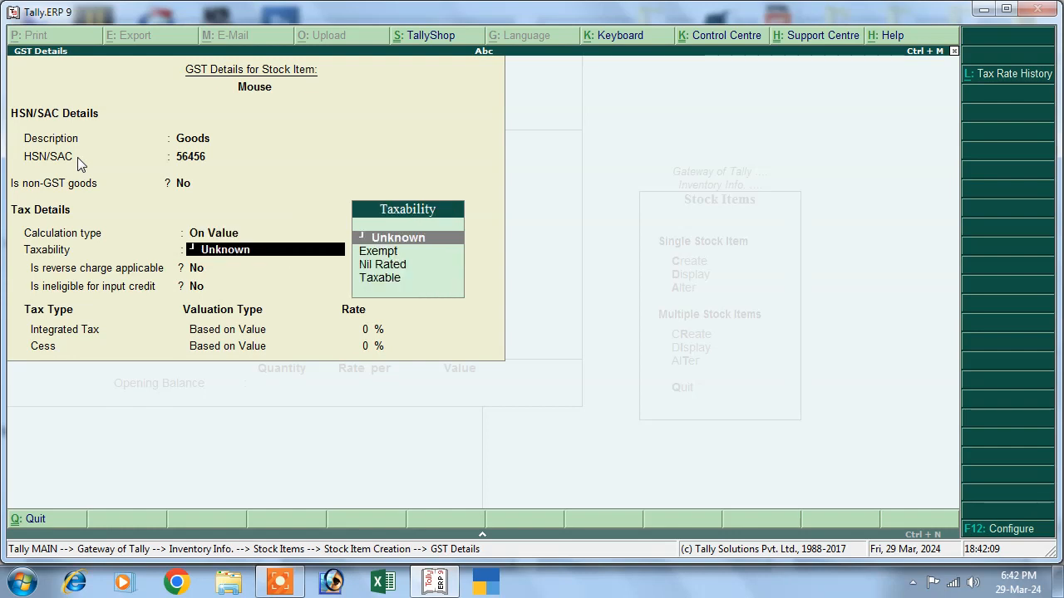
pyautogui.press('Down')
pyautogui.press('Down')
pyautogui.press('Down')
pyautogui.press('Return')
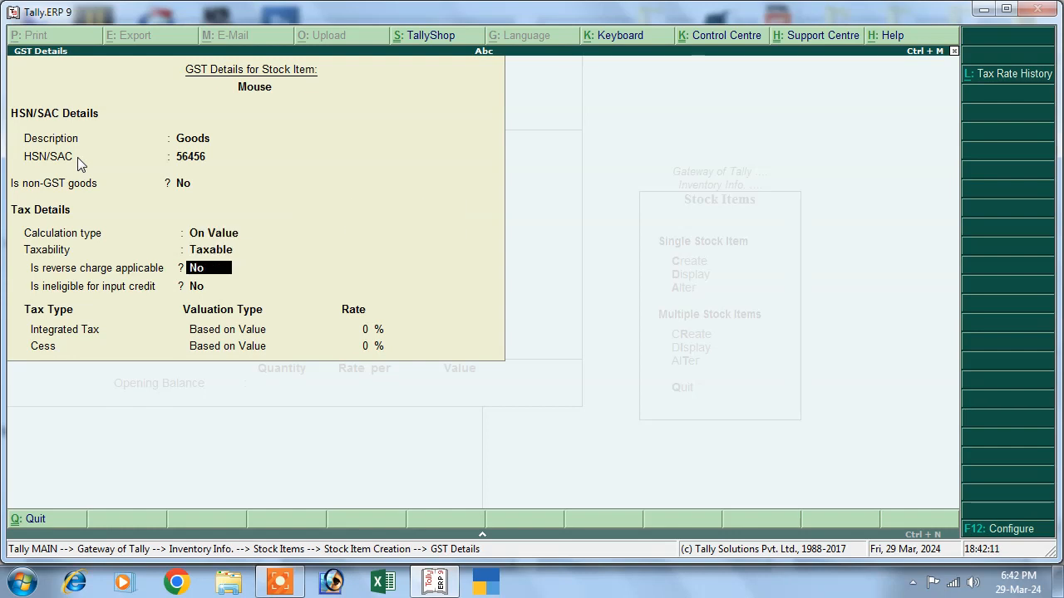
pyautogui.press('Return')
pyautogui.press('Return')
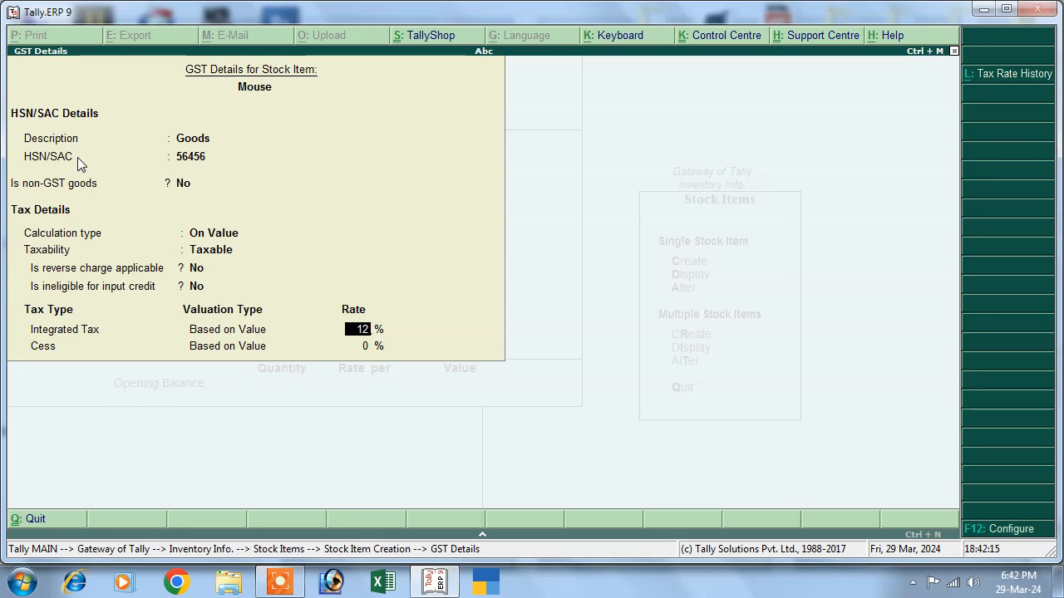
pyautogui.press('Return')
pyautogui.press('Return')
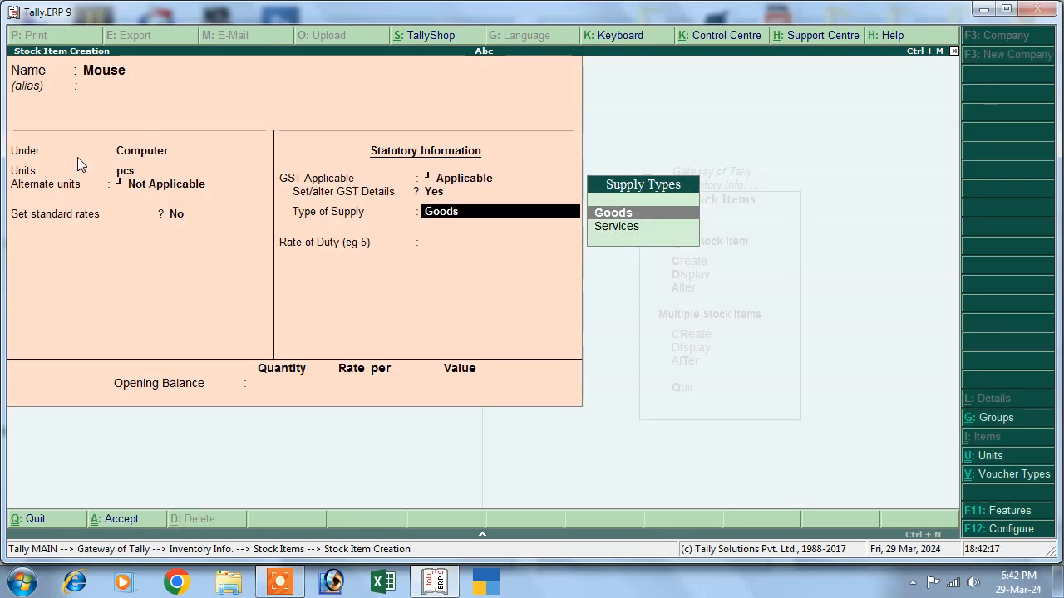
# Keep Goods as the type of supply with a duty rate of 0, save the Mouse item, and return to the Gateway of Tally
pyautogui.press('Return')
pyautogui.press('Return')
pyautogui.press('Return')
pyautogui.press('Return')
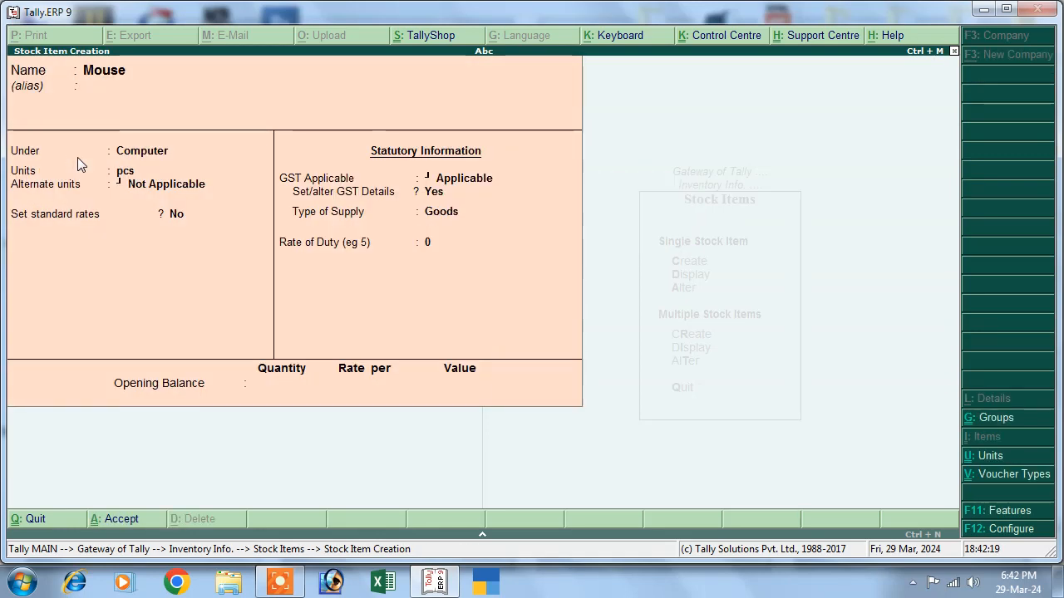
pyautogui.press('Escape')
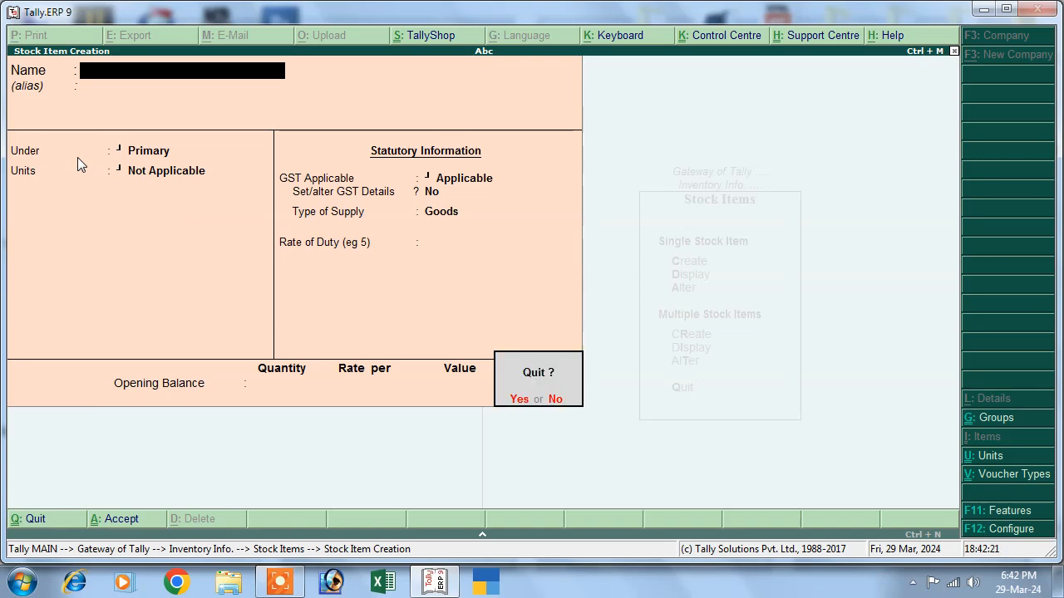
pyautogui.press('Return')
pyautogui.press('Escape')
pyautogui.press('Escape')
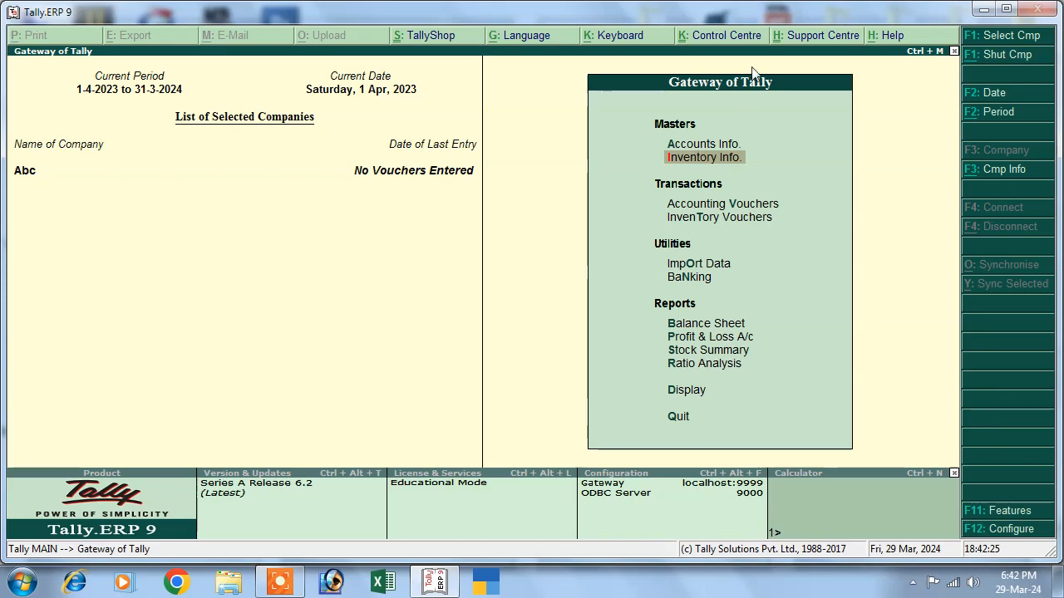
# Open the Purchase voucher type for alteration from the accounts masters
pyautogui.click(697, 146)
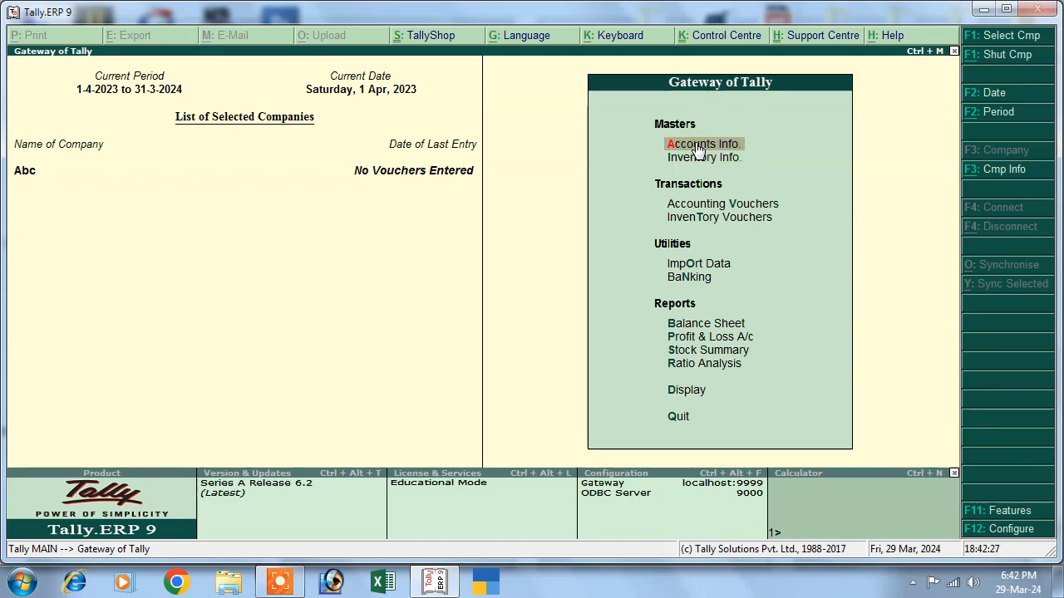
pyautogui.click(697, 146)
pyautogui.click(694, 298)
pyautogui.click(696, 300)
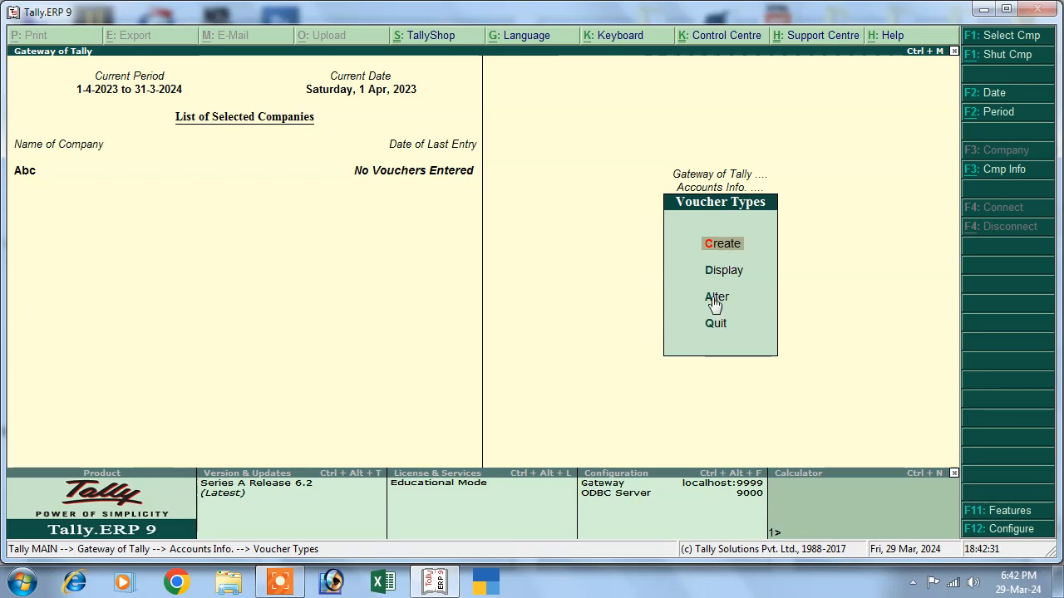
pyautogui.click(715, 305)
pyautogui.click(715, 306)
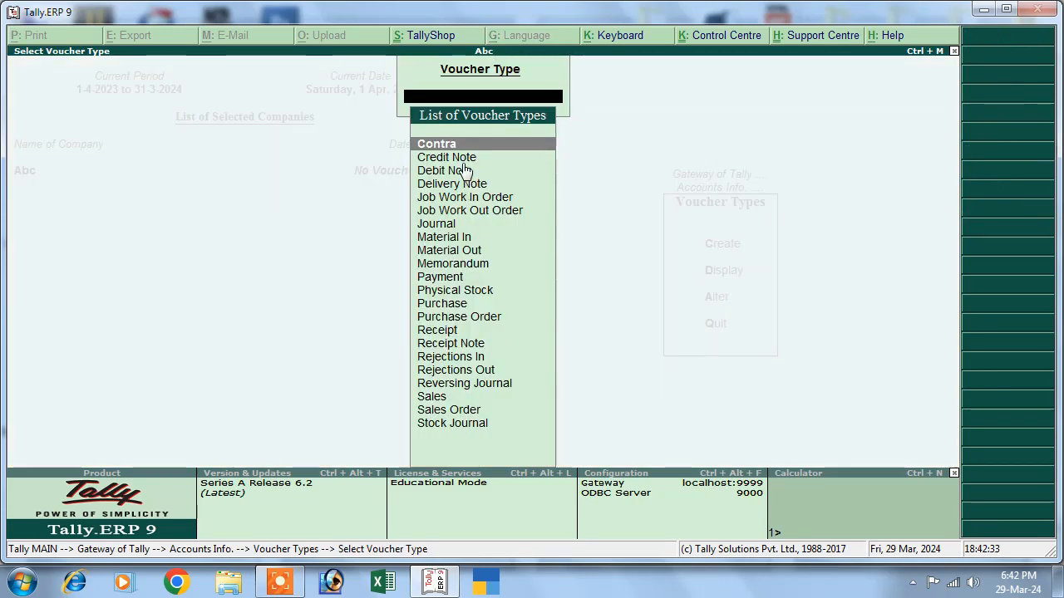
pyautogui.click(436, 306)
pyautogui.click(436, 306)
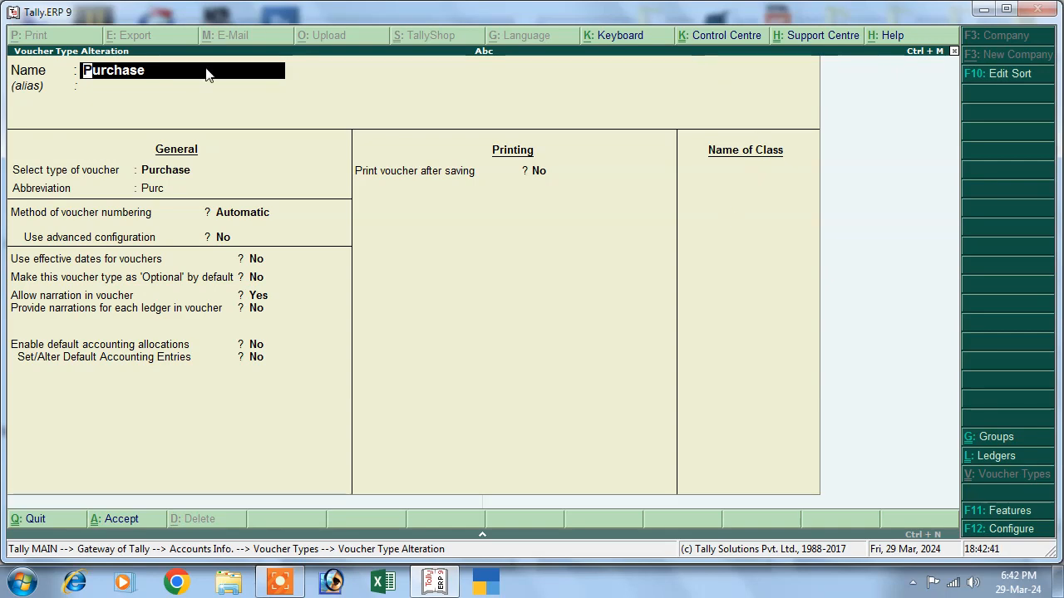
# Add a voucher class named Purchase to the Purchase voucher type
pyautogui.click(757, 166)
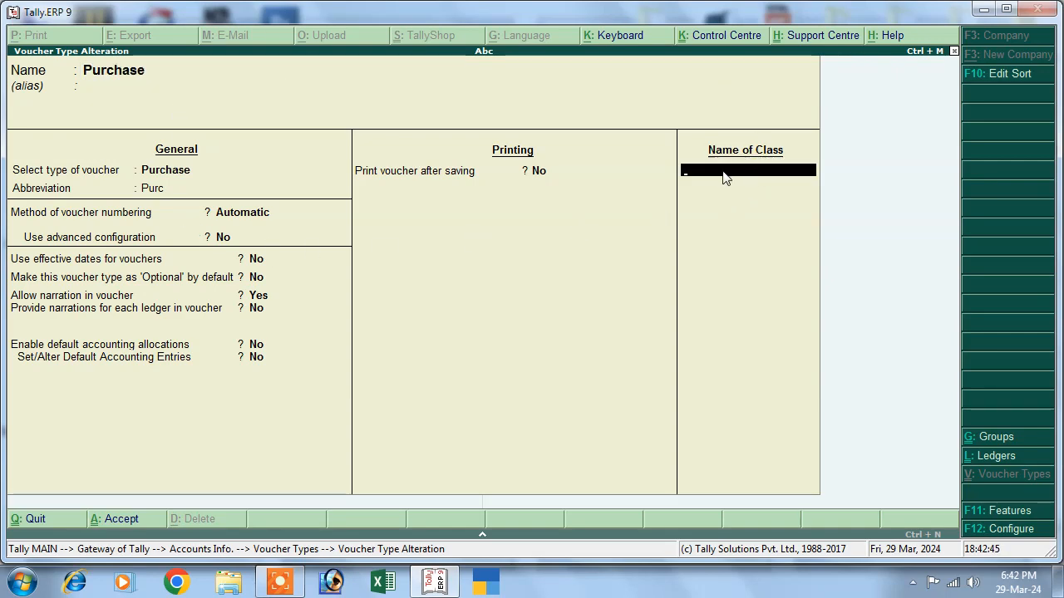
pyautogui.write('Pur')
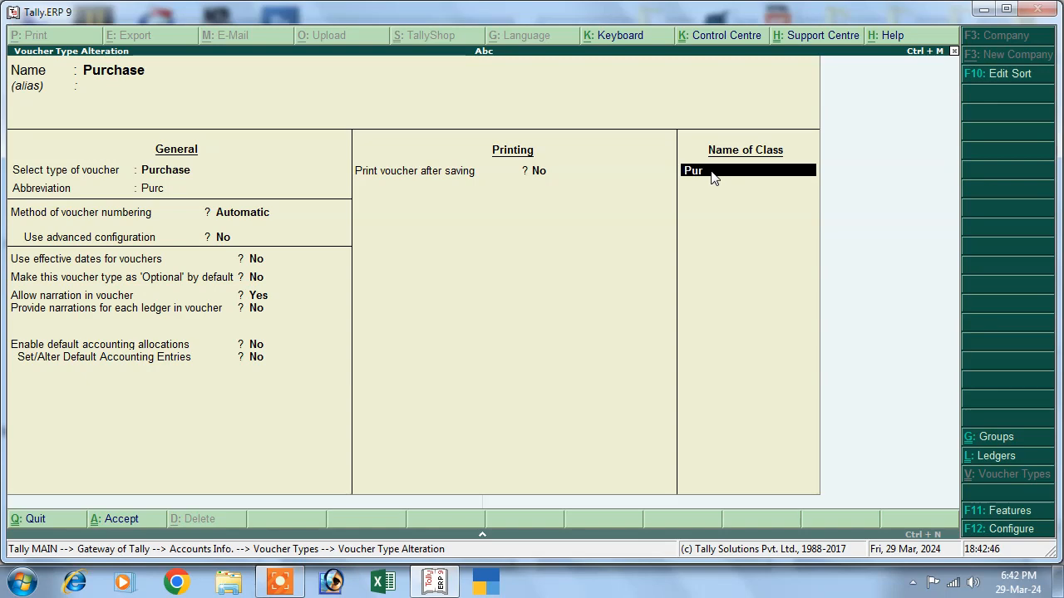
pyautogui.write('chase')
pyautogui.press('Return')
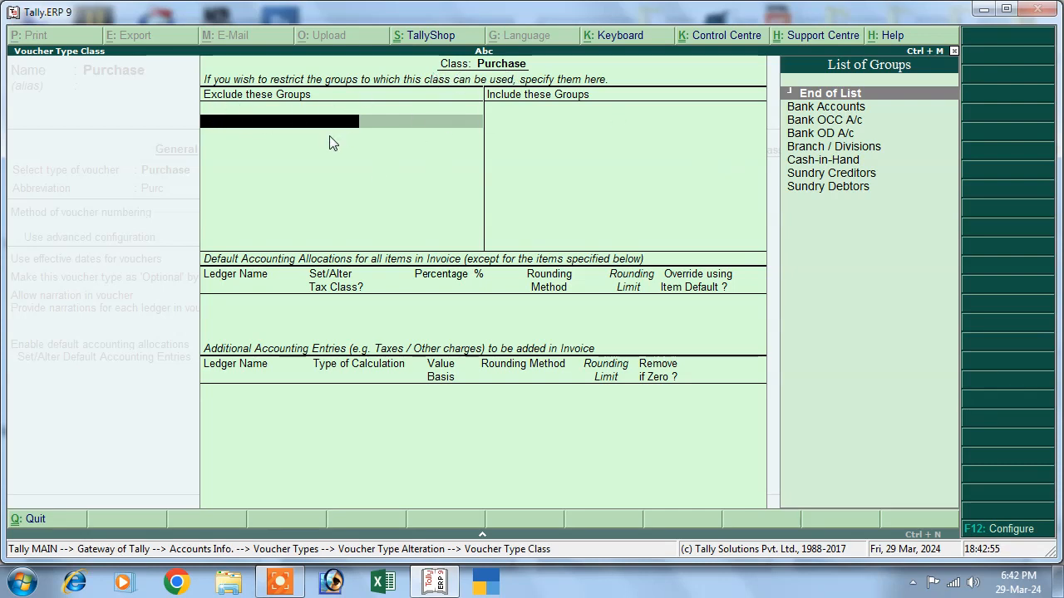
# Leave the class's group restrictions empty and allocate all invoice items to the Purchase ledger at 100% without altering the tax class
pyautogui.press('Return')
pyautogui.press('Return')
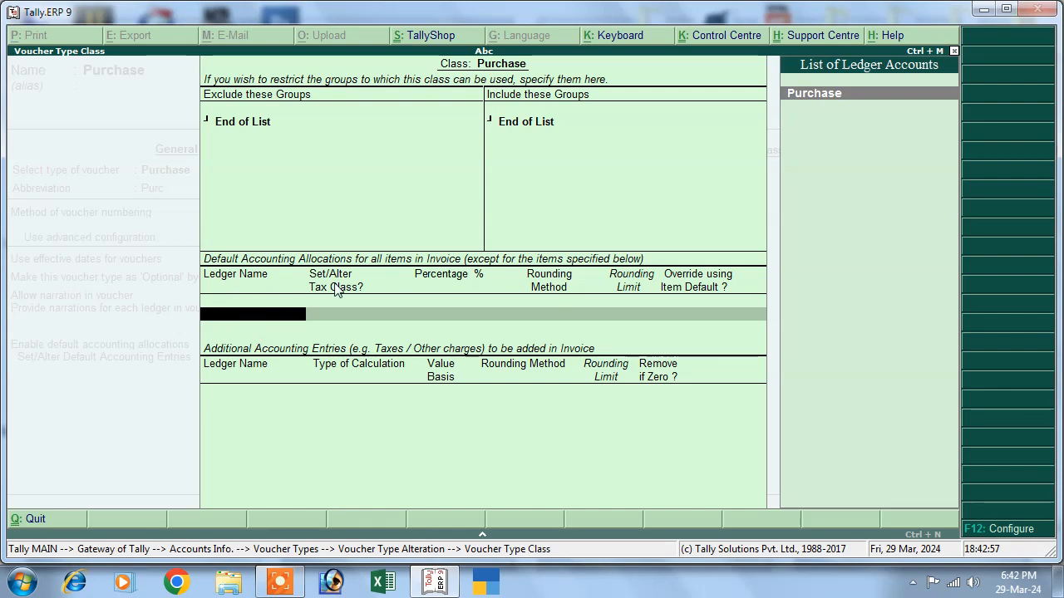
pyautogui.press('Return')
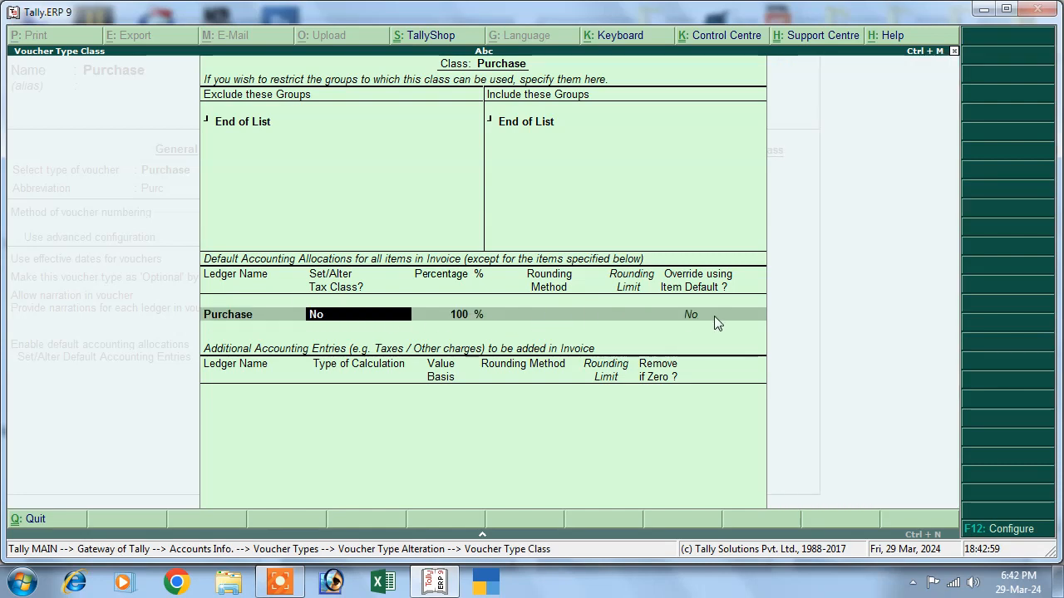
pyautogui.press('Return')
pyautogui.press('Return')
# Add the Igst@12% ledger to the Purchase class's additional accounting entries, removed if zero
pyautogui.write('C')
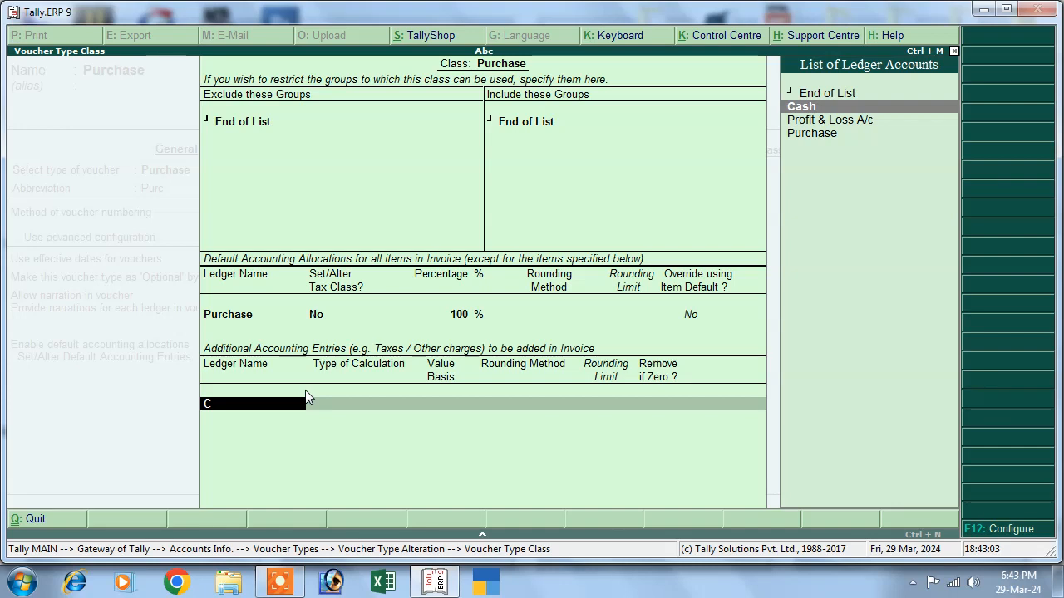
pyautogui.press('BackSpace')
pyautogui.write('I')
pyautogui.press('Return')
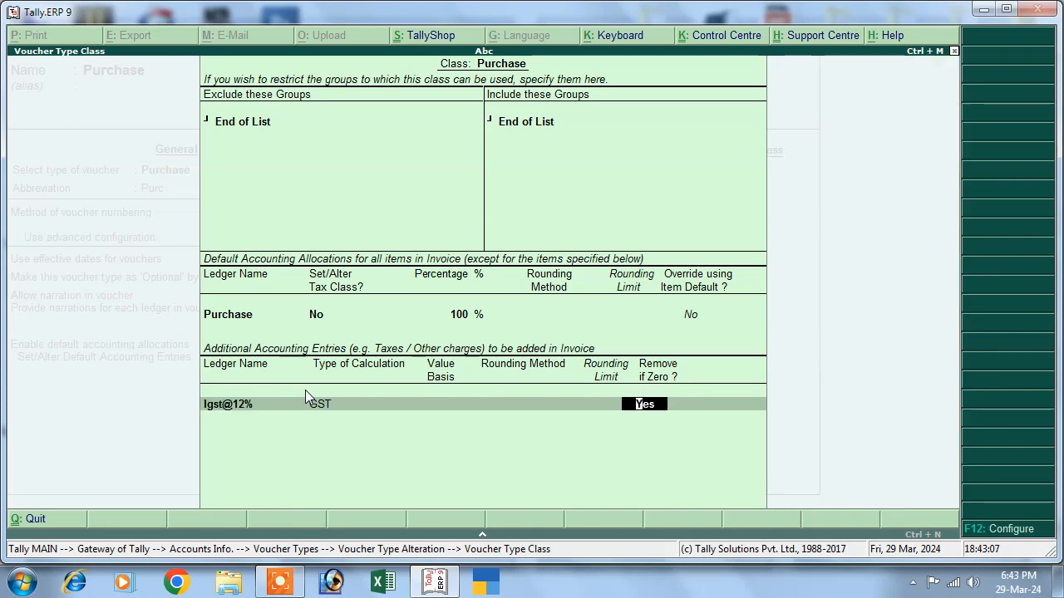
pyautogui.press('Return')
# Add the Round Off ledger to the Purchase class, calculated As Total Amount Rounding with Normal Rounding
pyautogui.write('R')
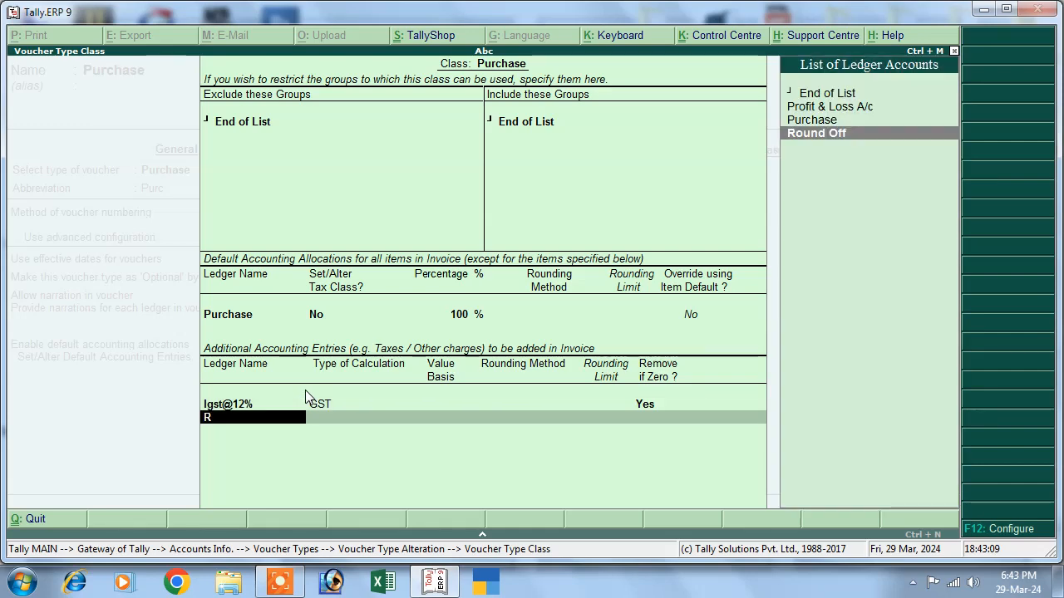
pyautogui.press('Return')
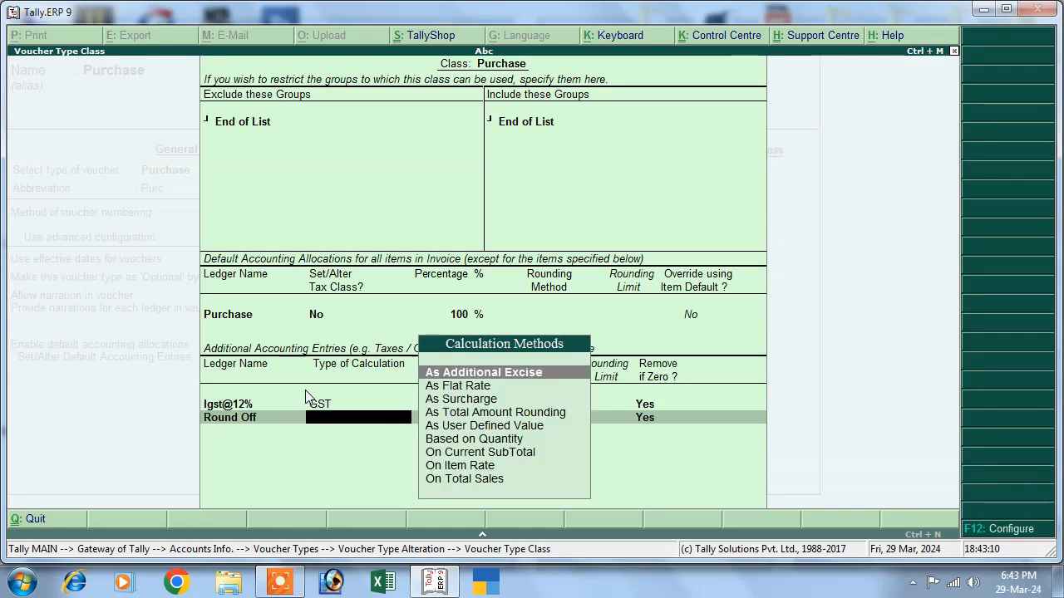
pyautogui.click(441, 413)
pyautogui.press('Return')
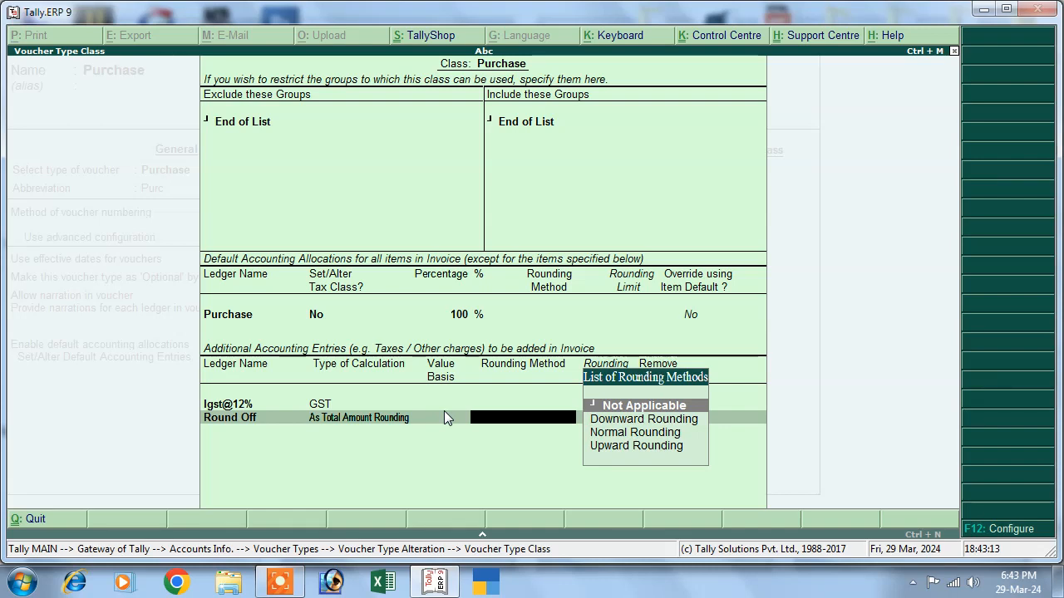
pyautogui.press('Down')
pyautogui.press('Down')
pyautogui.press('Return')
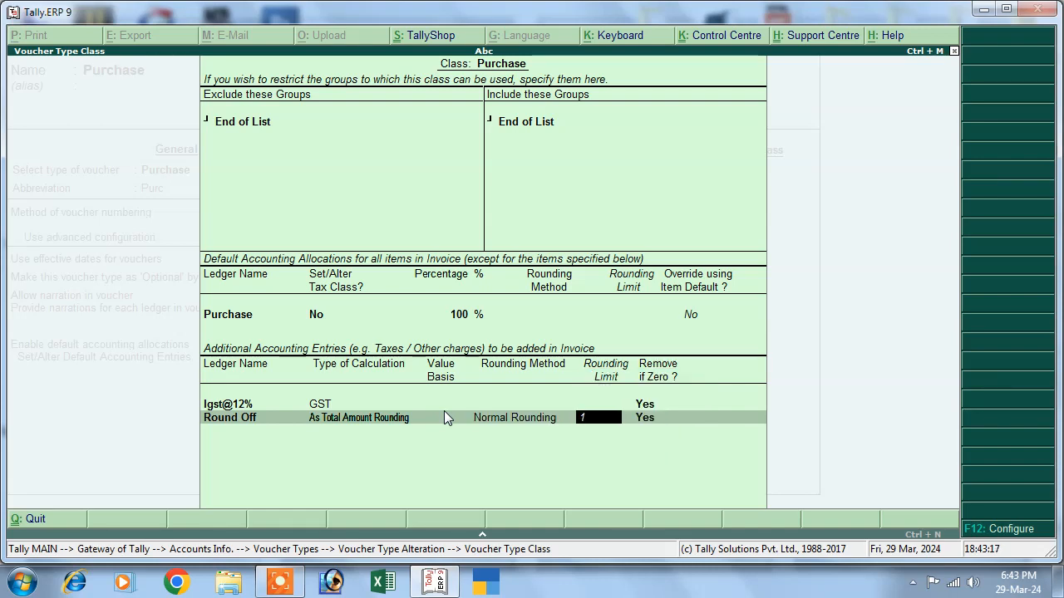
# Keep Round Off's rounding limit at 1 and removal if zero, and save the Purchase class and voucher type
pyautogui.press('Return')
pyautogui.press('Return')
pyautogui.press('Return')
pyautogui.press('Return')
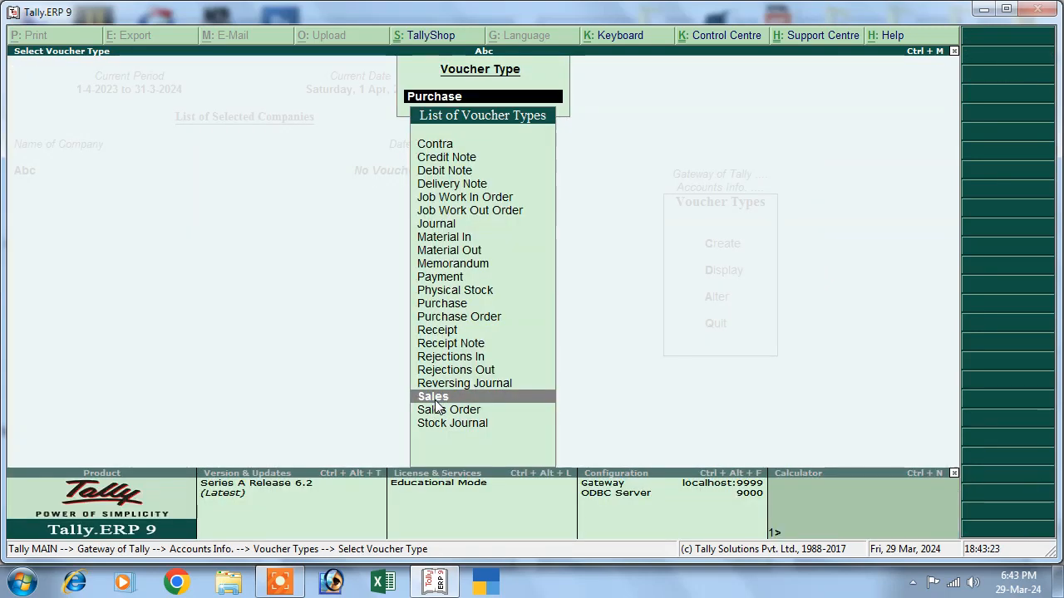
# Open the Sales voucher type for alteration and add a class named Sales without any group restrictions
pyautogui.click(434, 400)
pyautogui.click(721, 171)
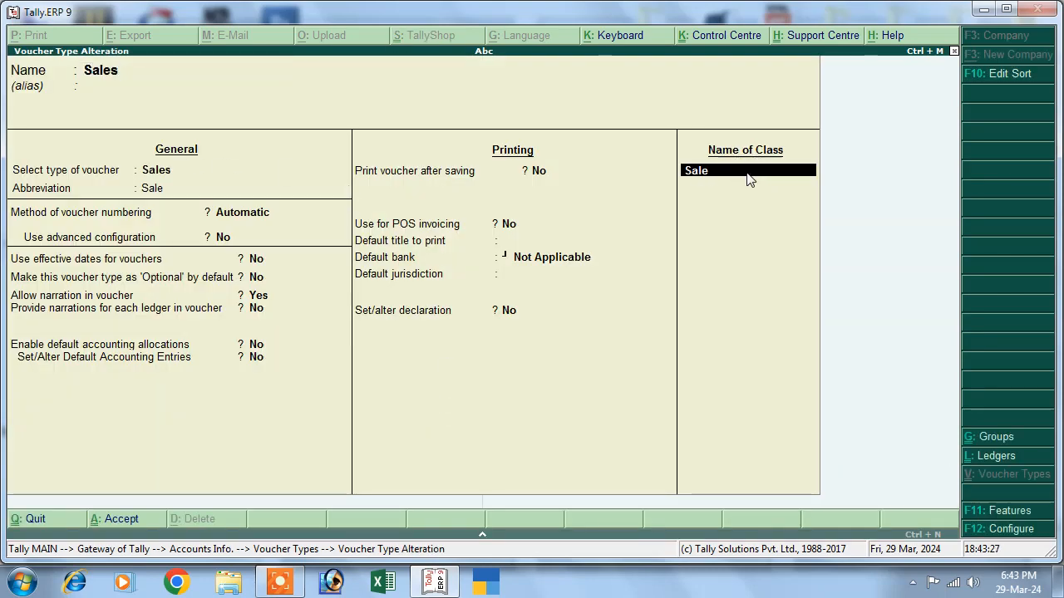
pyautogui.press('Return')
pyautogui.press('Return')
pyautogui.press('Return')
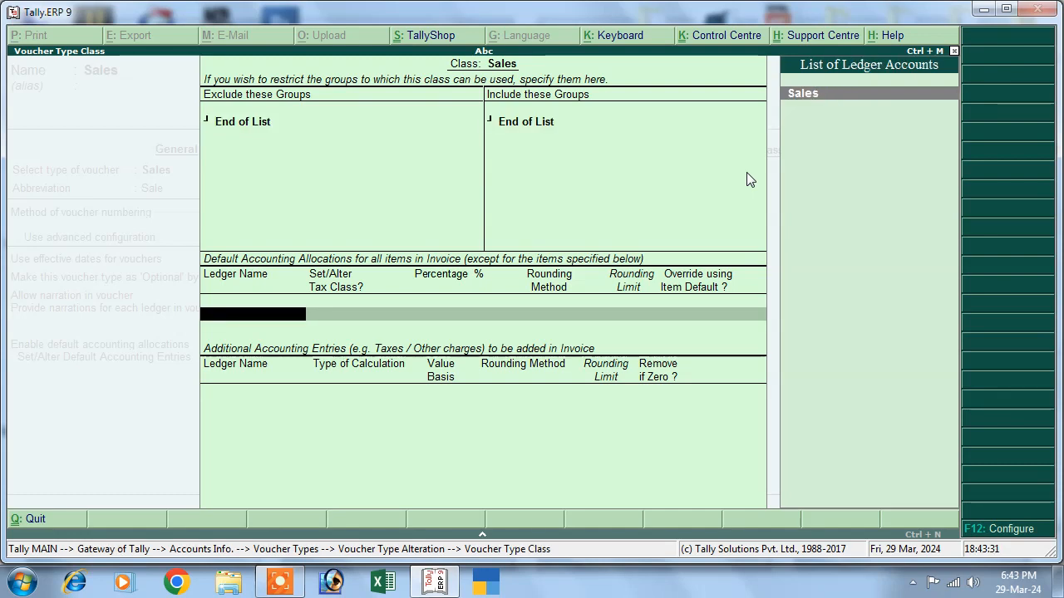
# Allocate all invoice items in the Sales class to the Sales ledger at 100% without altering the tax class
pyautogui.press('Return')
pyautogui.press('Return')
pyautogui.press('Return')
pyautogui.press('Return')
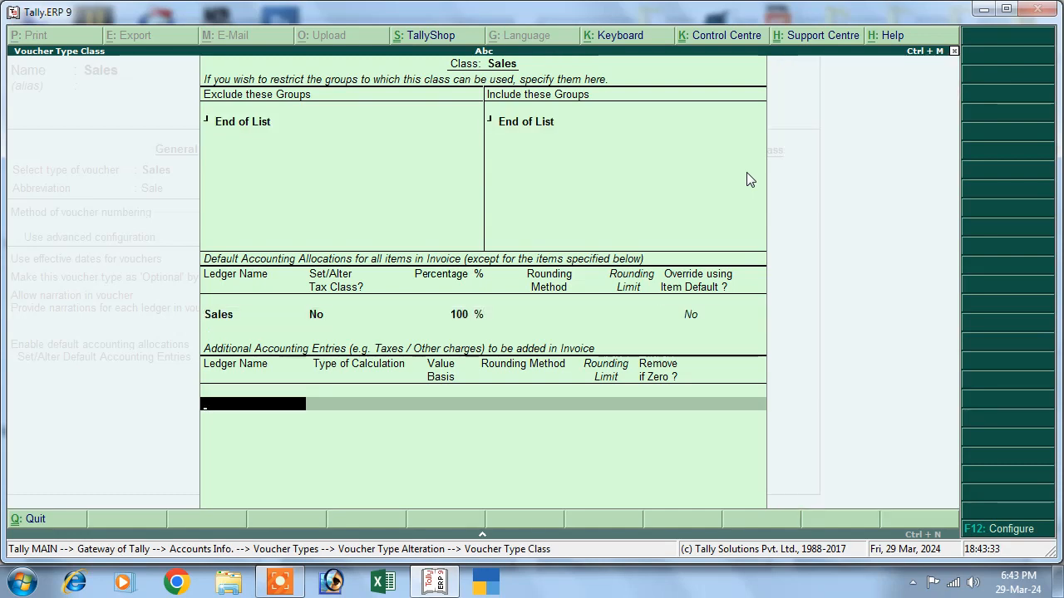
# Add the Igst@12% ledger to the Sales class's additional accounting entries, removed if zero
pyautogui.write('I')
pyautogui.press('Return')
pyautogui.press('Return')
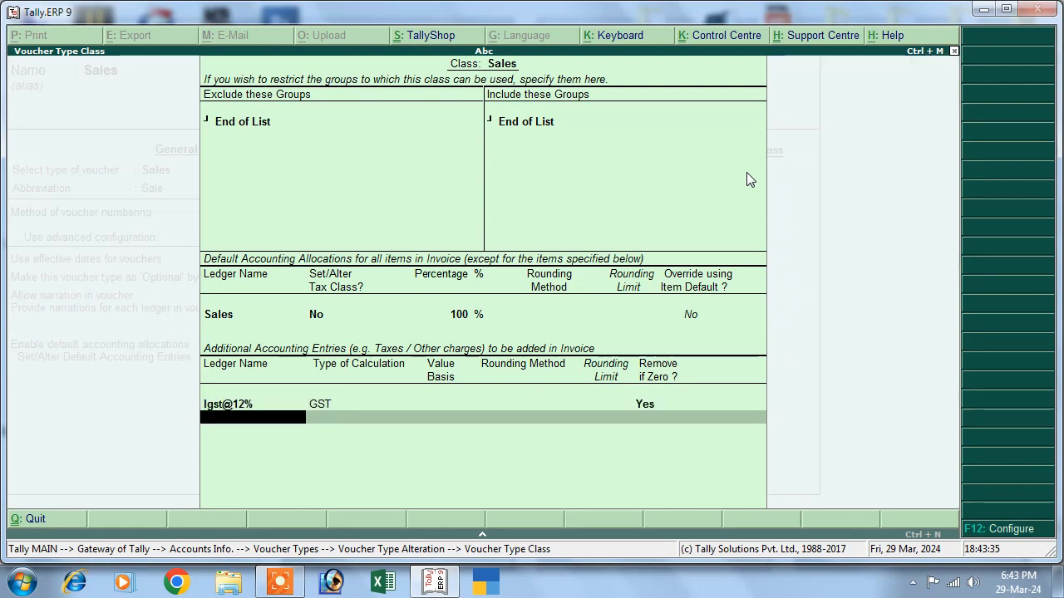
# Add the Round Off ledger to the Sales class, calculated As Total Amount Rounding with Normal Rounding
pyautogui.write('R')
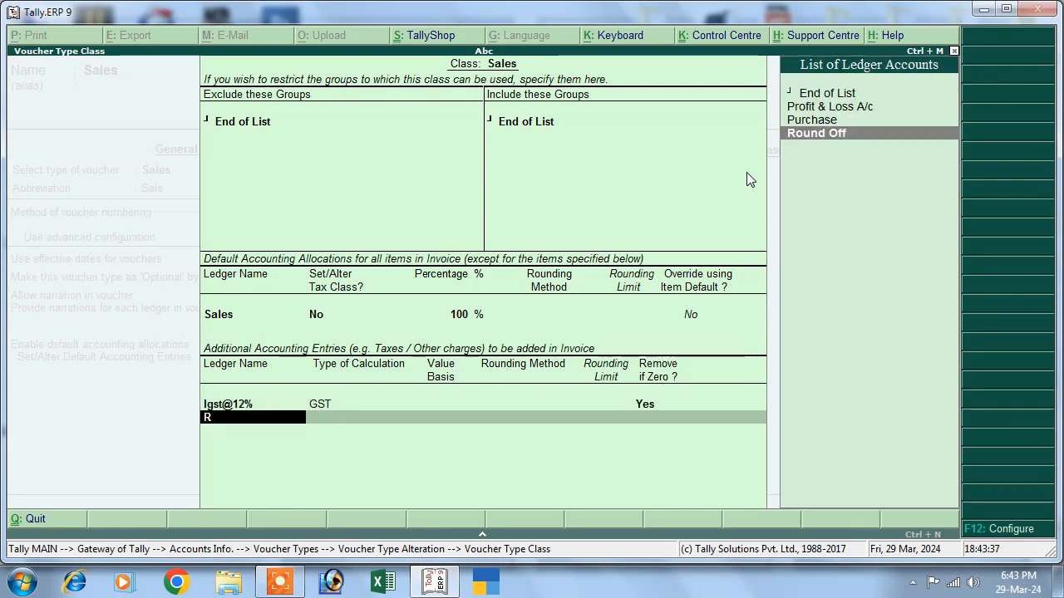
pyautogui.press('Return')
pyautogui.press('Down')
pyautogui.press('Down')
pyautogui.press('Down')
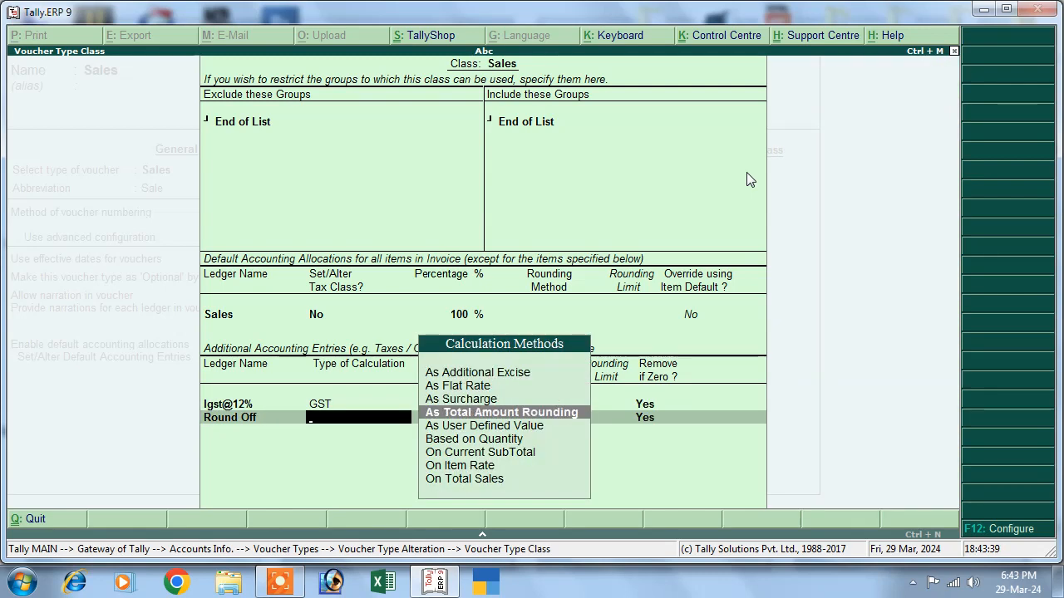
pyautogui.press('Return')
pyautogui.press('Down')
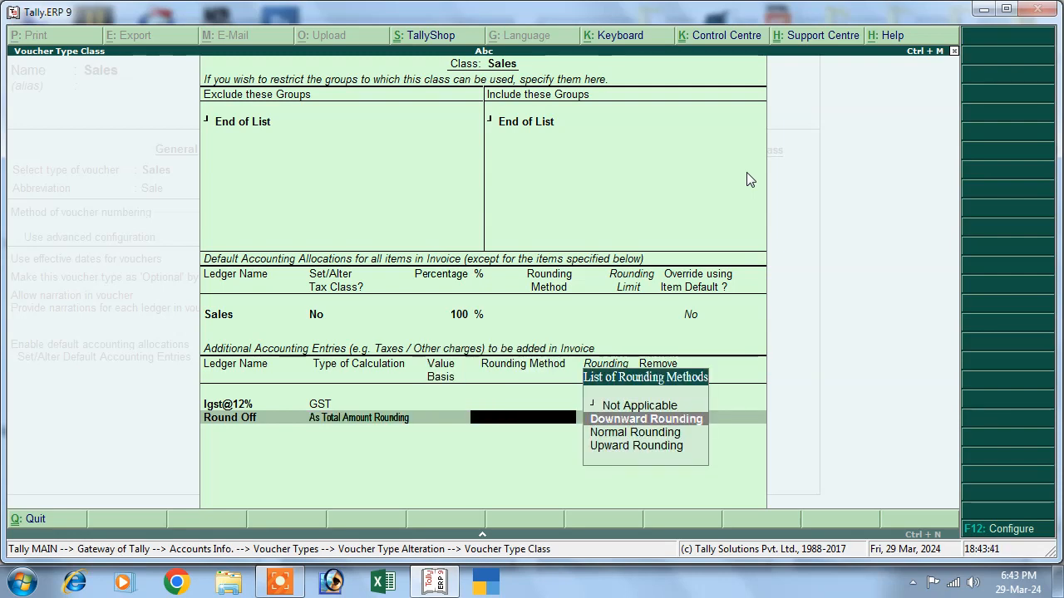
pyautogui.press('Down')
pyautogui.press('Return')
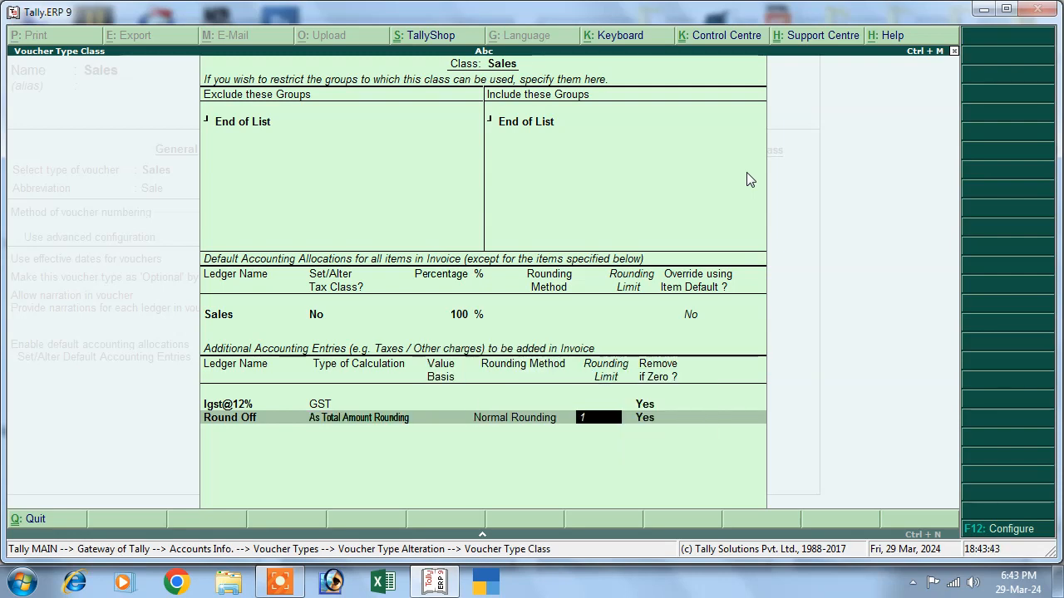
# Accept Round Off's rounding limit of 1, save the Sales class and voucher type, and return to the Gateway of Tally
pyautogui.press('Return')
pyautogui.press('Return')
pyautogui.press('Return')
pyautogui.press('Return')
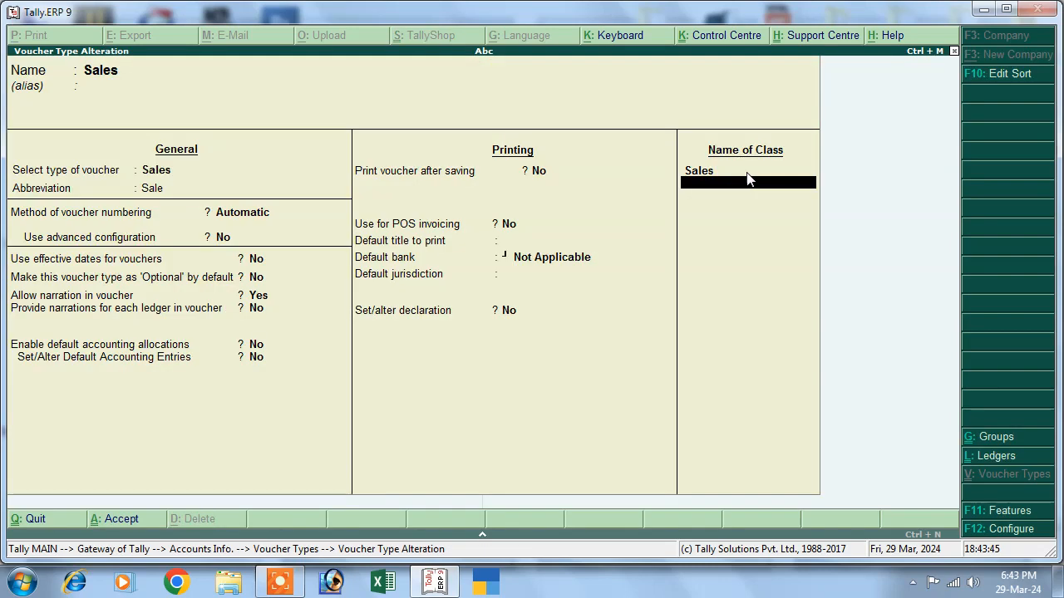
pyautogui.press('Return')
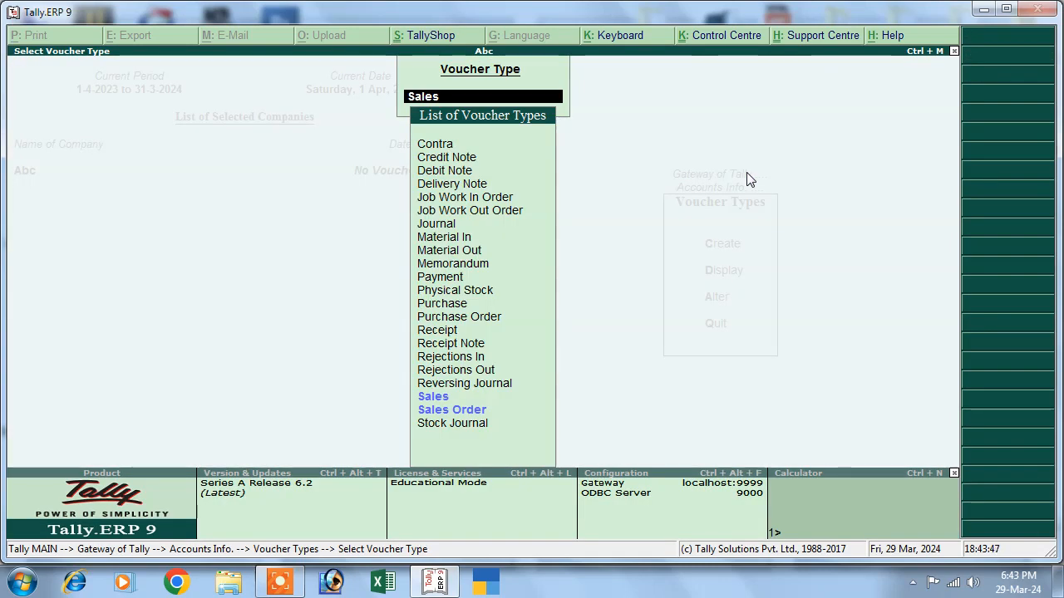
pyautogui.press('Escape')
pyautogui.press('Escape')
pyautogui.press('Escape')
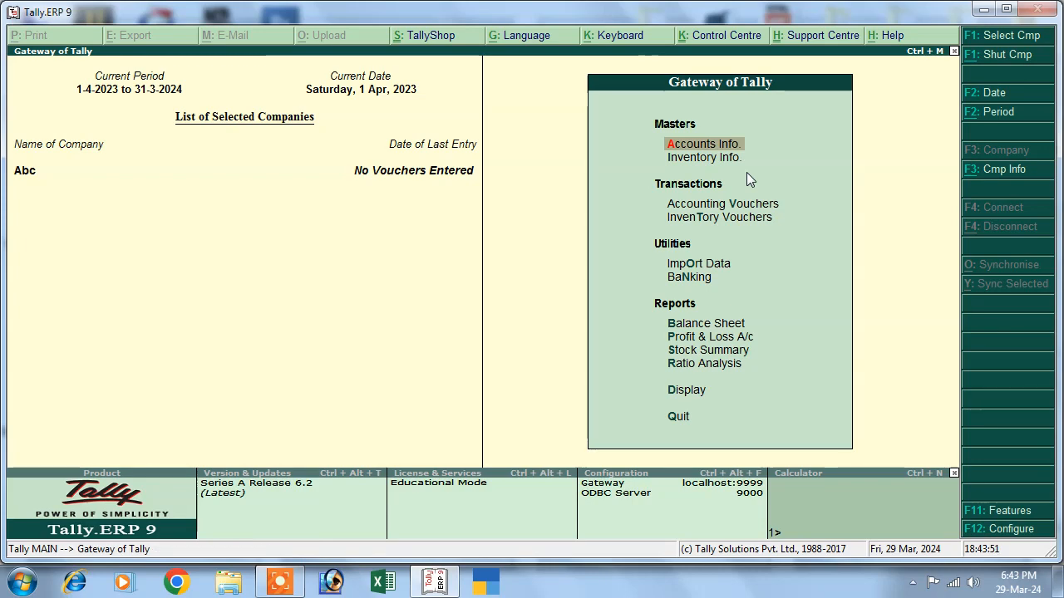
# Start a new Purchase accounting voucher using the Purchase voucher class
pyautogui.click(688, 207)
pyautogui.click(688, 208)
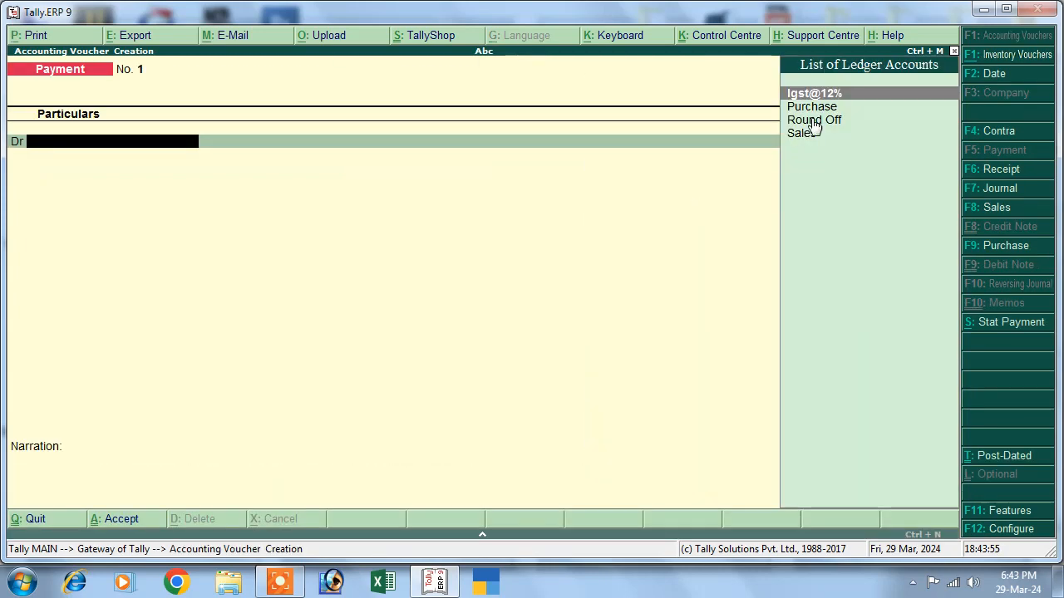
pyautogui.click(973, 249)
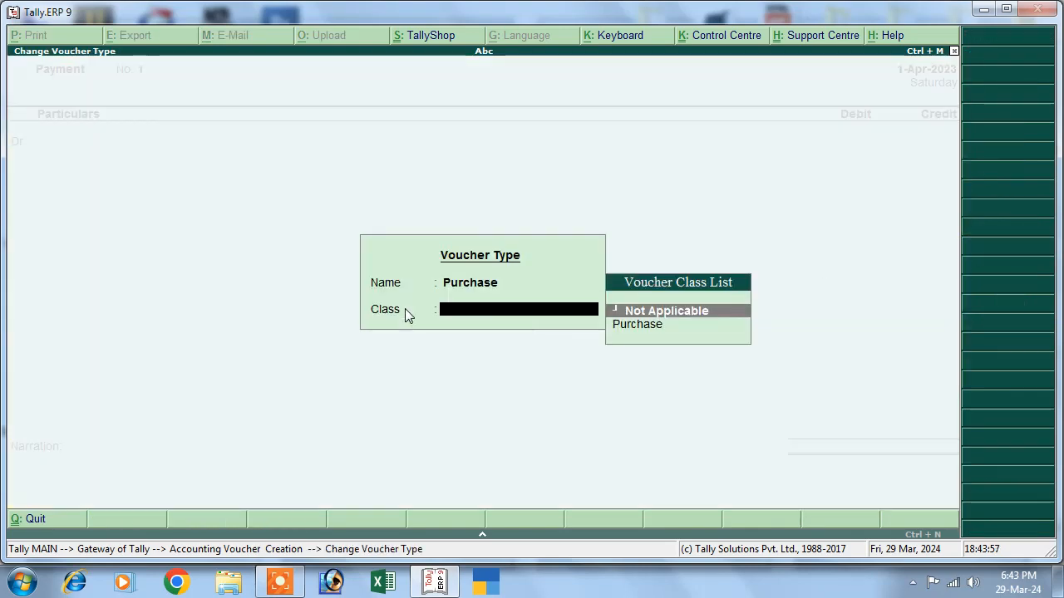
pyautogui.click(629, 333)
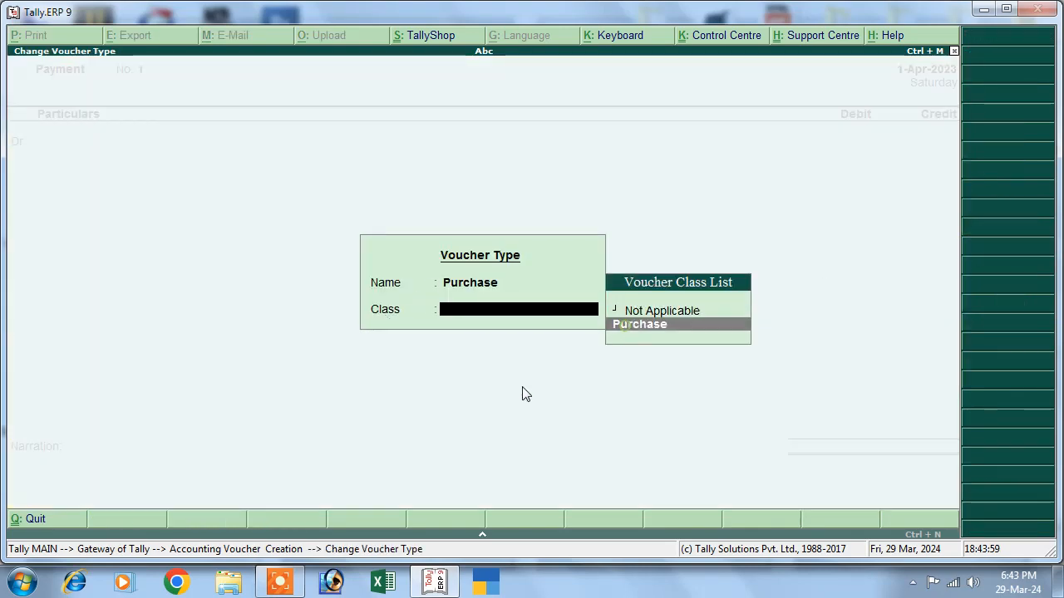
pyautogui.press('Return')
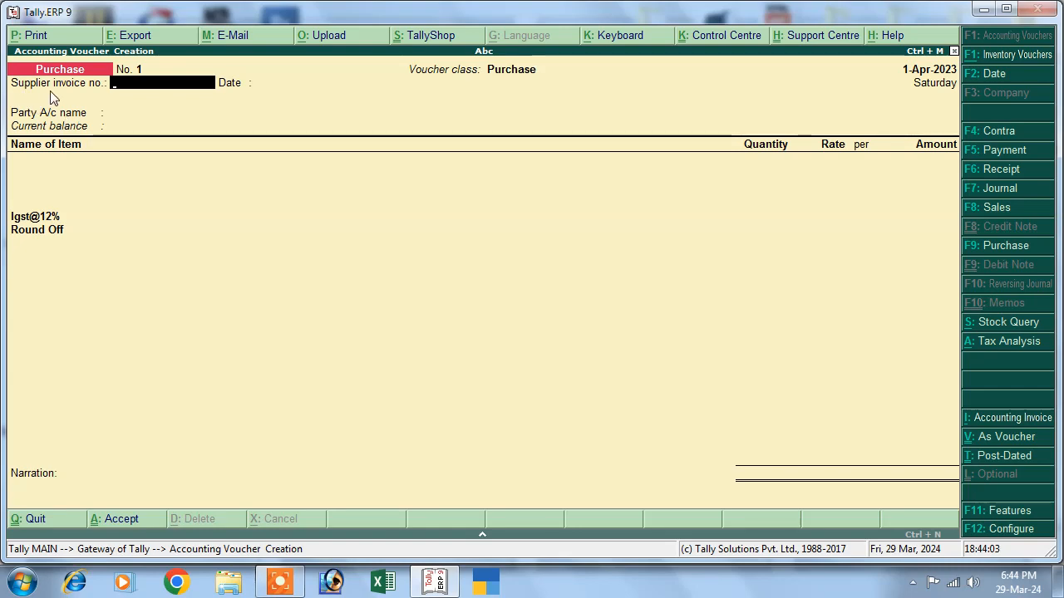
# Set the supplier invoice number to 022 and keep its date as 1-Apr-2023
pyautogui.write('022')
pyautogui.press('Return')
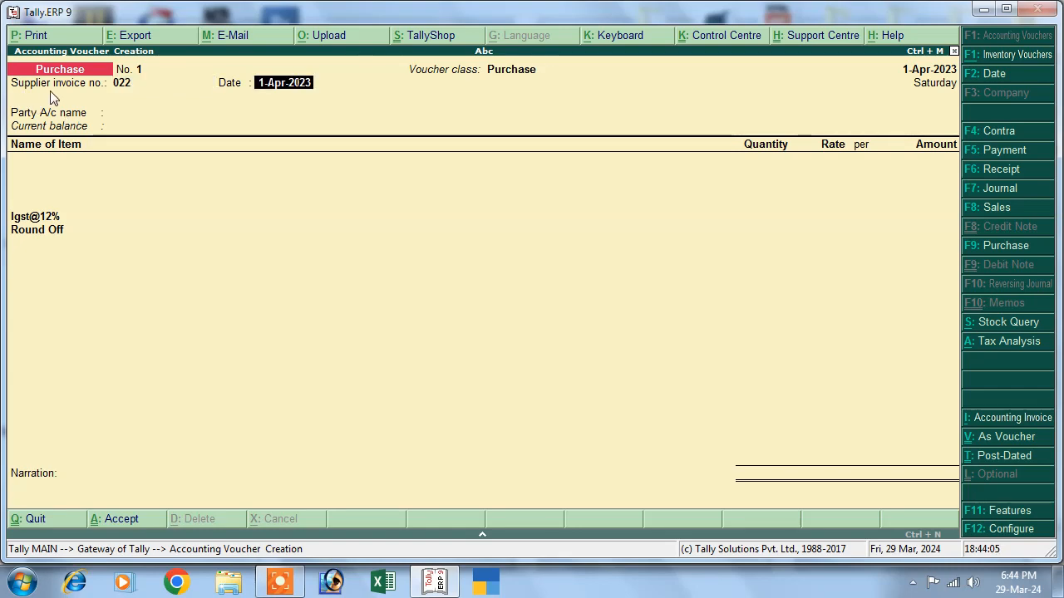
pyautogui.press('Return')
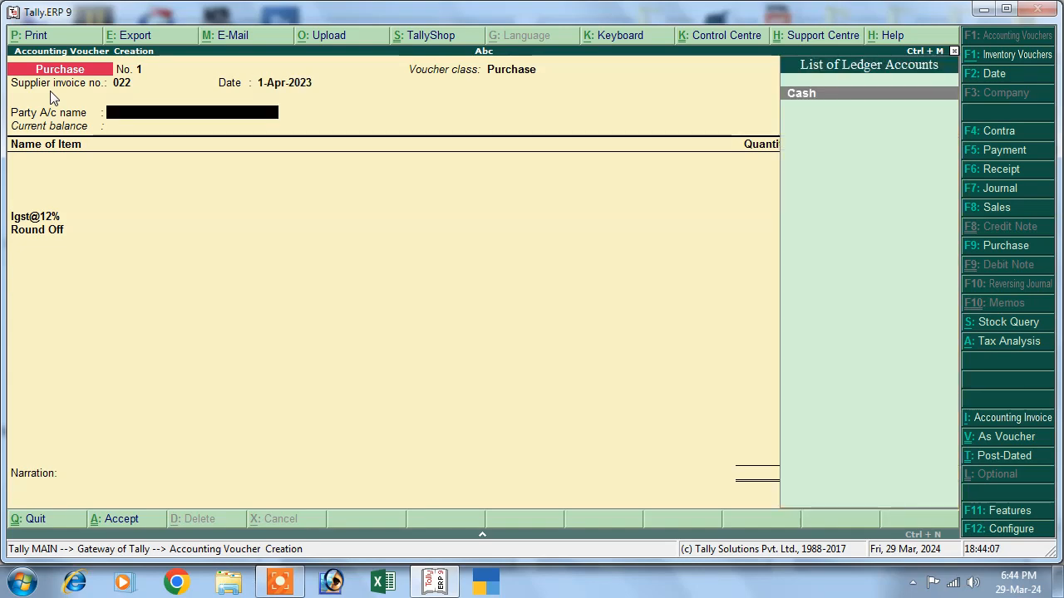
# Choose Cash as the party account and accept the party and supplier details unchanged
pyautogui.press('Return')
pyautogui.press('Return')
pyautogui.press('Return')
pyautogui.press('Return')
pyautogui.press('Return')
pyautogui.press('Return')
pyautogui.press('Return')
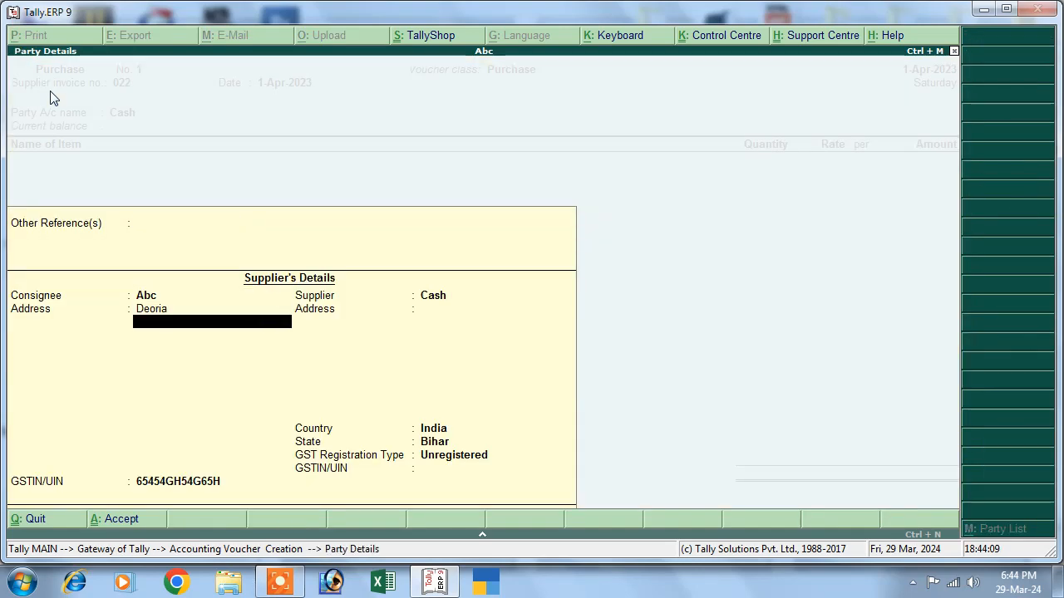
pyautogui.press('Return')
pyautogui.press('Return')
pyautogui.press('Return')
pyautogui.press('Return')
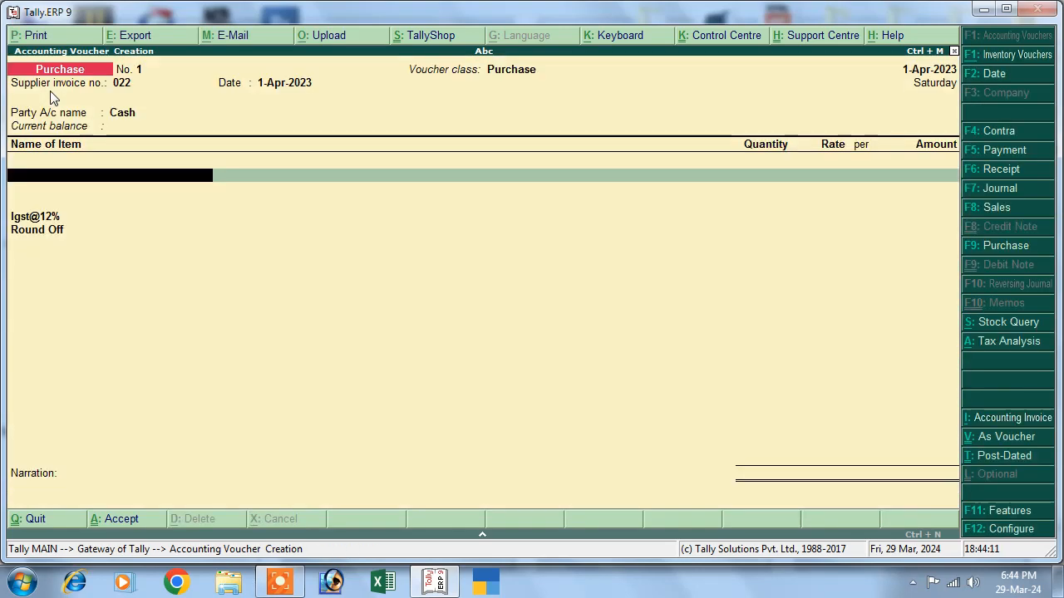
# Add the Mouse item to the purchase with a quantity of 120 pcs at a rate of 121.31 per pcs
pyautogui.press('Down')
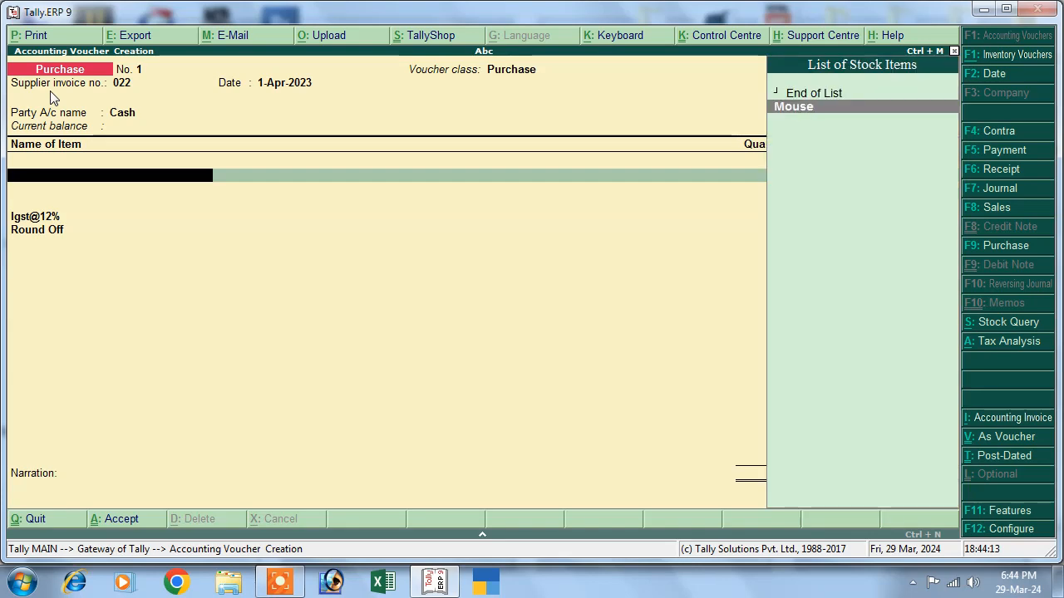
pyautogui.press('Return')
pyautogui.press('Return')
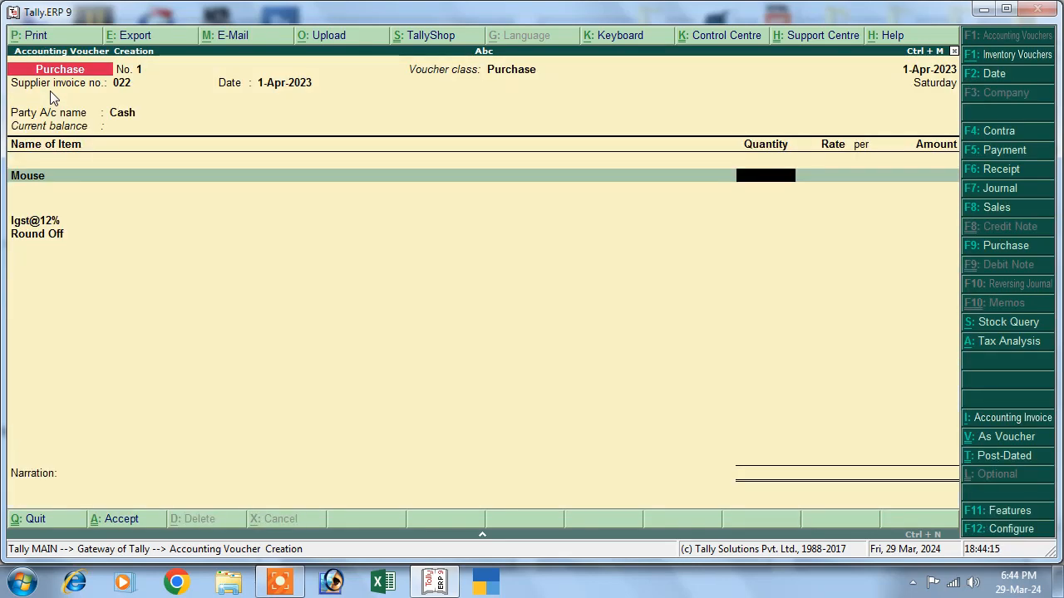
pyautogui.write('120 pcs')
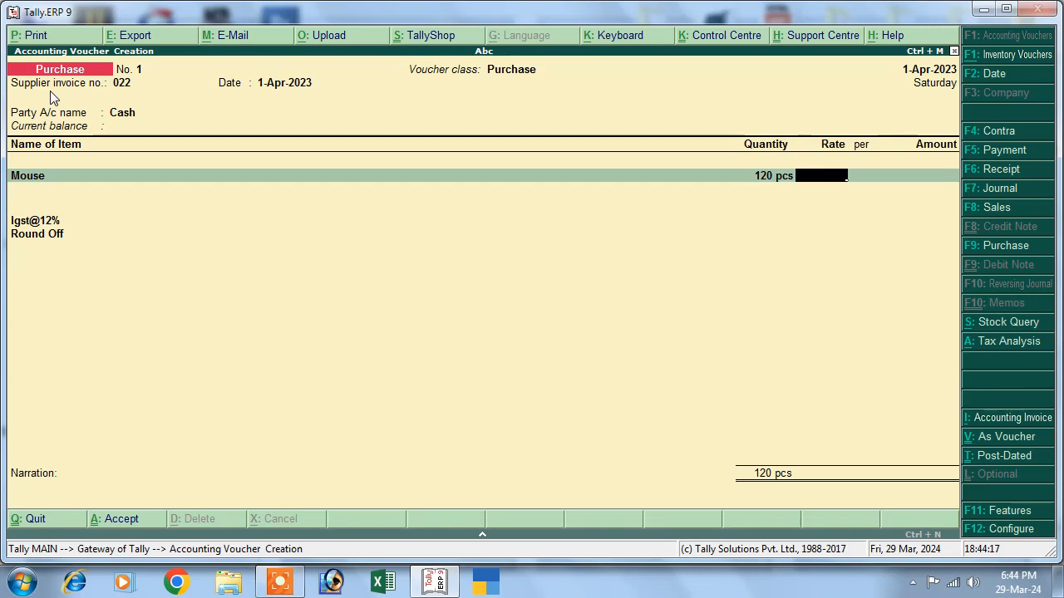
pyautogui.write('121.')
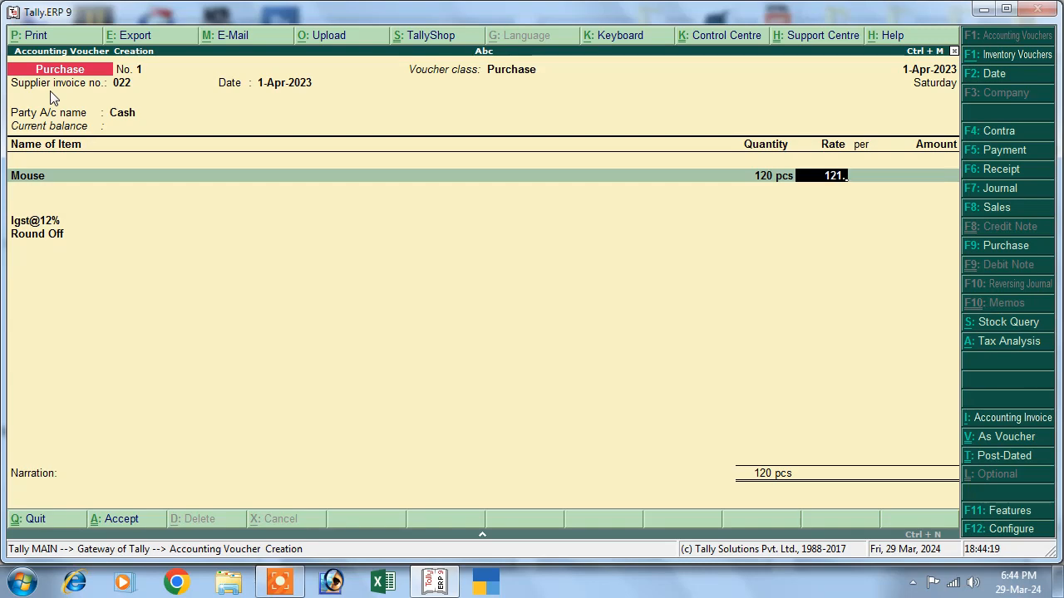
pyautogui.write('31')
pyautogui.press('Return')
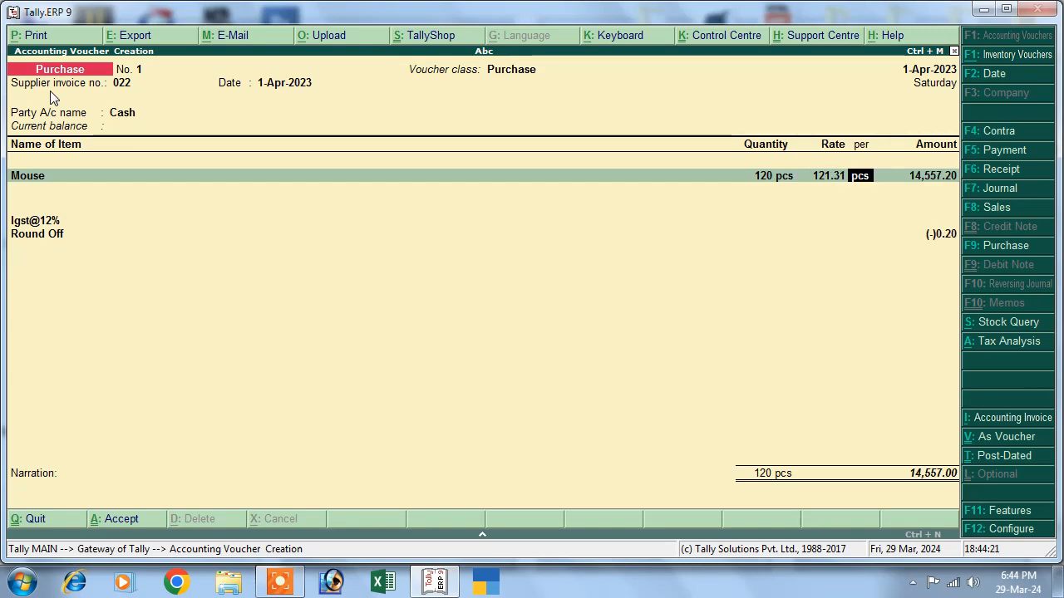
pyautogui.press('Return')
pyautogui.press('Return')
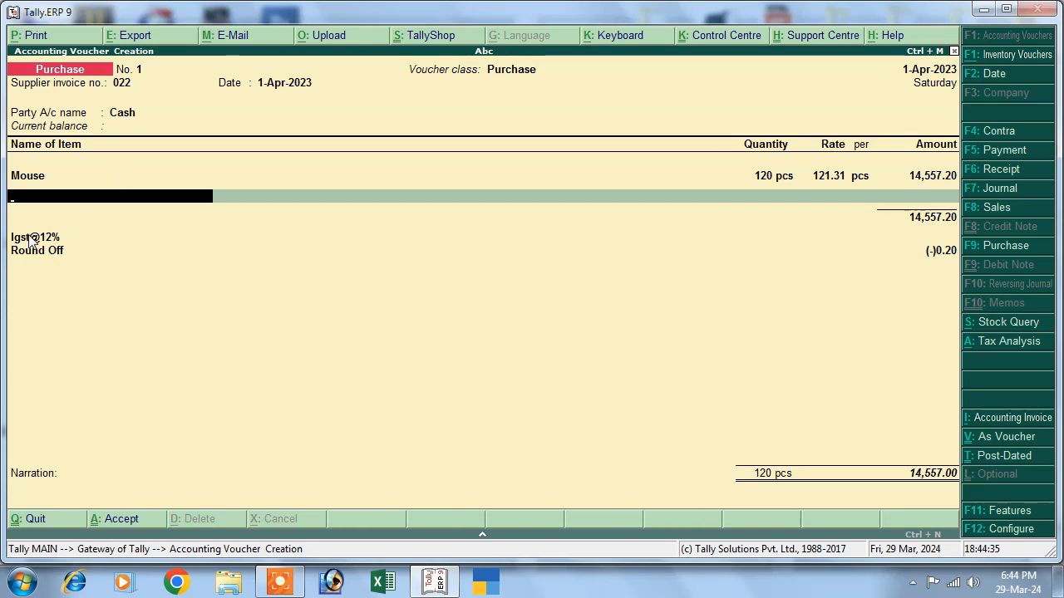
# Return to the Cash party details of the purchase voucher and set the consignee address to Up
pyautogui.press('BackSpace')
pyautogui.press('BackSpace')
pyautogui.press('BackSpace')
pyautogui.press('BackSpace')
pyautogui.press('BackSpace')
pyautogui.press('BackSpace')
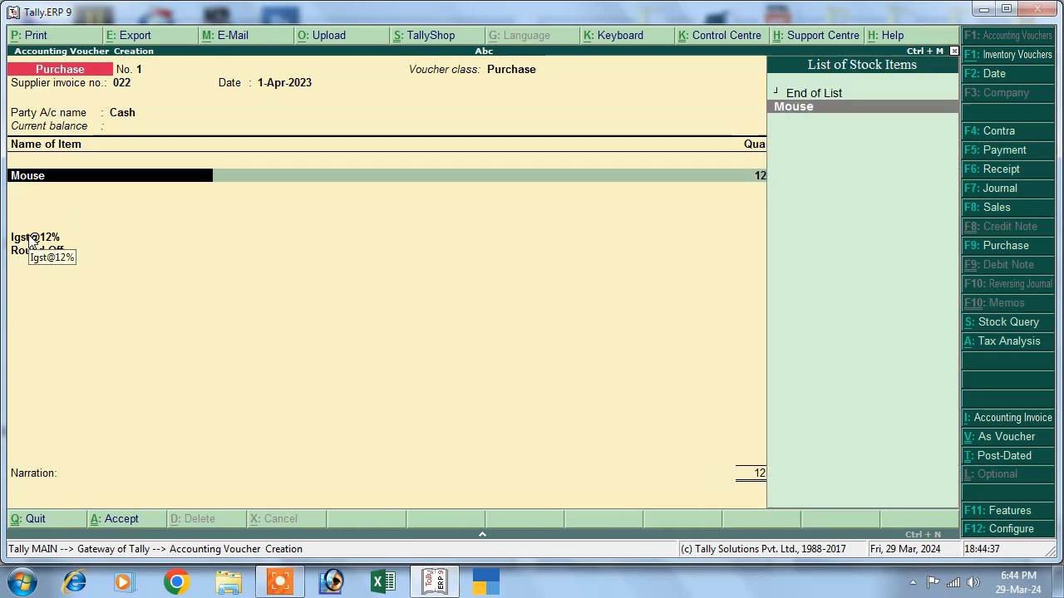
pyautogui.press('Return')
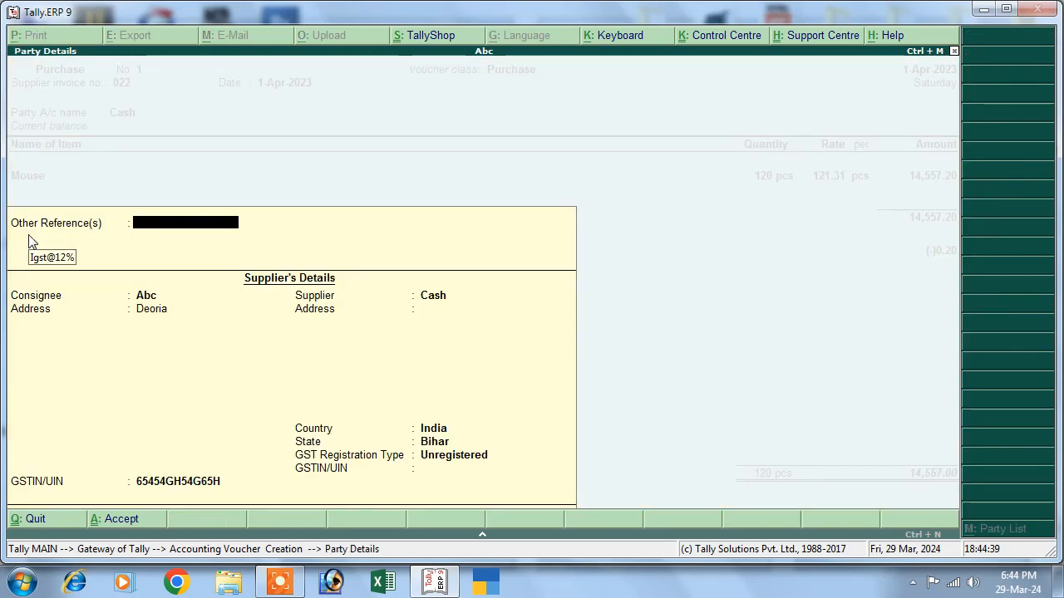
pyautogui.press('Return')
pyautogui.press('Return')
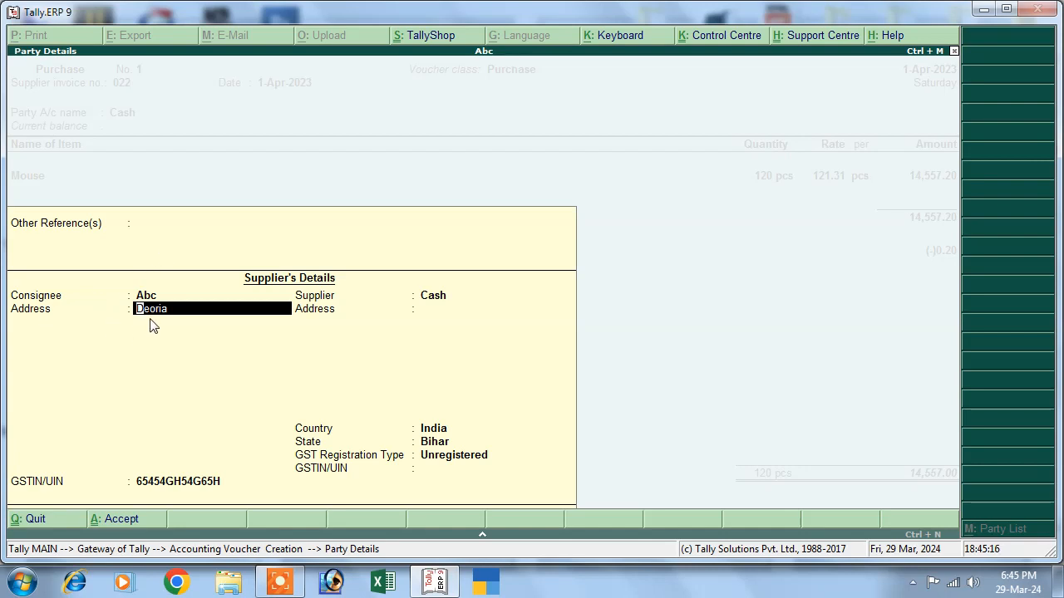
pyautogui.write('Up')
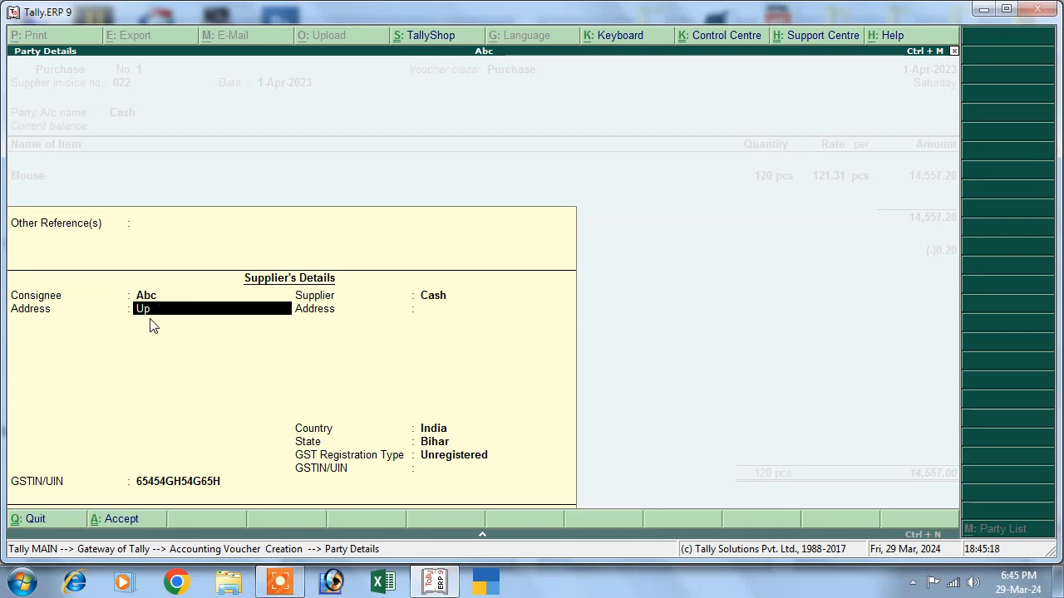
# Set the supplier's state to Uttar Pradesh and accept the party details
pyautogui.press('Return')
pyautogui.press('Return')
pyautogui.press('Return')
pyautogui.press('Return')
pyautogui.press('Return')
pyautogui.press('Return')
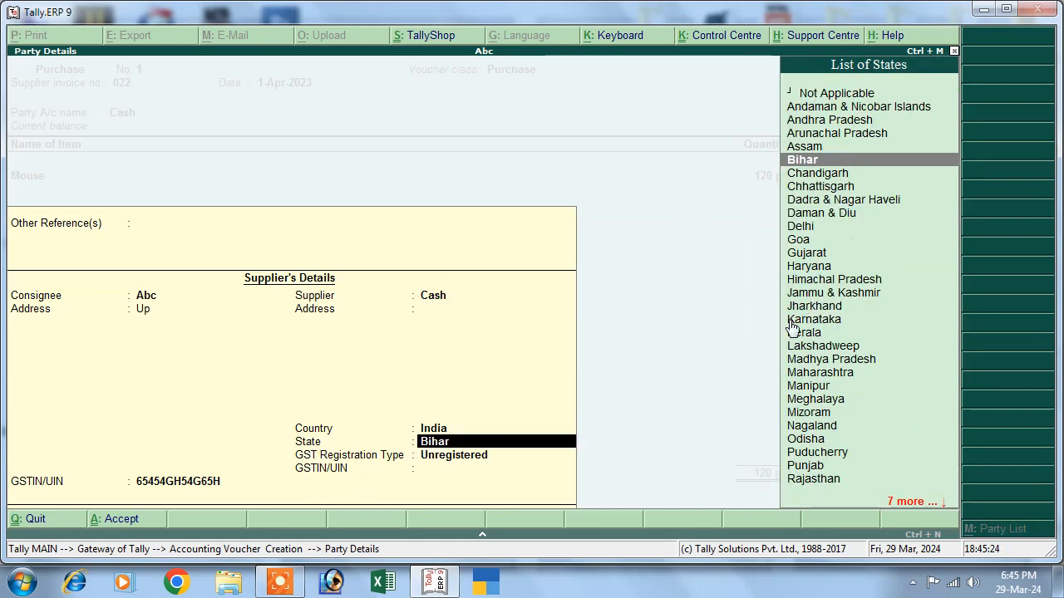
pyautogui.write('U')
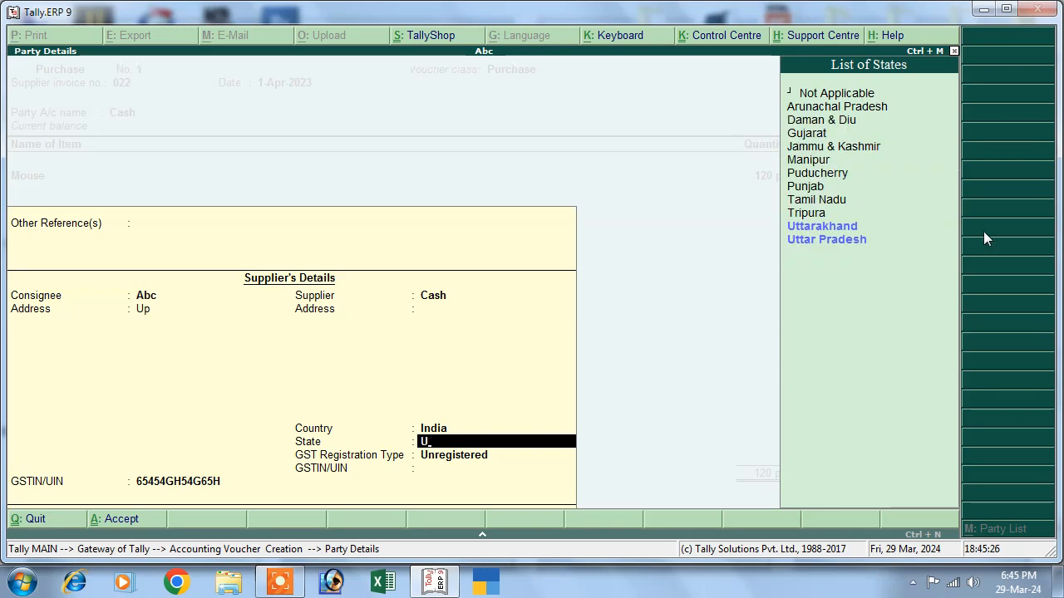
pyautogui.click(828, 240)
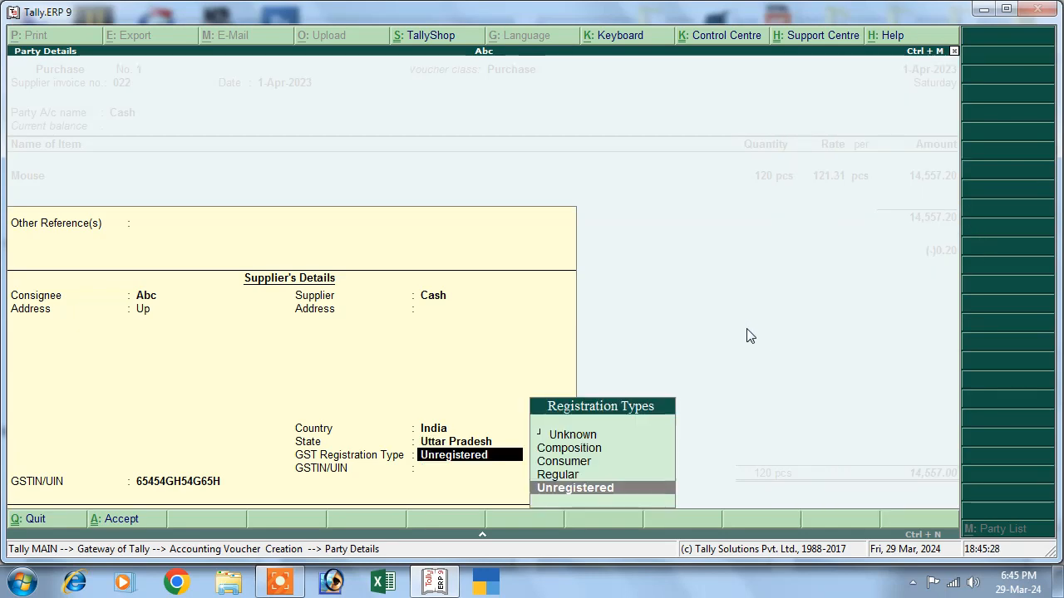
pyautogui.hotkey('ctrl', 'a')
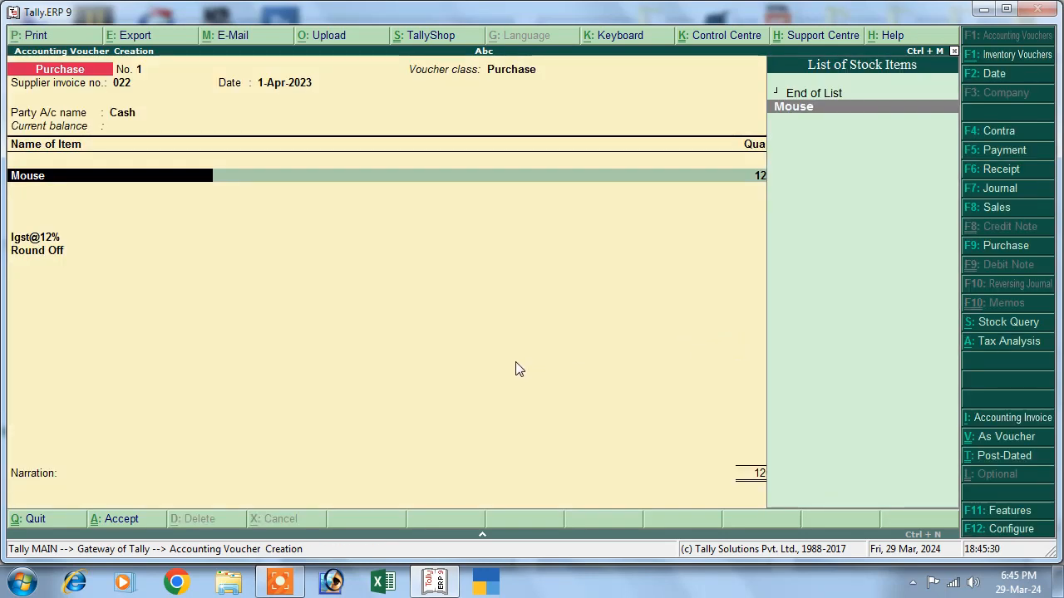
# Go through the remaining fields of the purchase voucher, decline saving it and quit the voucher entry
pyautogui.press('Return')
pyautogui.press('Return')
pyautogui.press('Return')
pyautogui.press('Return')
pyautogui.press('Return')
pyautogui.press('Return')
pyautogui.press('Return')
pyautogui.press('Return')
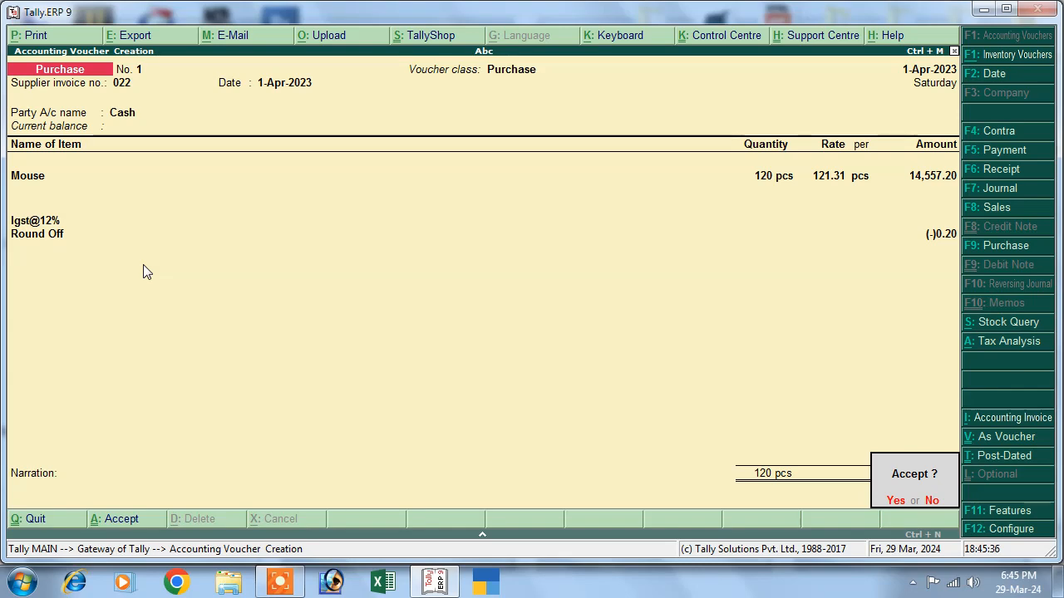
pyautogui.press('n')
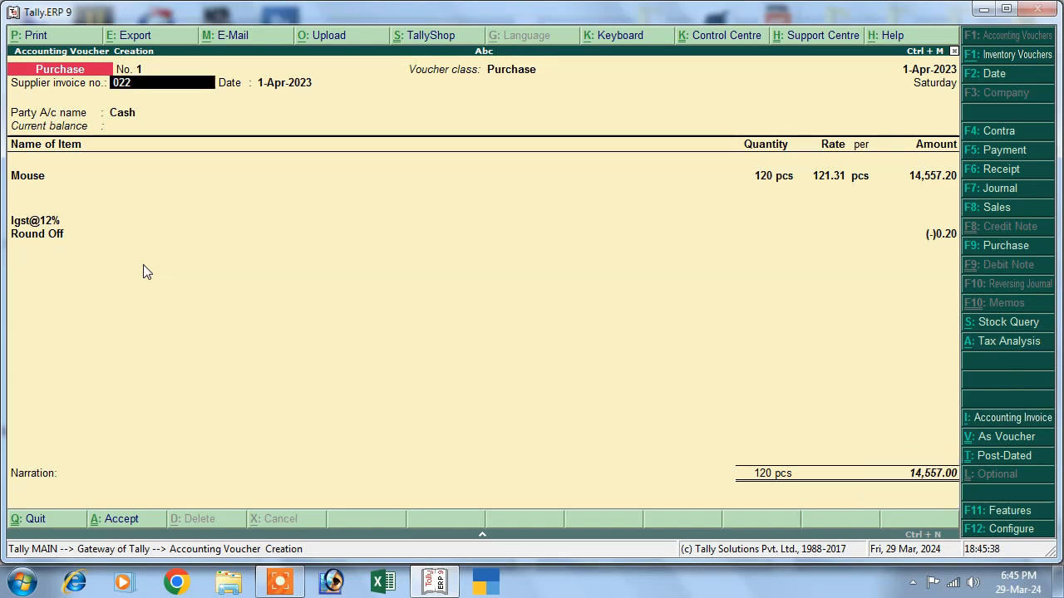
pyautogui.press('Escape')
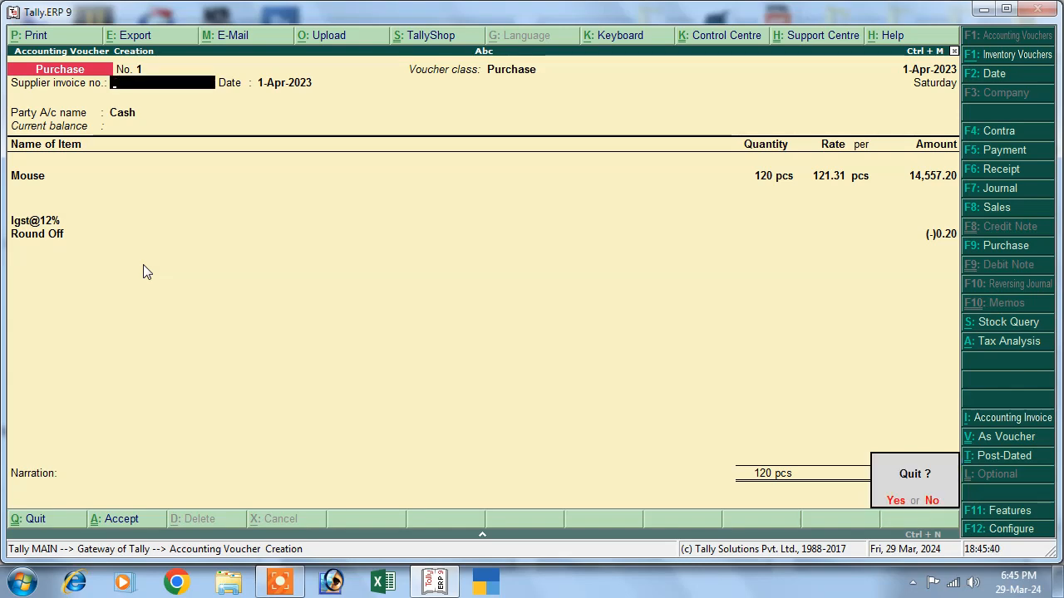
pyautogui.press('Return')
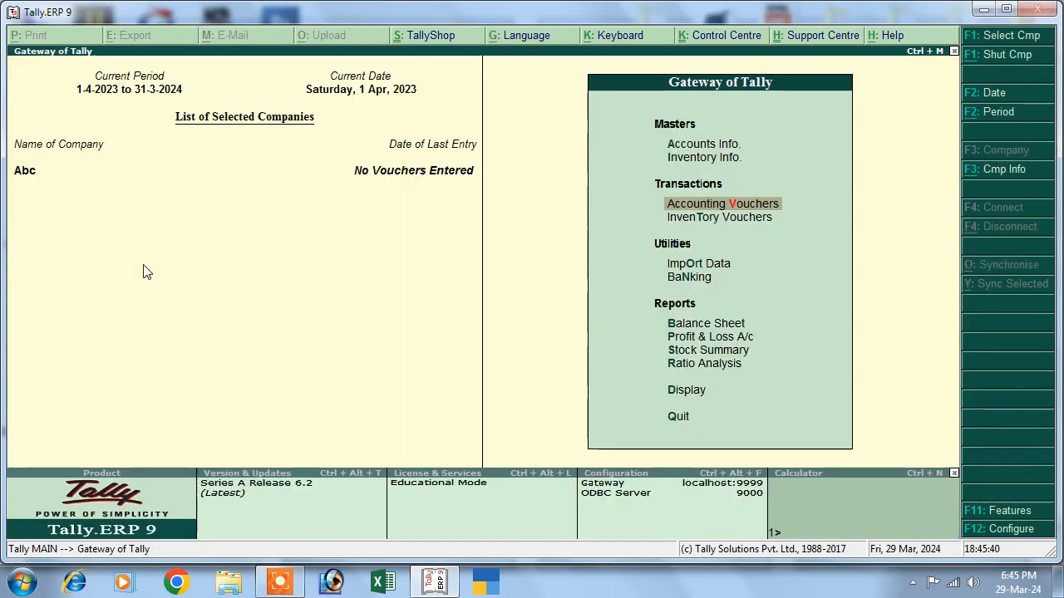
# Start a new Purchase voucher with the Purchase class and supplier invoice number 155, keeping the date 1-Apr-2023
pyautogui.click(730, 208)
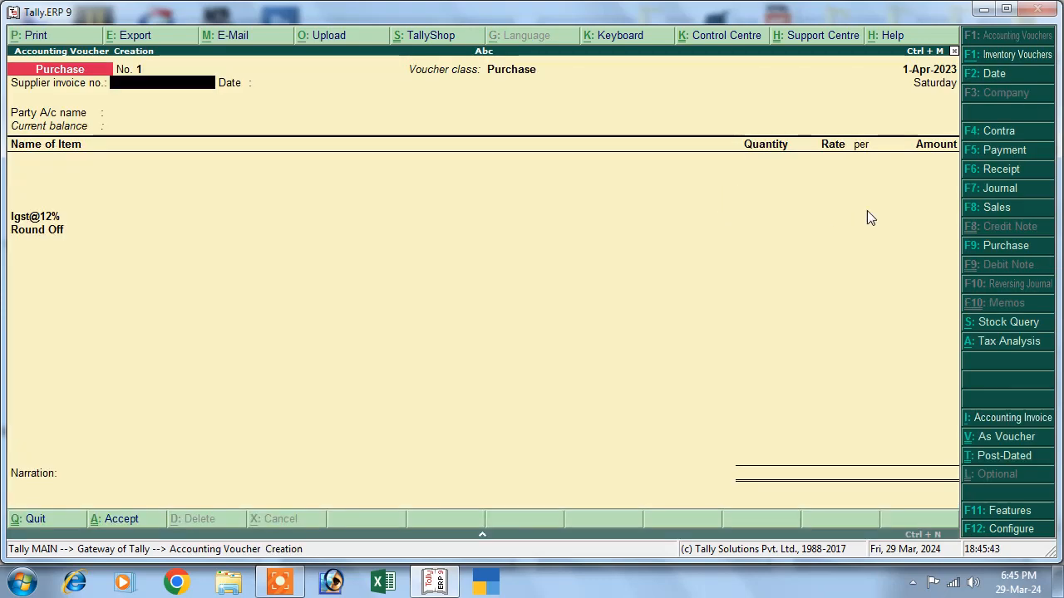
pyautogui.click(980, 246)
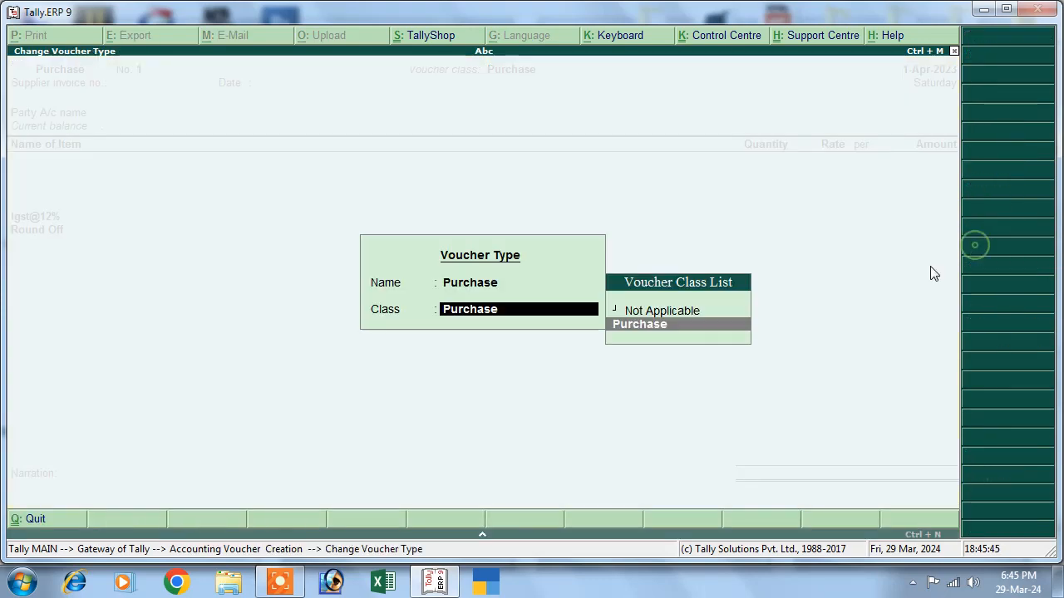
pyautogui.click(642, 331)
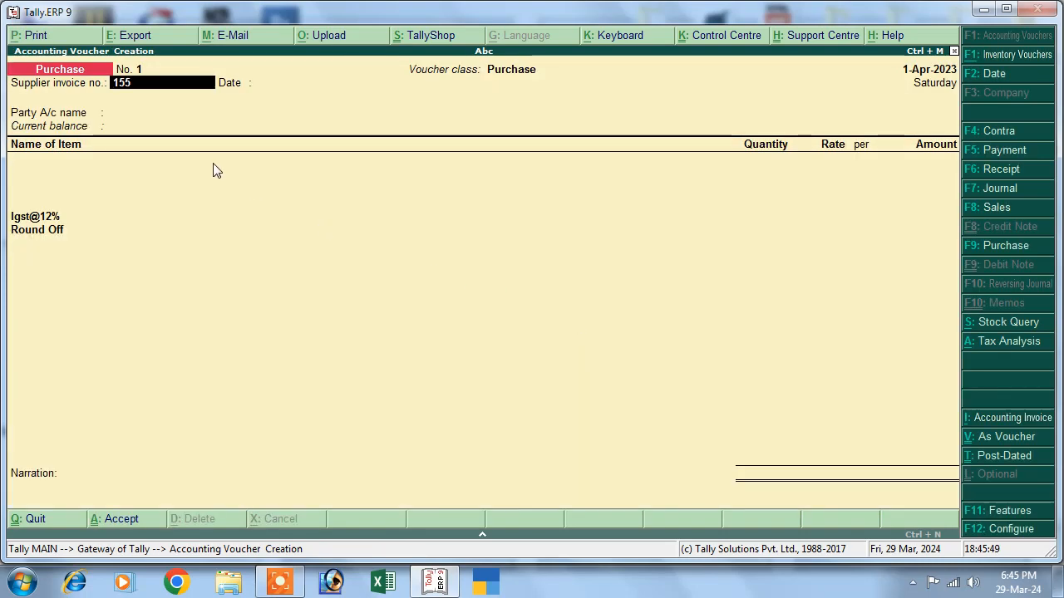
pyautogui.write('155')
pyautogui.press('Return')
pyautogui.press('Return')
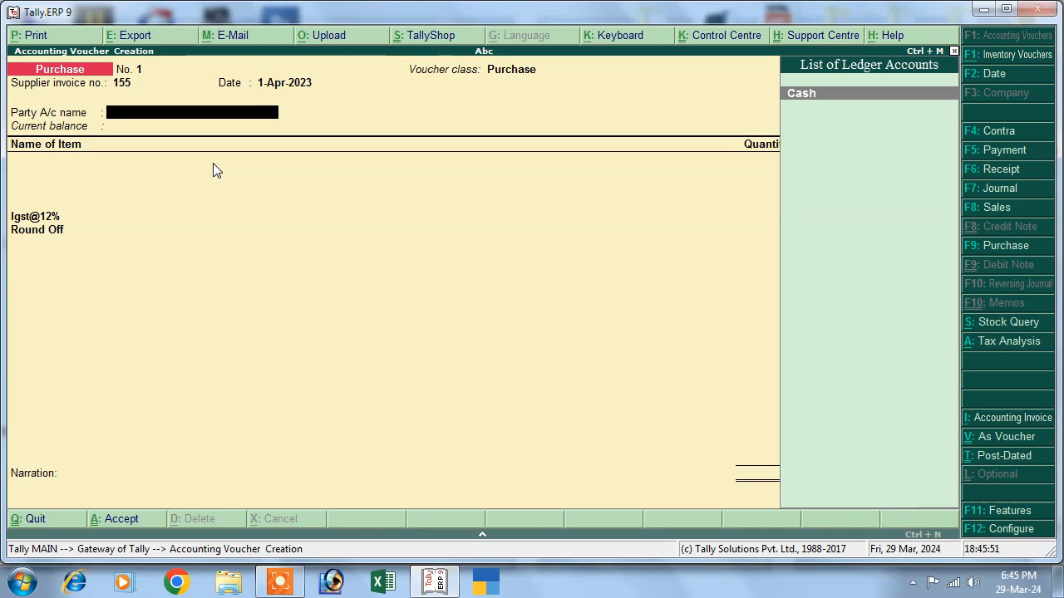
# Choose Cash as the party account and set the consignee address to Up in the party details
pyautogui.press('Return')
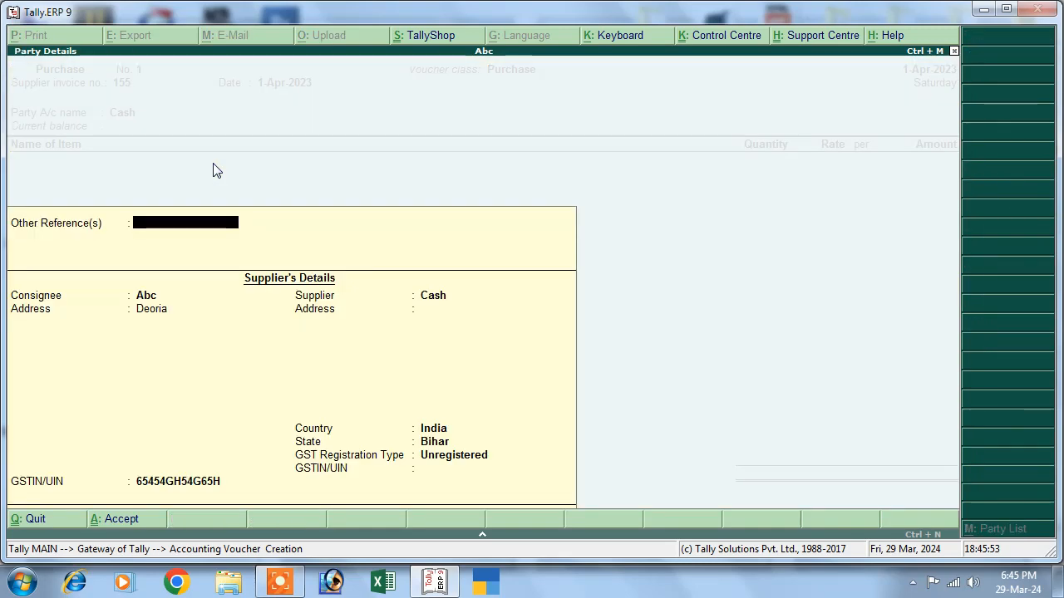
pyautogui.press('Return')
pyautogui.press('Return')
pyautogui.press('Return')
pyautogui.press('Return')
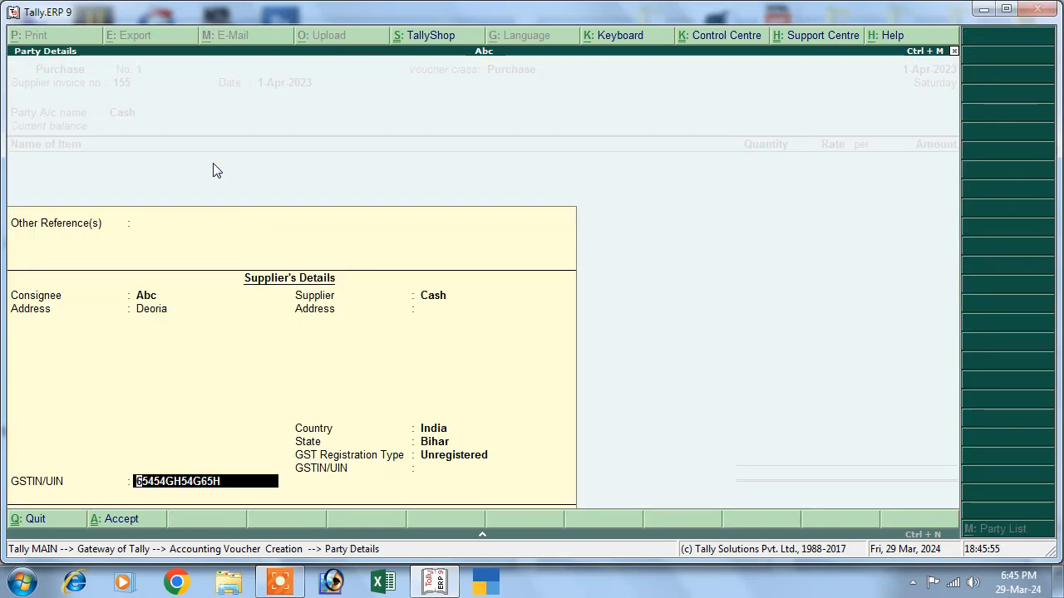
pyautogui.press('BackSpace')
pyautogui.press('BackSpace')
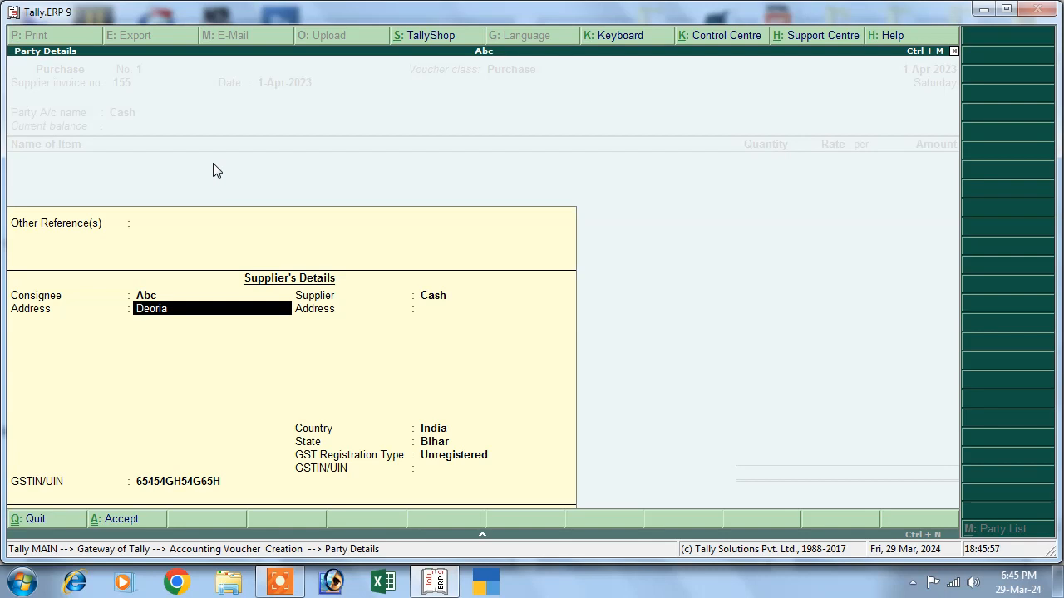
pyautogui.write('Up')
# Keep India as the supplier's country and set the state to Uttar Pradesh
pyautogui.press('Return')
pyautogui.press('Return')
pyautogui.press('Return')
pyautogui.press('Return')
pyautogui.press('Return')
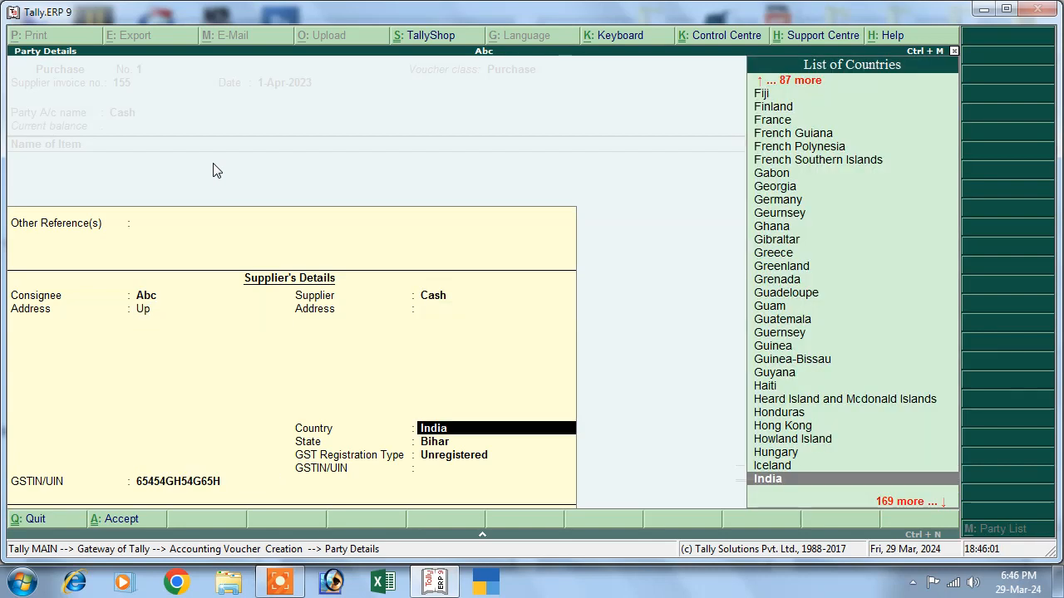
pyautogui.press('Return')
pyautogui.write('U')
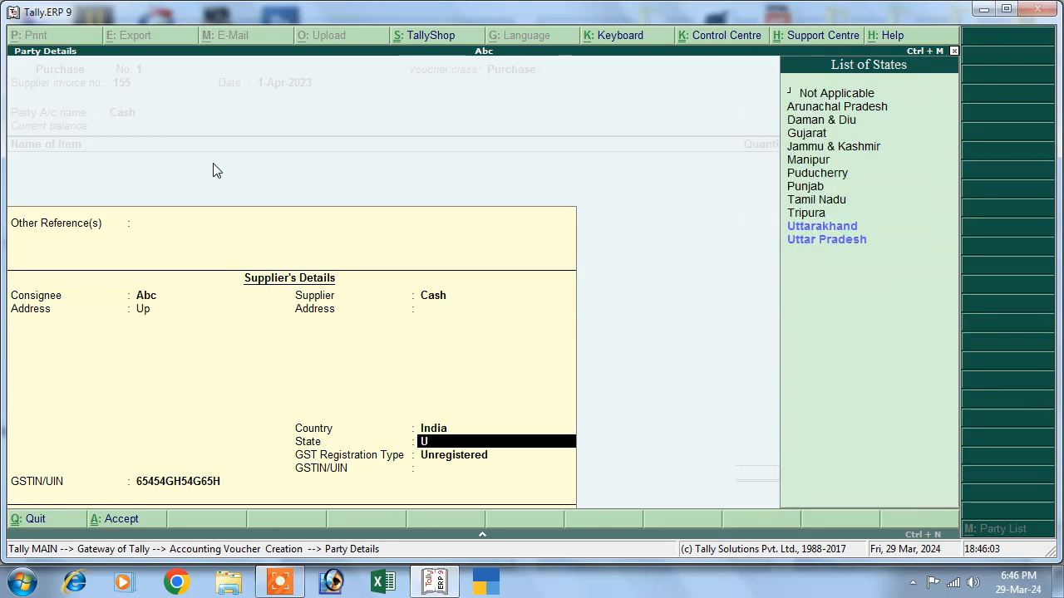
pyautogui.press('Down')
pyautogui.press('Return')
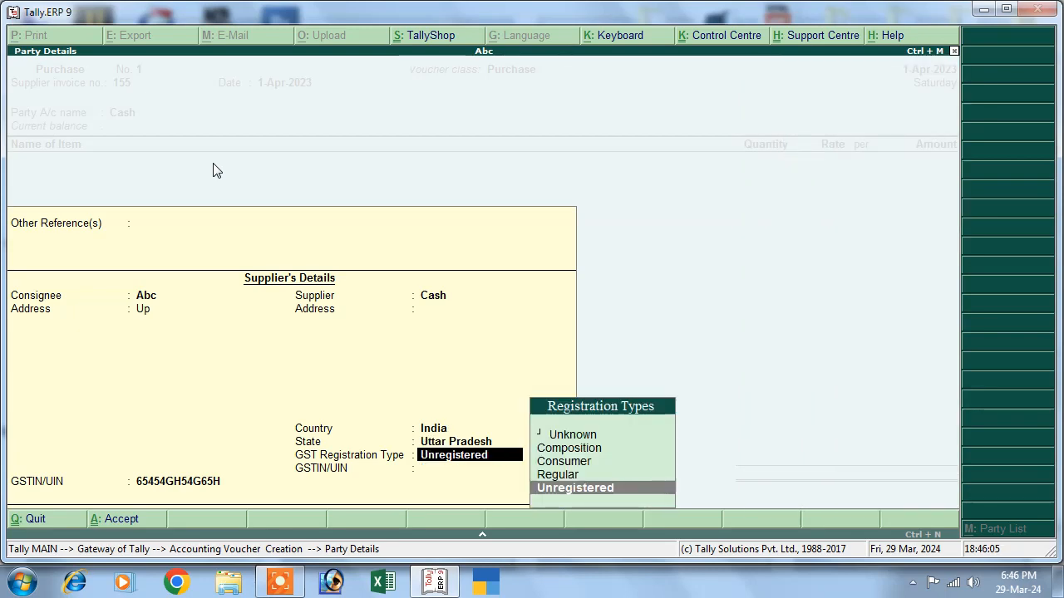
# Set the supplier's GST registration type to Regular, enter the supplier's GSTIN/UIN and accept the party details
pyautogui.press('Return')
pyautogui.press('BackSpace')
pyautogui.press('Return')
pyautogui.press('Return')
pyautogui.press('Return')
pyautogui.press('Return')
pyautogui.press('Return')
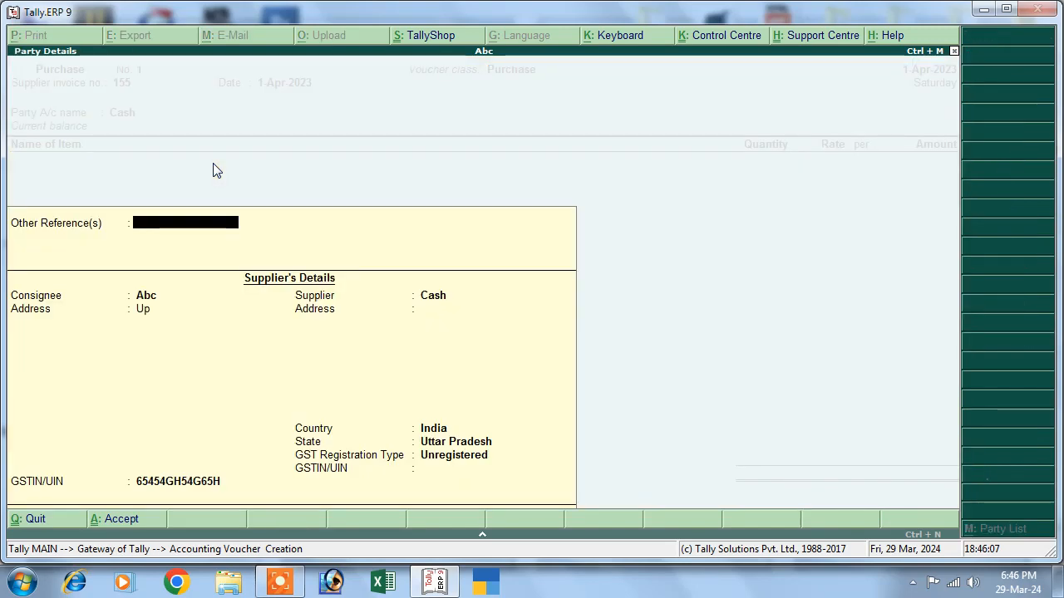
pyautogui.press('Return')
pyautogui.press('Return')
pyautogui.press('Return')
pyautogui.press('Return')
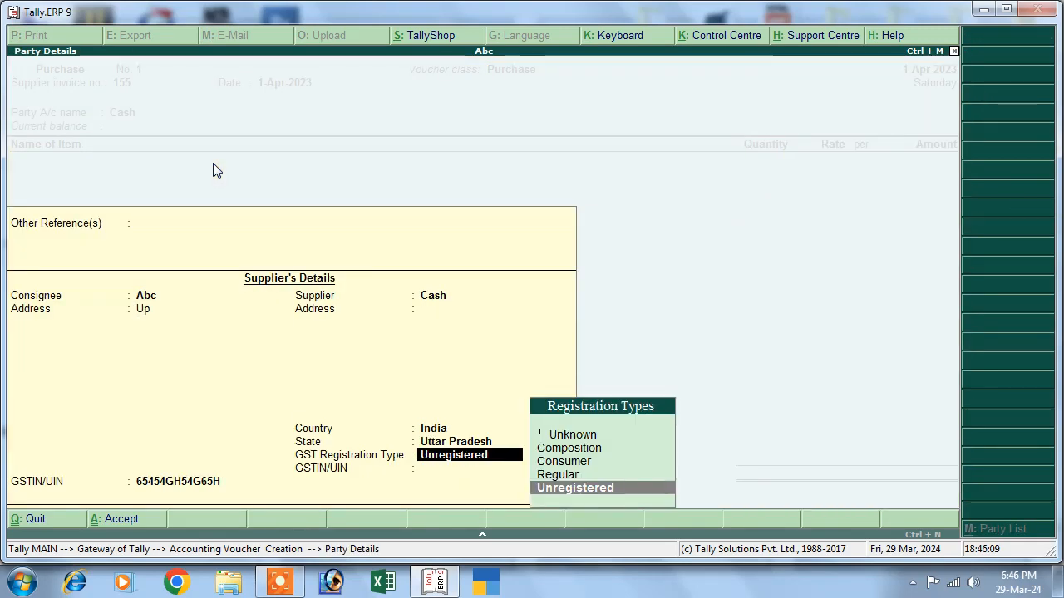
pyautogui.press('Up')
pyautogui.press('Return')
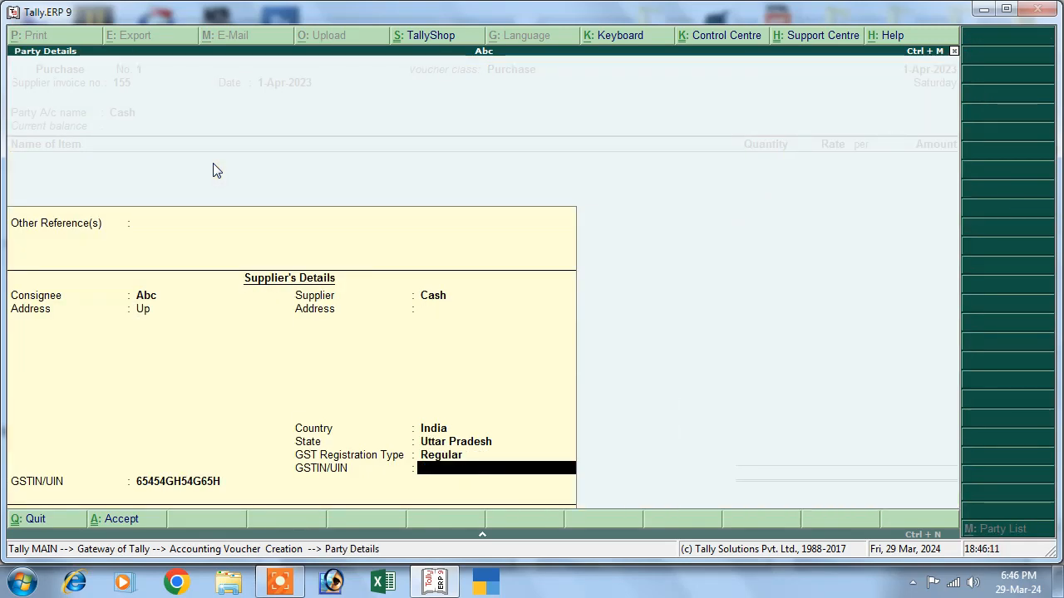
pyautogui.write('15487554')
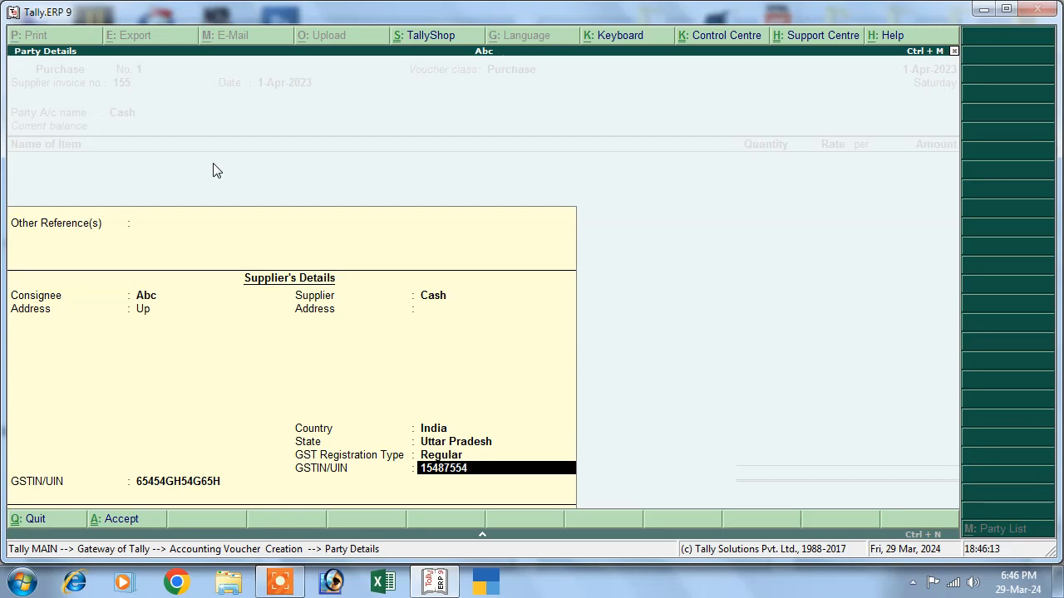
pyautogui.write('4K44J4')
pyautogui.press('Return')
pyautogui.press('Return')
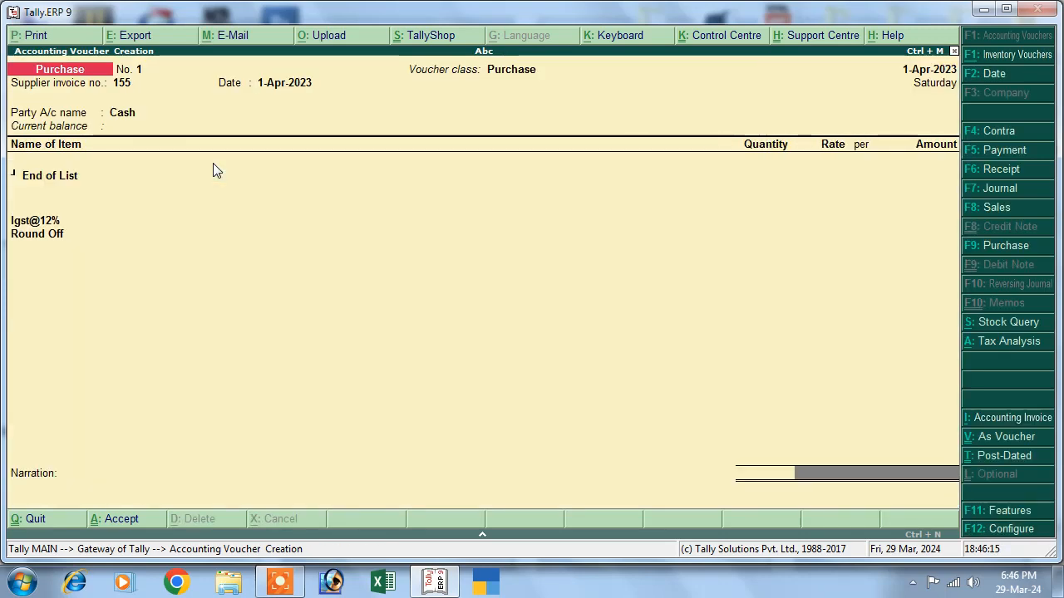
# Add the Mouse item to the purchase with a quantity of 154 pcs at a rate of 121.31 per pcs
pyautogui.press('BackSpace')
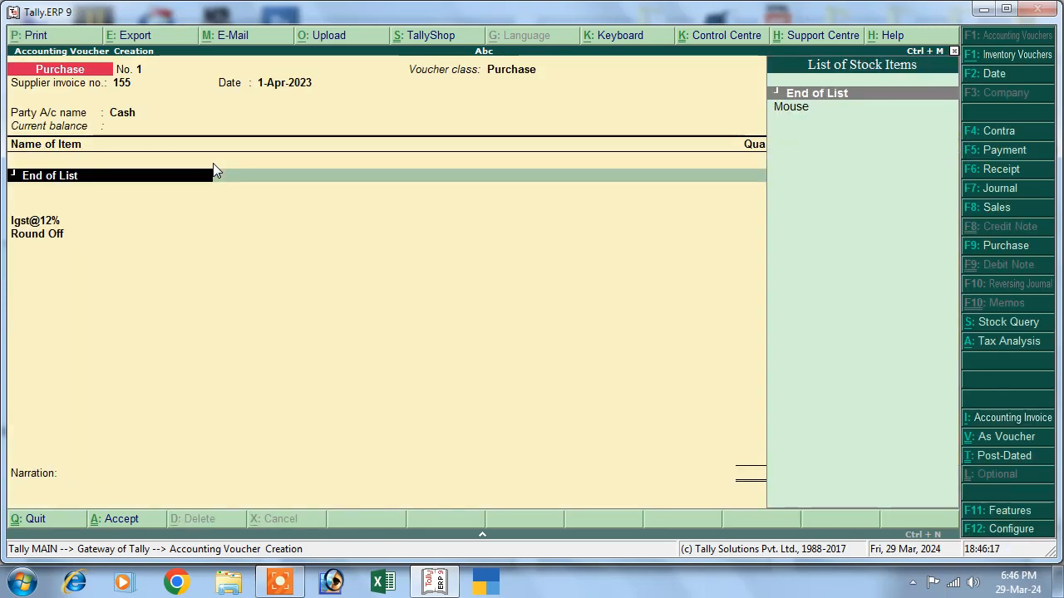
pyautogui.press('Down')
pyautogui.press('Return')
pyautogui.press('Return')
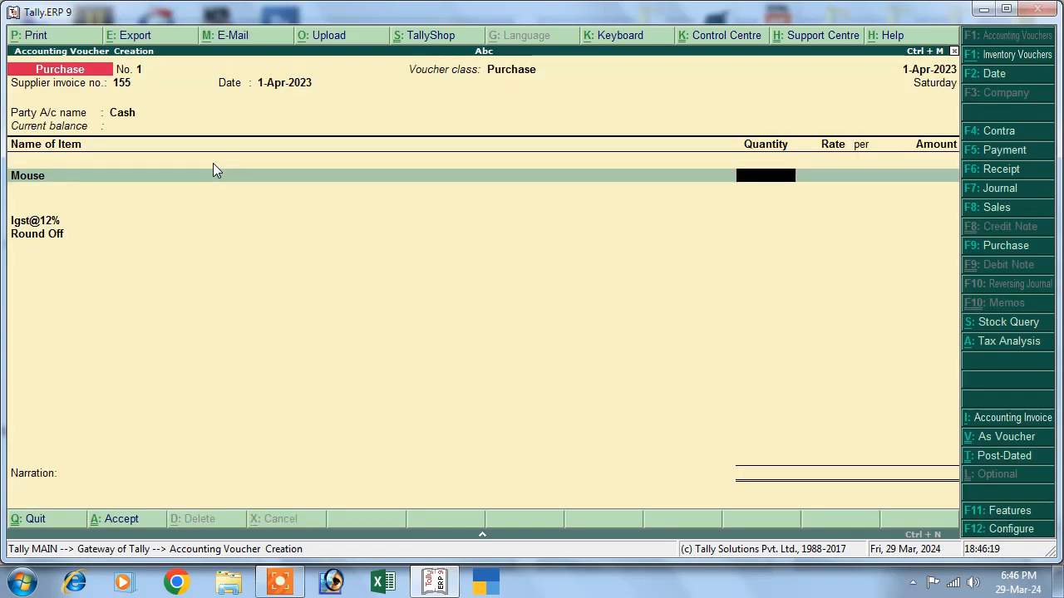
pyautogui.write('1')
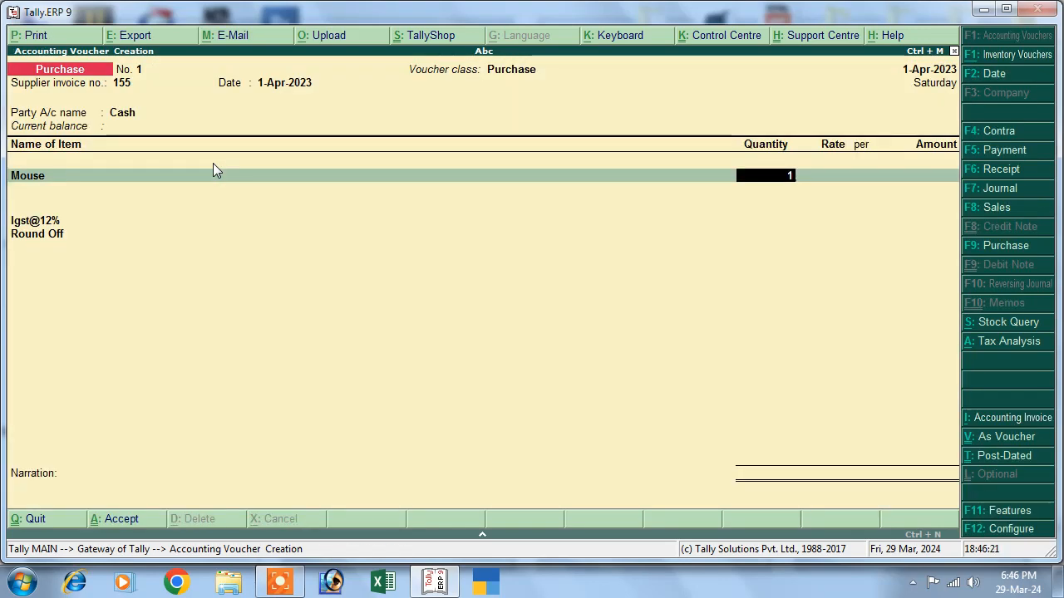
pyautogui.write('54')
pyautogui.press('Return')
pyautogui.write('121')
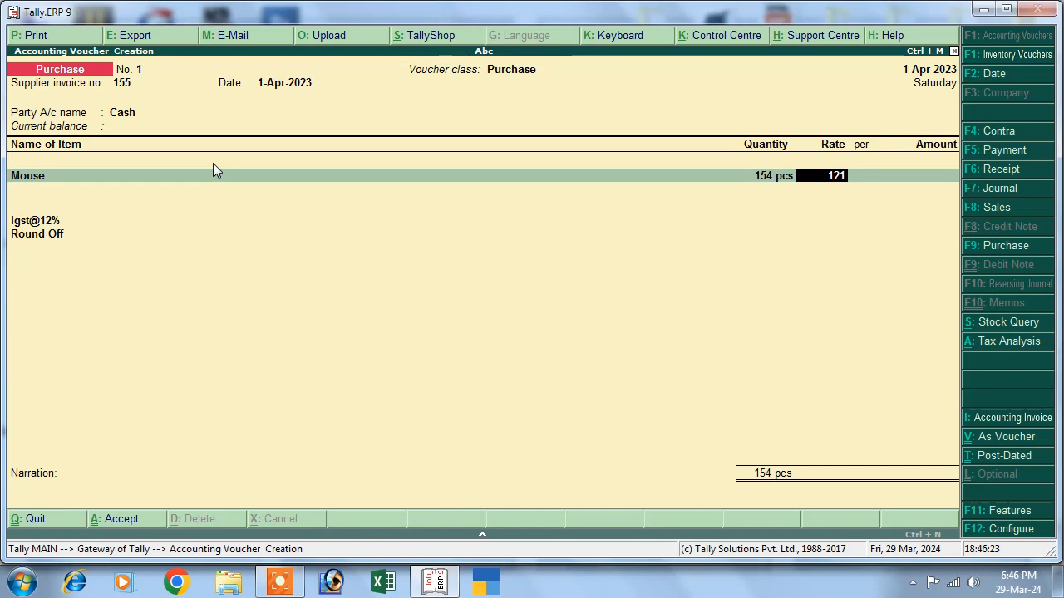
pyautogui.write('.31')
pyautogui.press('Return')
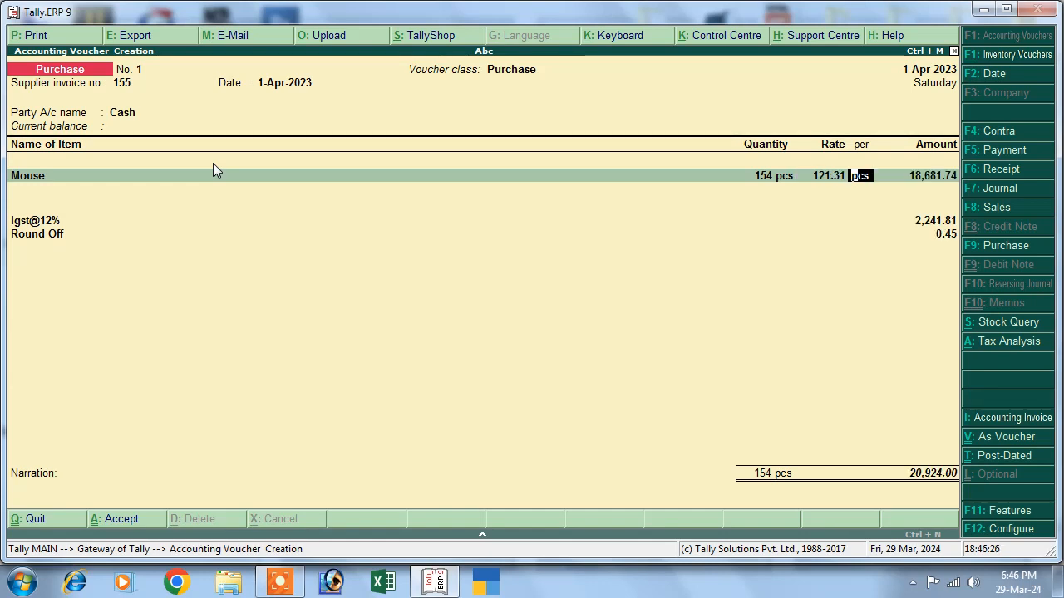
pyautogui.press('Return')
pyautogui.press('Return')
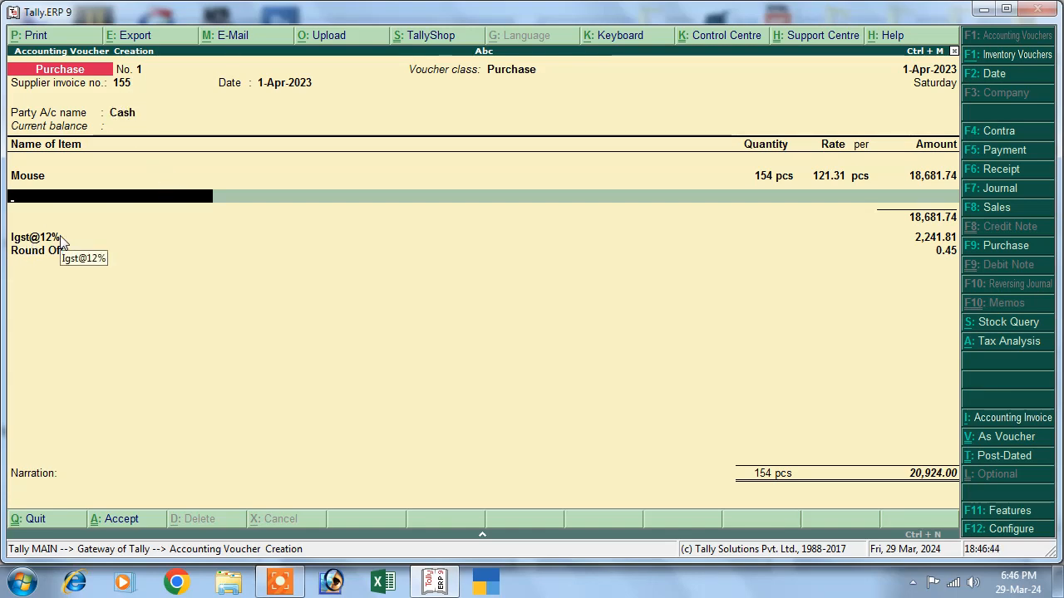
# Open the Cash ledger from the purchase's party account and examine its group and mailing details
pyautogui.press('BackSpace')
pyautogui.press('BackSpace')
pyautogui.press('BackSpace')
pyautogui.press('BackSpace')
pyautogui.press('BackSpace')
pyautogui.press('BackSpace')
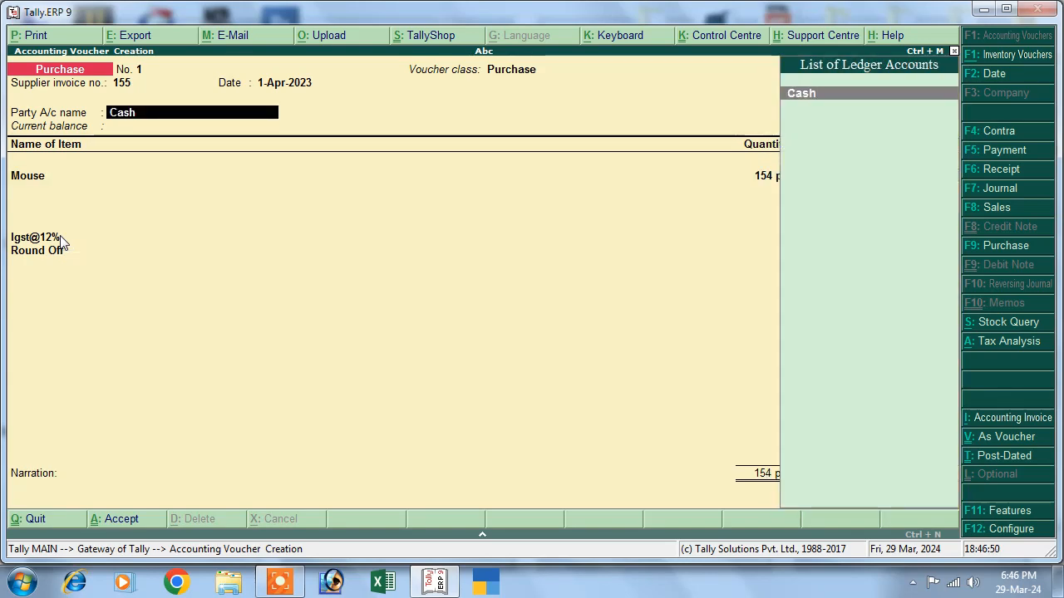
pyautogui.hotkey('ctrl', 'Return')
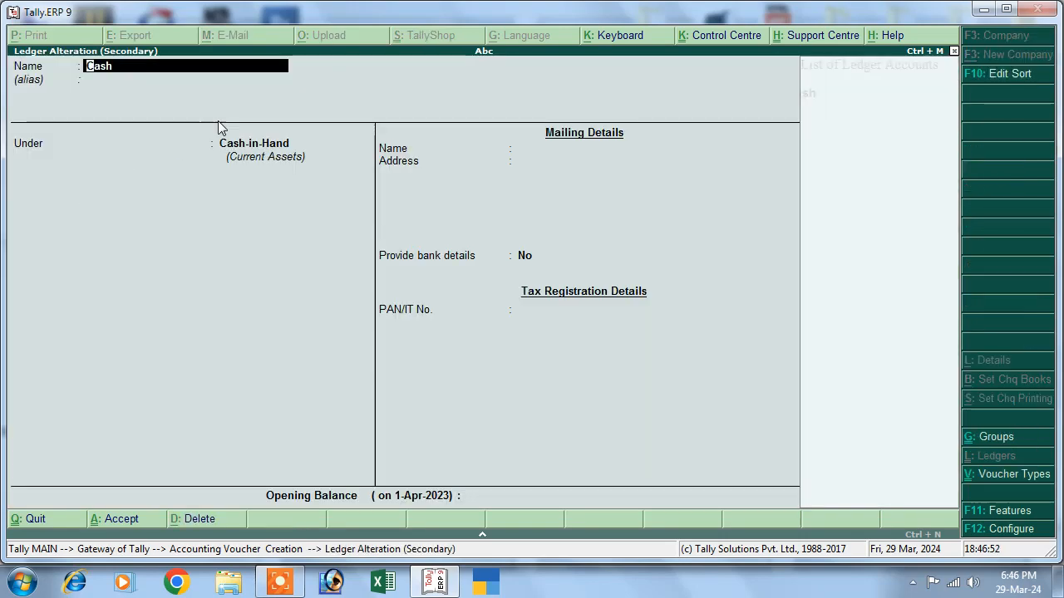
pyautogui.press('Return')
pyautogui.press('Return')
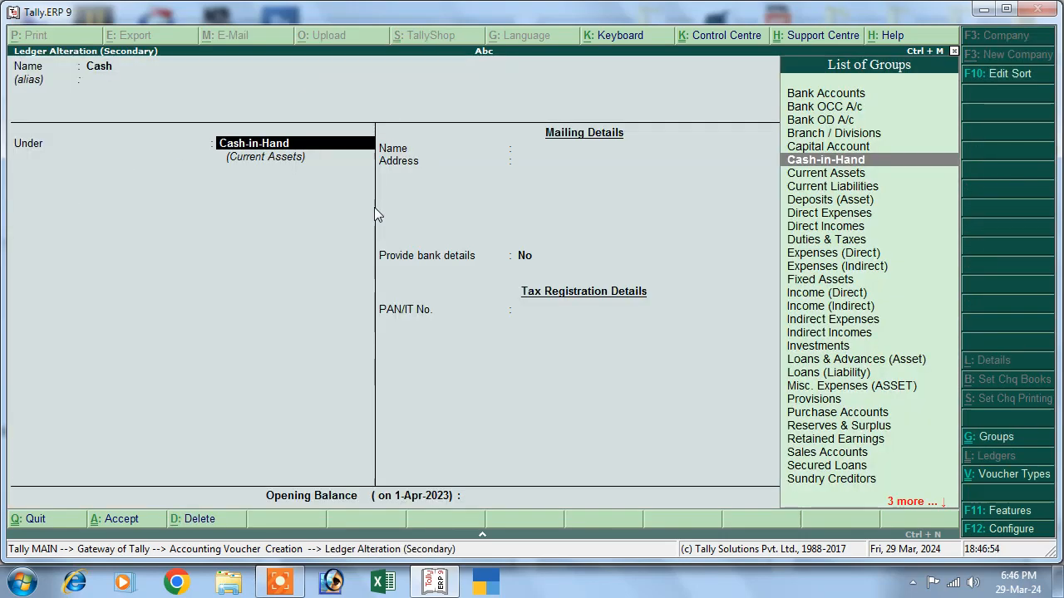
# Review the supplier's state, GST registration type and GSTIN/UIN in the purchase's party details
pyautogui.press('Return')
pyautogui.press('Return')
pyautogui.press('Return')
pyautogui.press('Return')
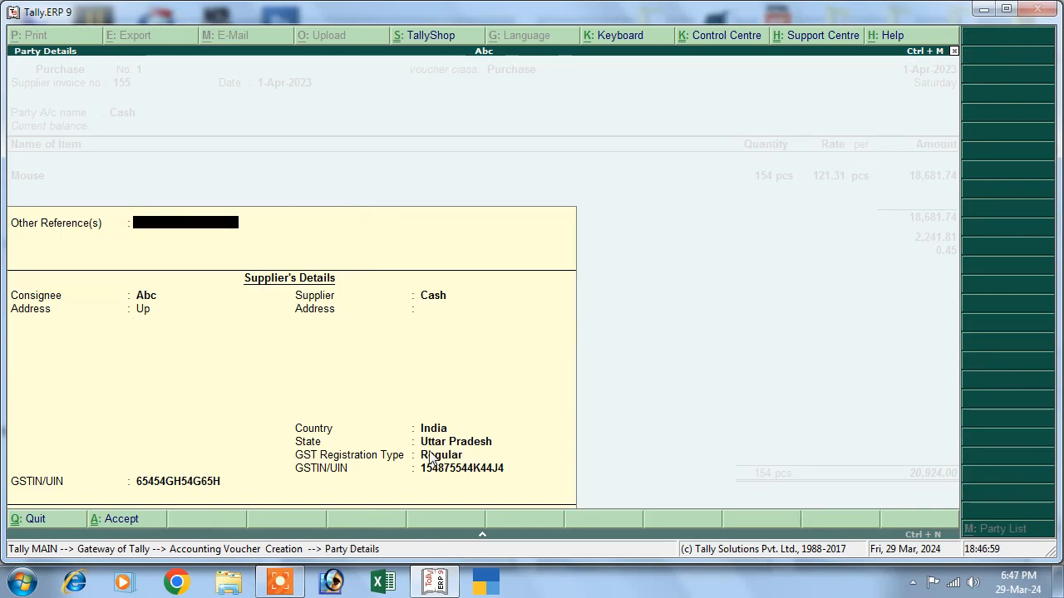
pyautogui.press('Escape')
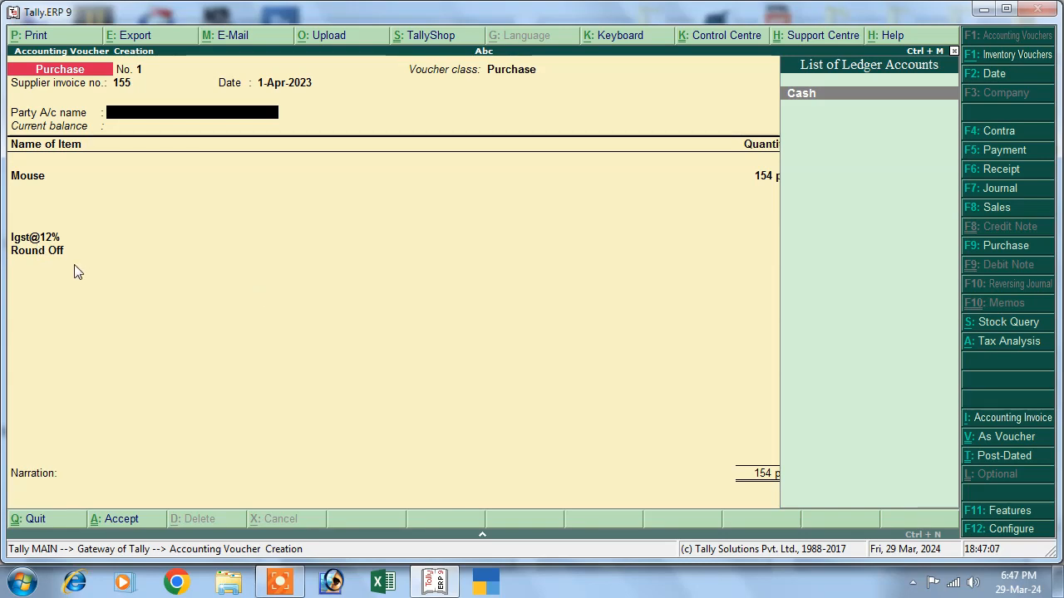
# Keep Cash as the party account and save the purchase voucher
pyautogui.press('Return')
pyautogui.hotkey('ctrl', 'a')
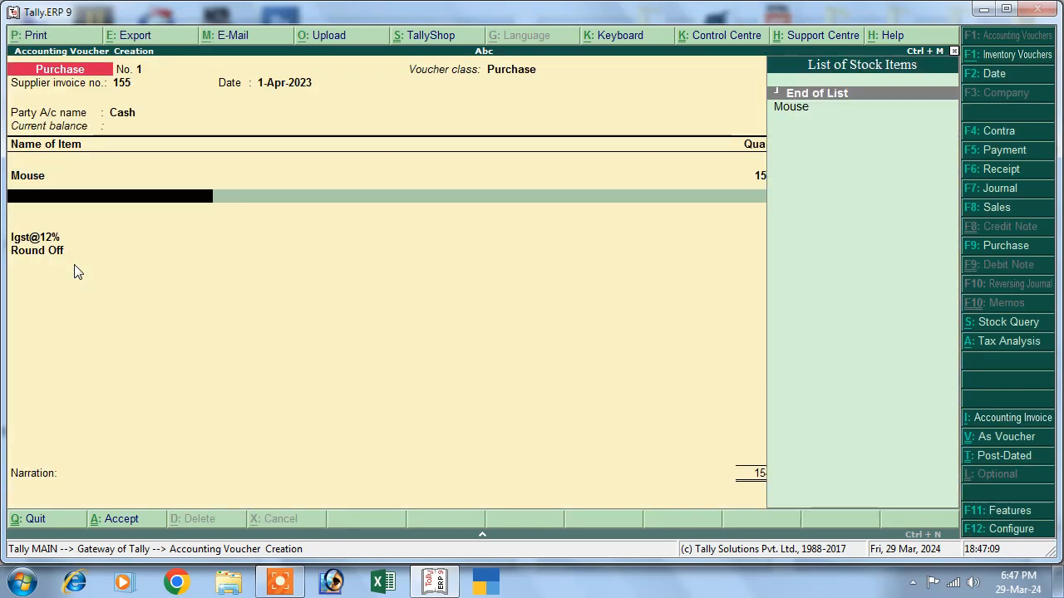
pyautogui.hotkey('ctrl', 'a')
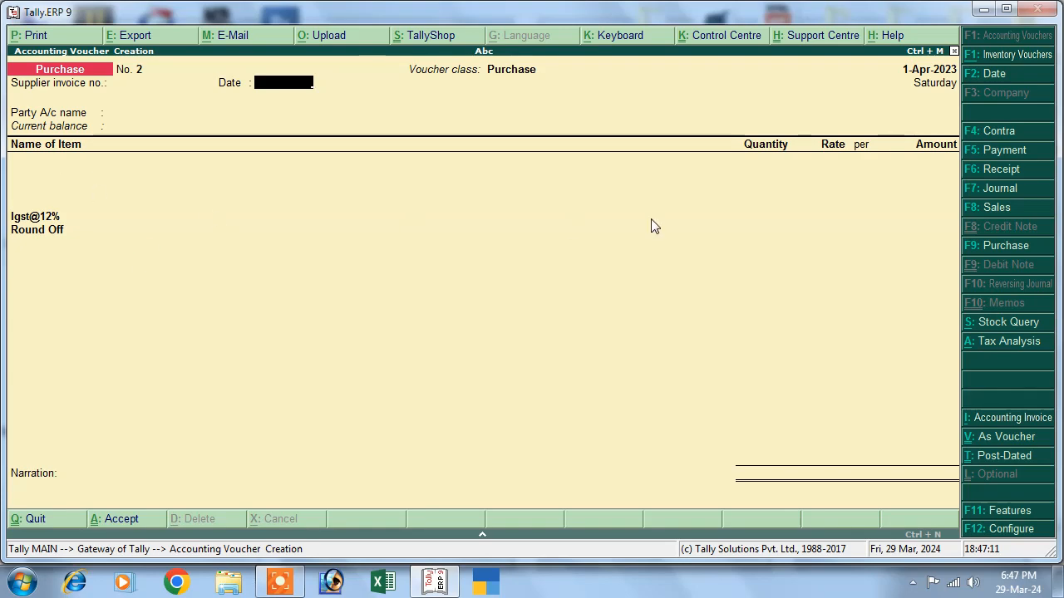
# Start a sales voucher with the Sales voucher class and set its reference number to 144
pyautogui.click(985, 208)
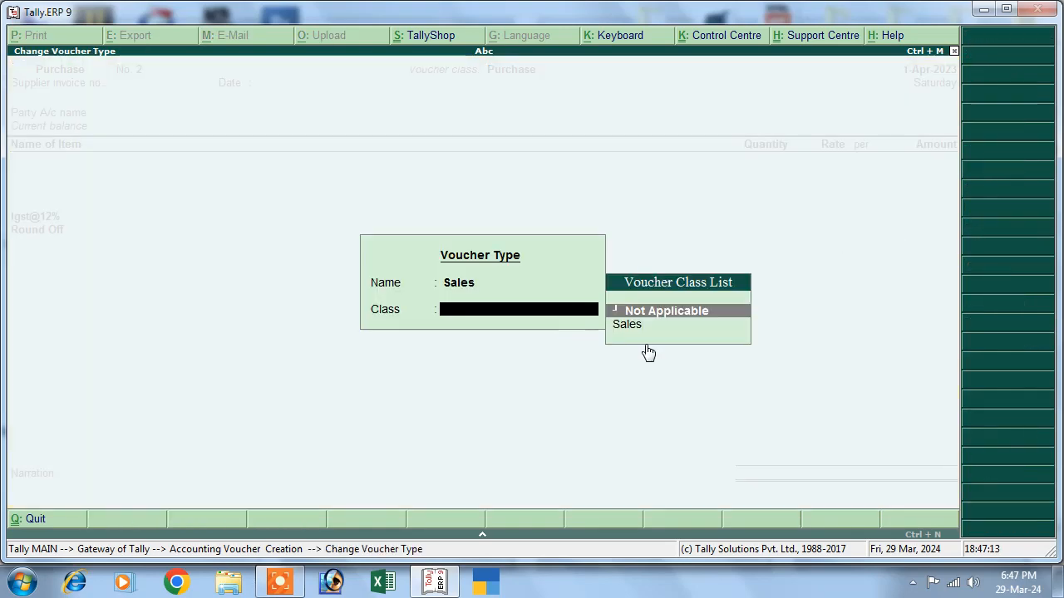
pyautogui.press('Down')
pyautogui.press('Return')
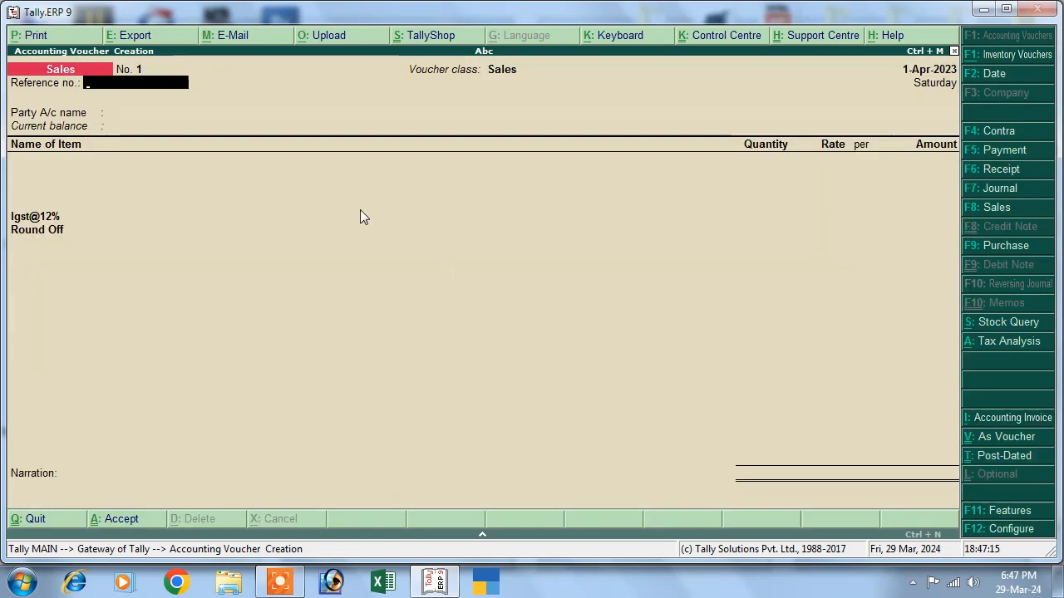
pyautogui.write('144')
pyautogui.press('Return')
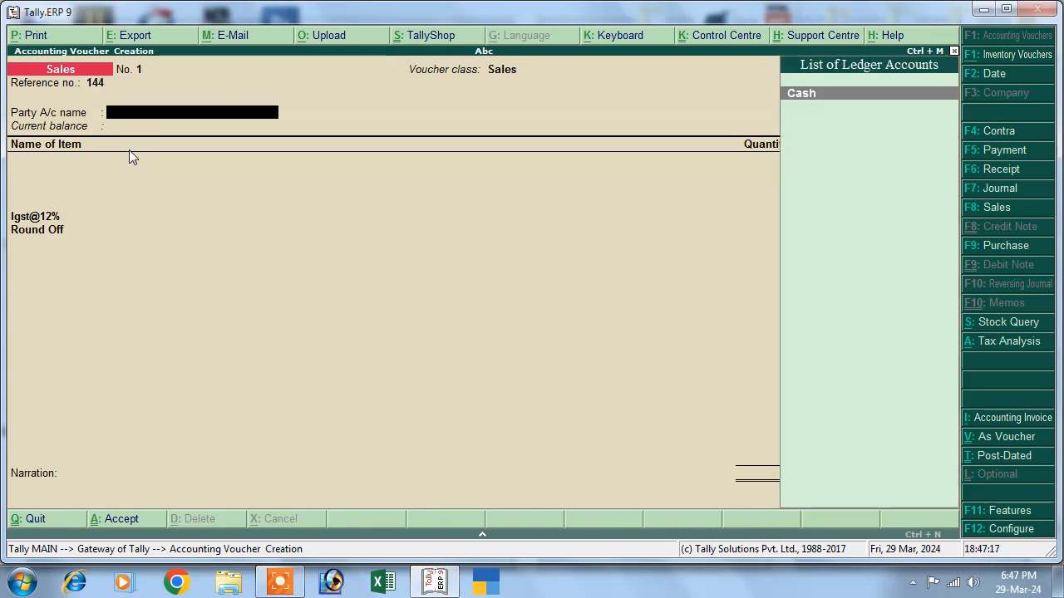
# Choose Cash as the sales party account and set the consignee's state to Assam, leaving the despatch and order details blank
pyautogui.press('Return')
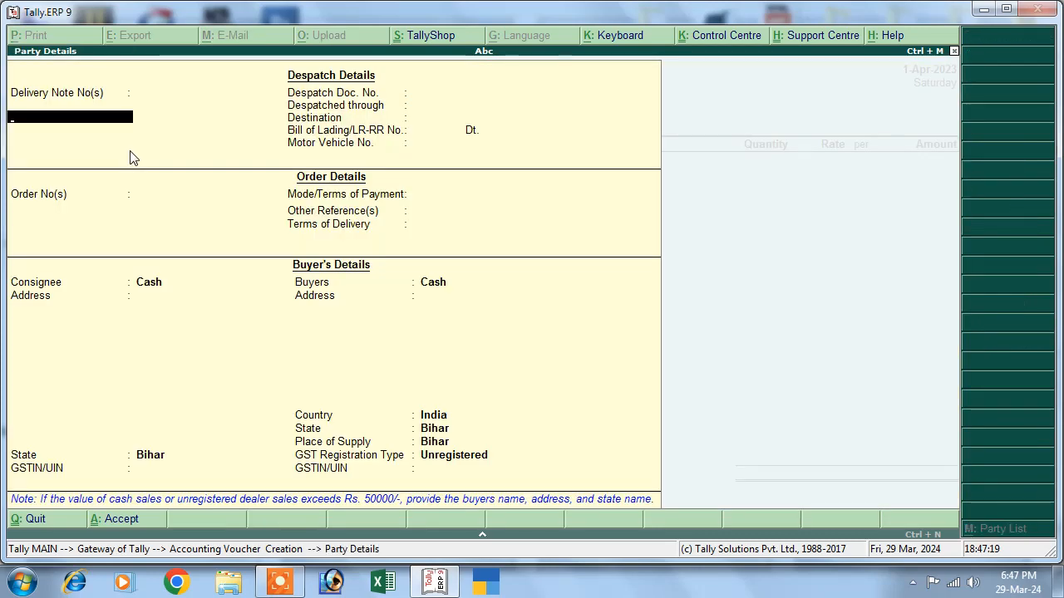
pyautogui.press('Return')
pyautogui.press('Return')
pyautogui.press('Return')
pyautogui.press('Return')
pyautogui.press('Return')
pyautogui.press('Return')
pyautogui.press('Return')
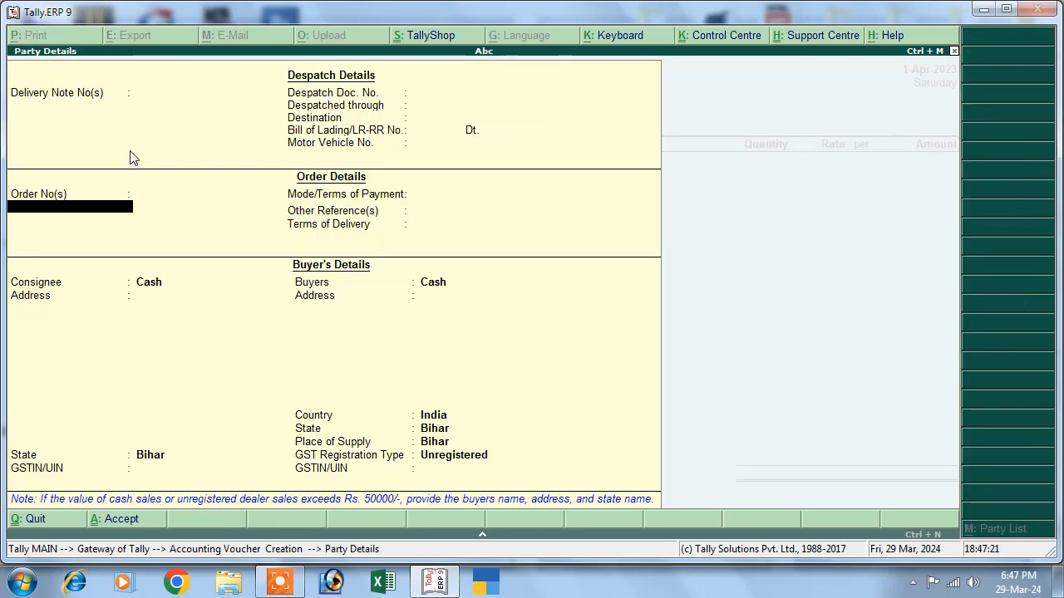
pyautogui.press('Return')
pyautogui.press('Return')
pyautogui.press('Return')
pyautogui.press('Return')
pyautogui.press('Return')
pyautogui.press('Return')
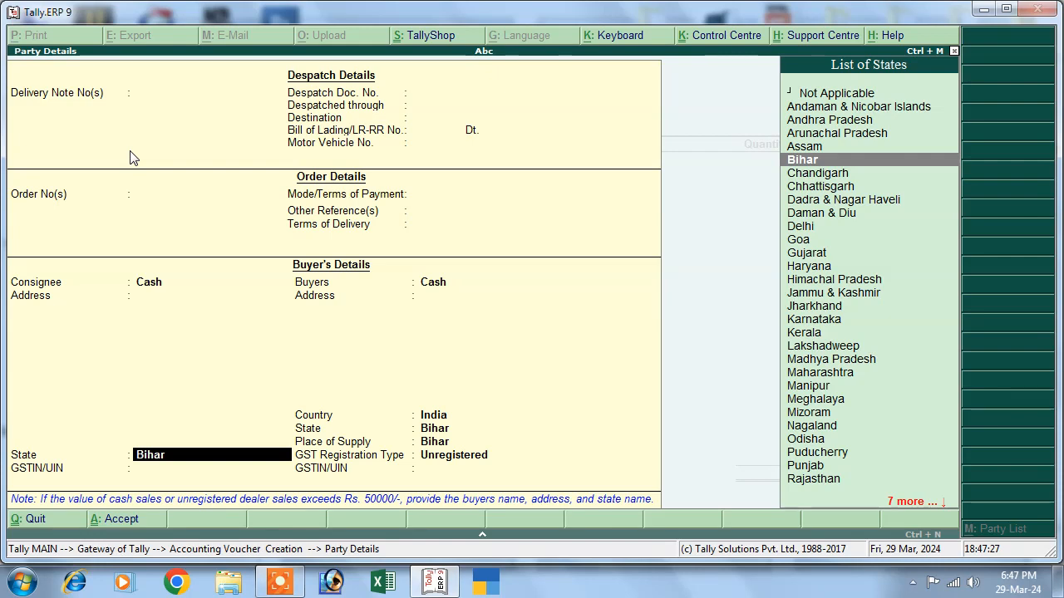
pyautogui.press('Up')
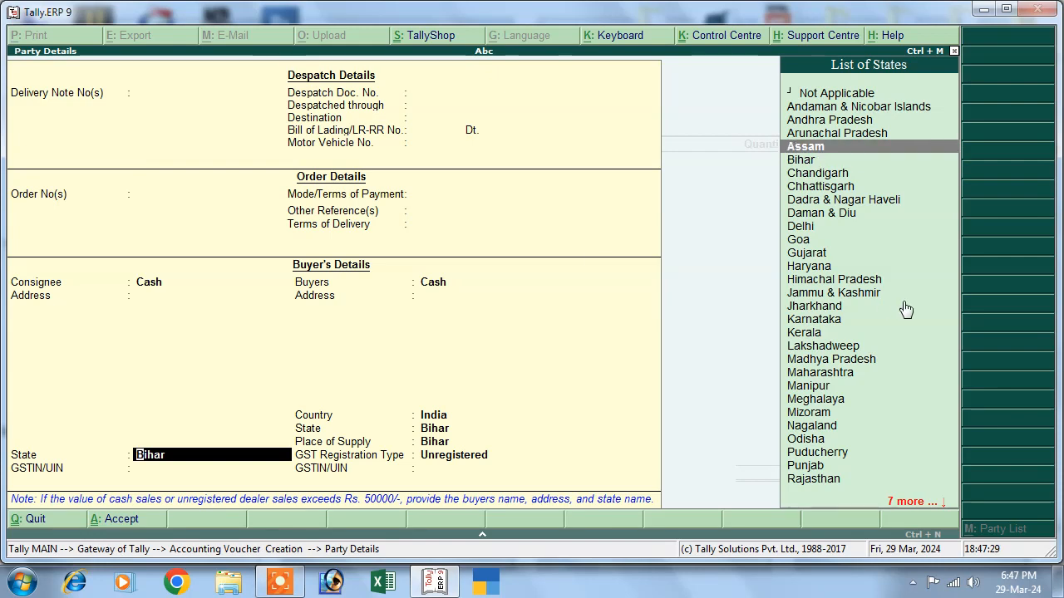
pyautogui.press('Return')
# Set the buyer's state and place of supply to Assam, keep the registration type Unregistered and accept the party details
pyautogui.press('Return')
pyautogui.press('Return')
pyautogui.press('Return')
pyautogui.press('Return')
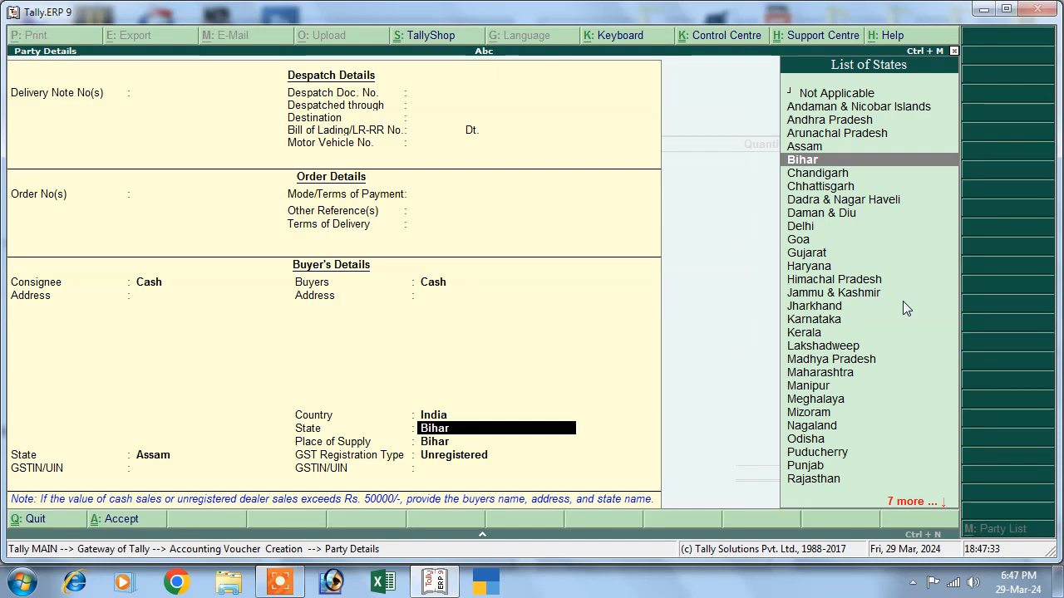
pyautogui.press('Up')
pyautogui.press('Return')
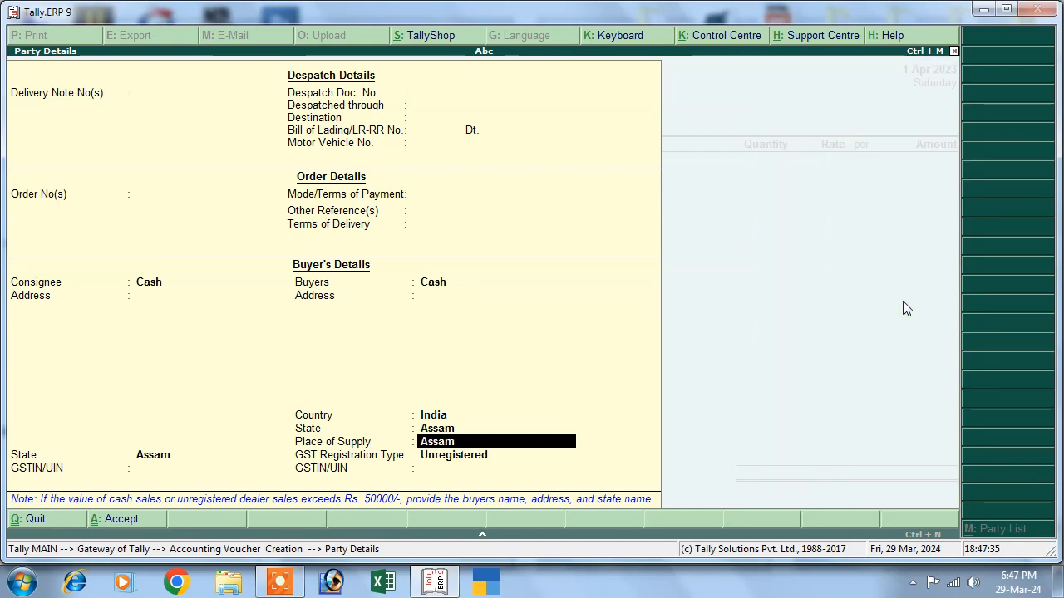
pyautogui.press('Return')
pyautogui.press('Return')
pyautogui.press('Return')
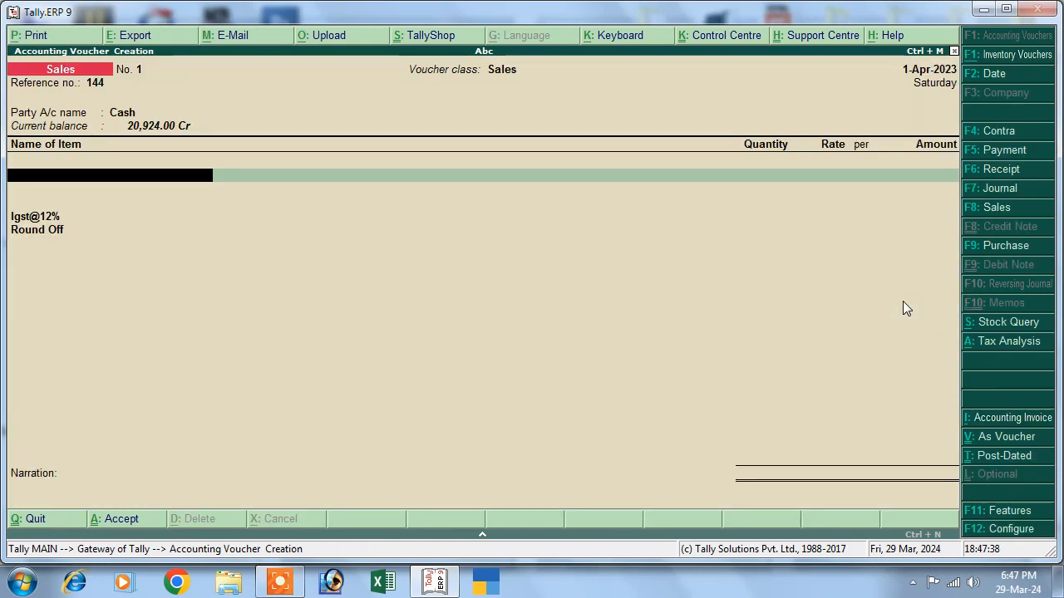
# Add the Mouse item to the sale with a quantity of 101 pcs at a rate of 161.34 per pcs
pyautogui.press('Return')
pyautogui.press('Return')
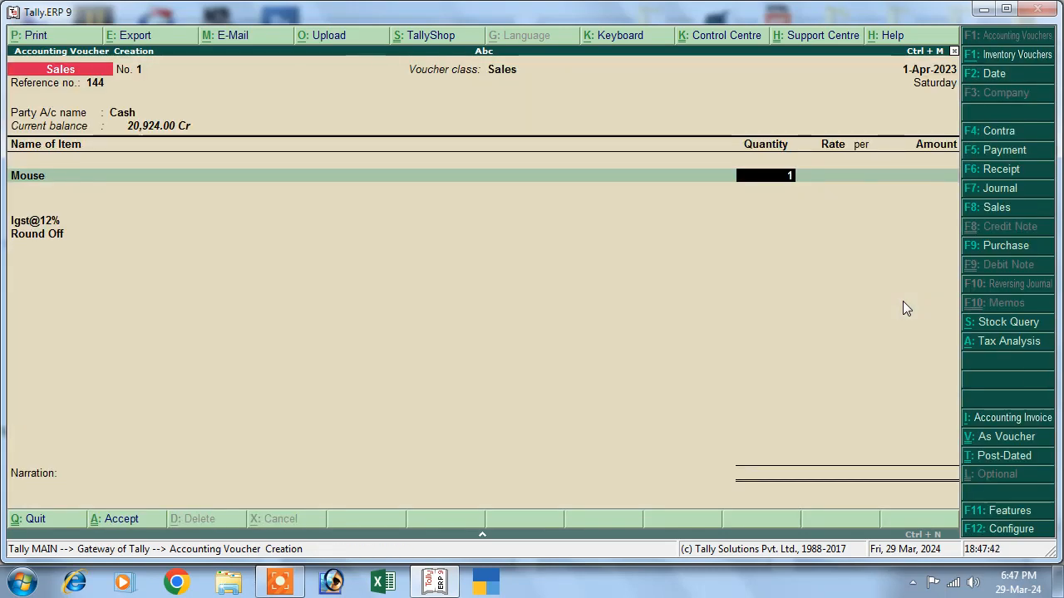
pyautogui.write('101')
pyautogui.press('Return')
pyautogui.write('1')
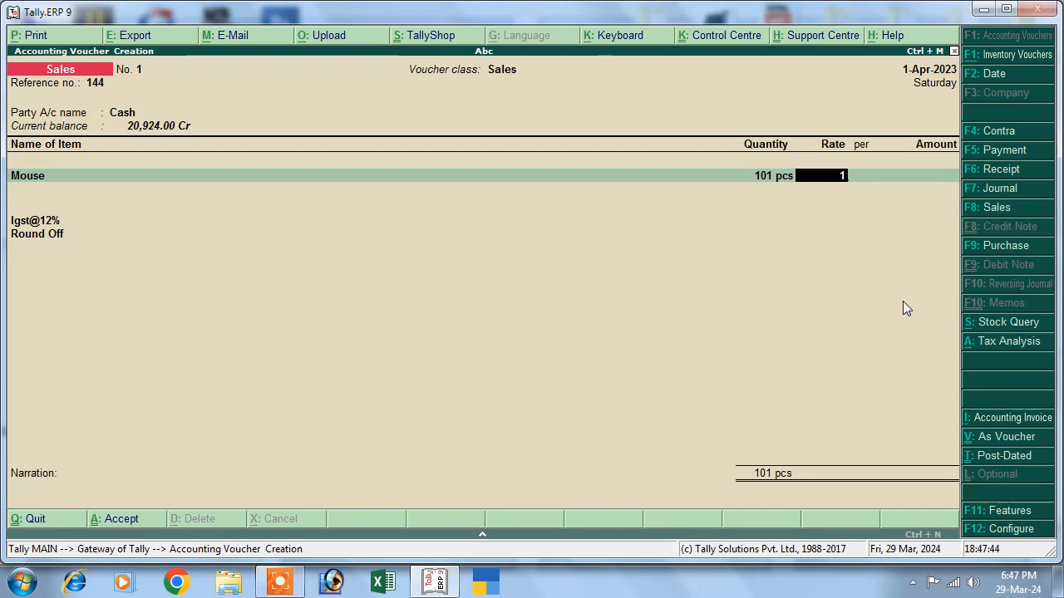
pyautogui.write('613')
pyautogui.press('BackSpace')
pyautogui.press('BackSpace')
pyautogui.write('1.')
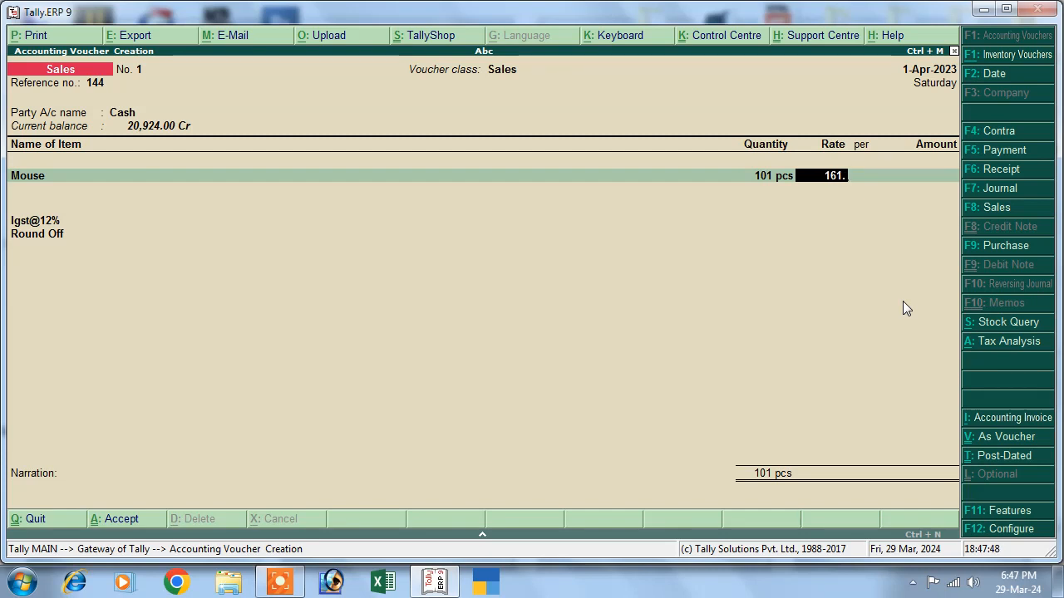
pyautogui.write('34')
pyautogui.press('Return')
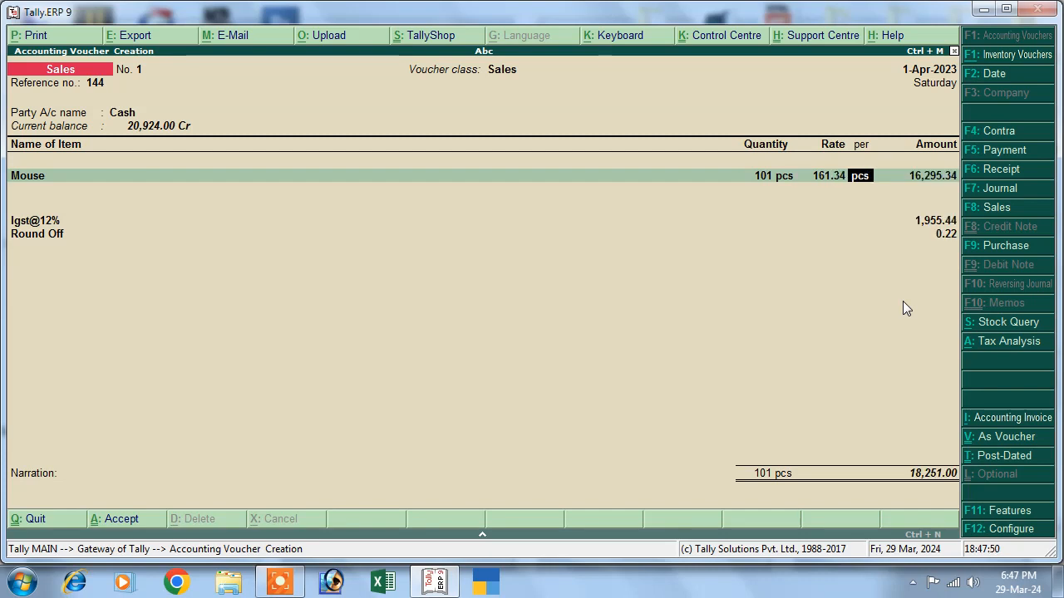
pyautogui.press('Return')
pyautogui.press('Return')
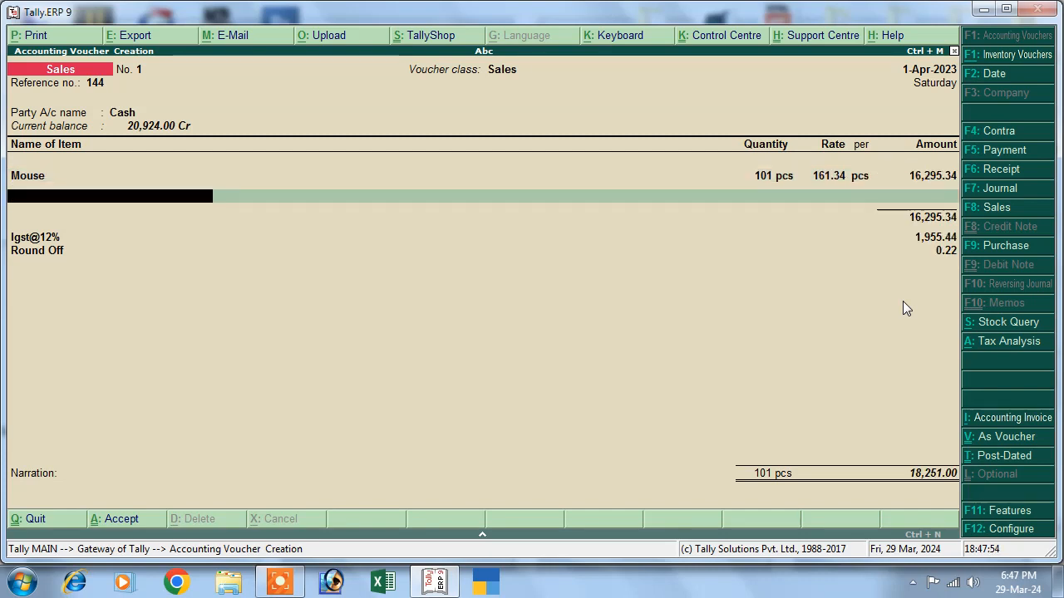
# End the item list, leave the narration blank and save the sales voucher
pyautogui.press('Return')
pyautogui.press('Return')
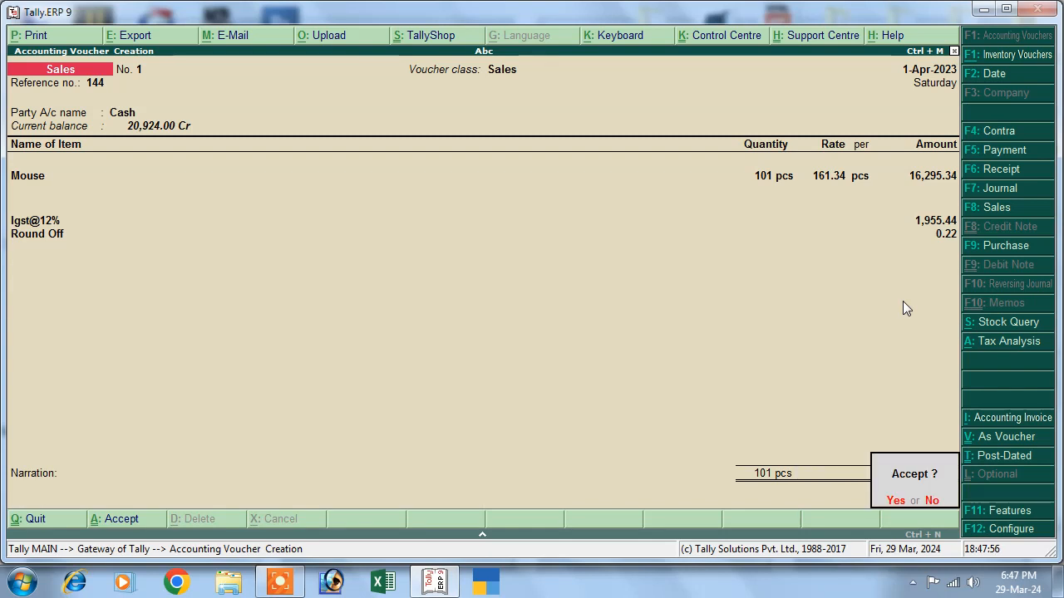
pyautogui.press('Return')
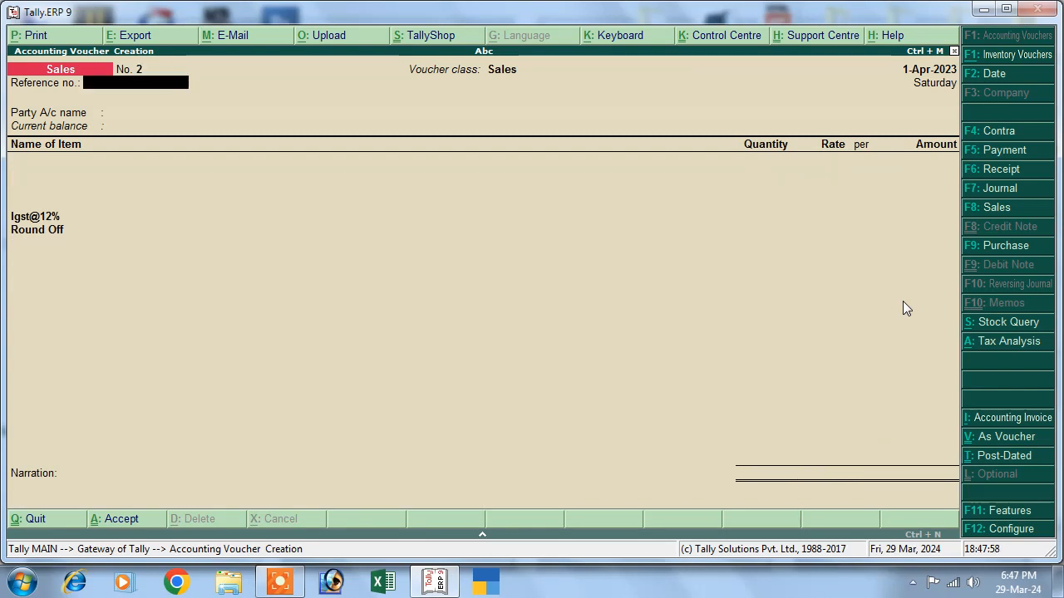